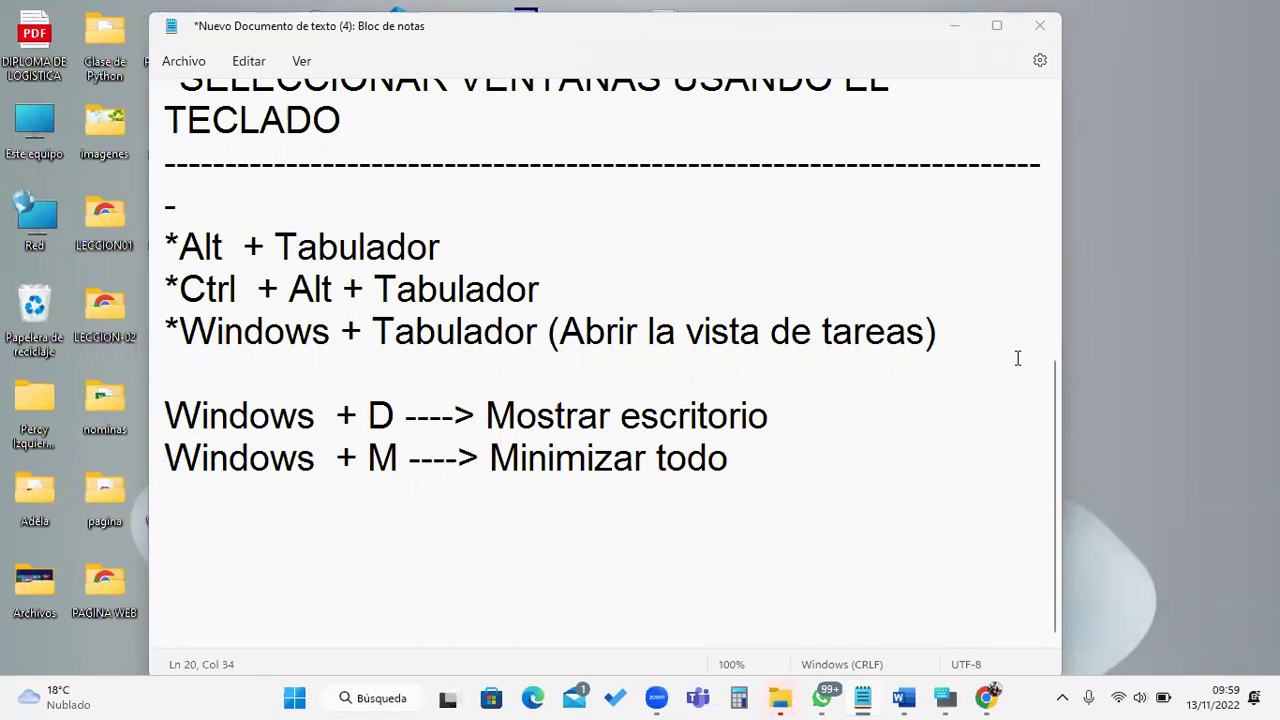
- Switch to the blank Word document and move its window up so it overlaps the Notepad notes
left_click(904, 698)
left_click_drag(677, 185, 741, 174)
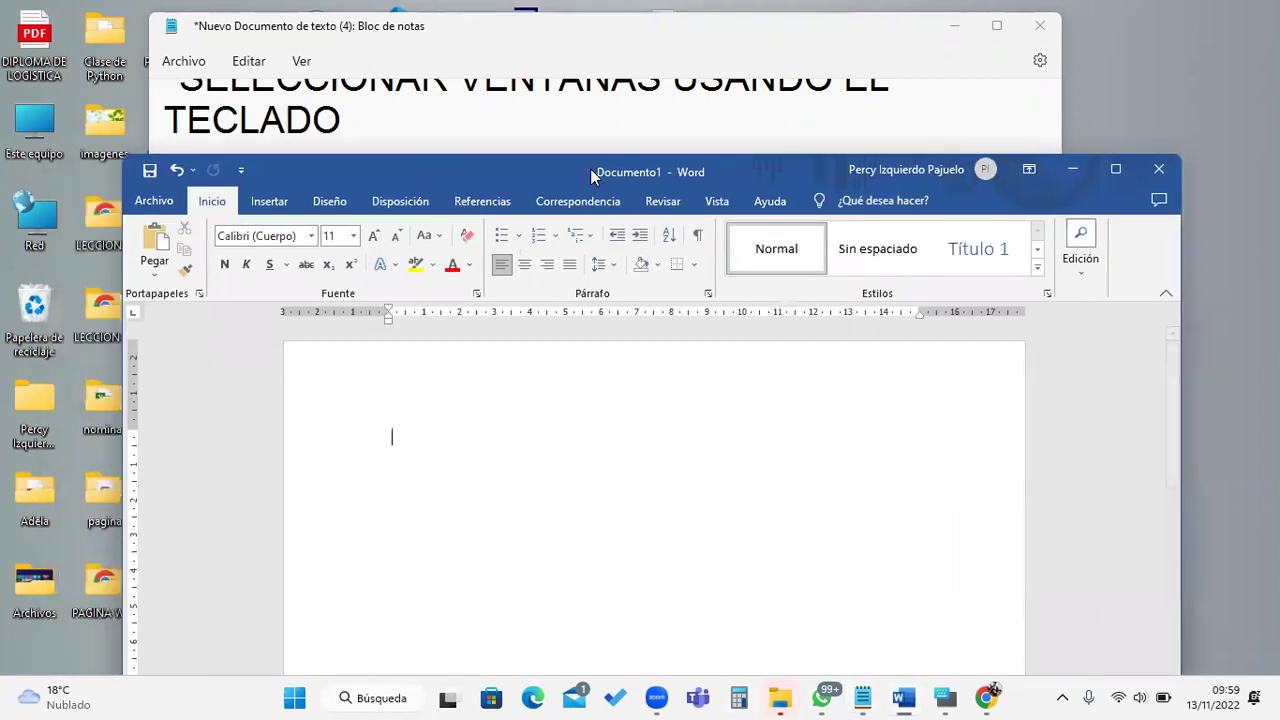
left_click_drag(562, 182, 582, 70)
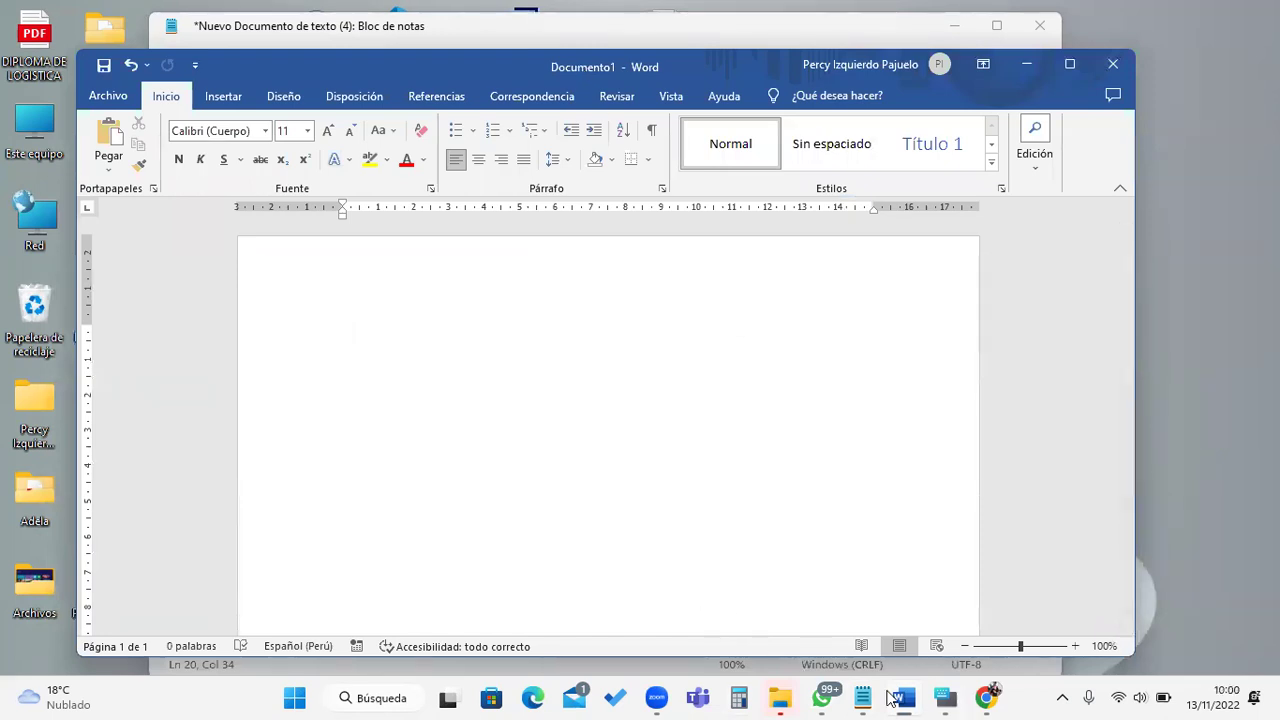
- Switch to the open Recycle Bin window in File Explorer and move it over the Word window
left_click(780, 697)
left_click(881, 632)
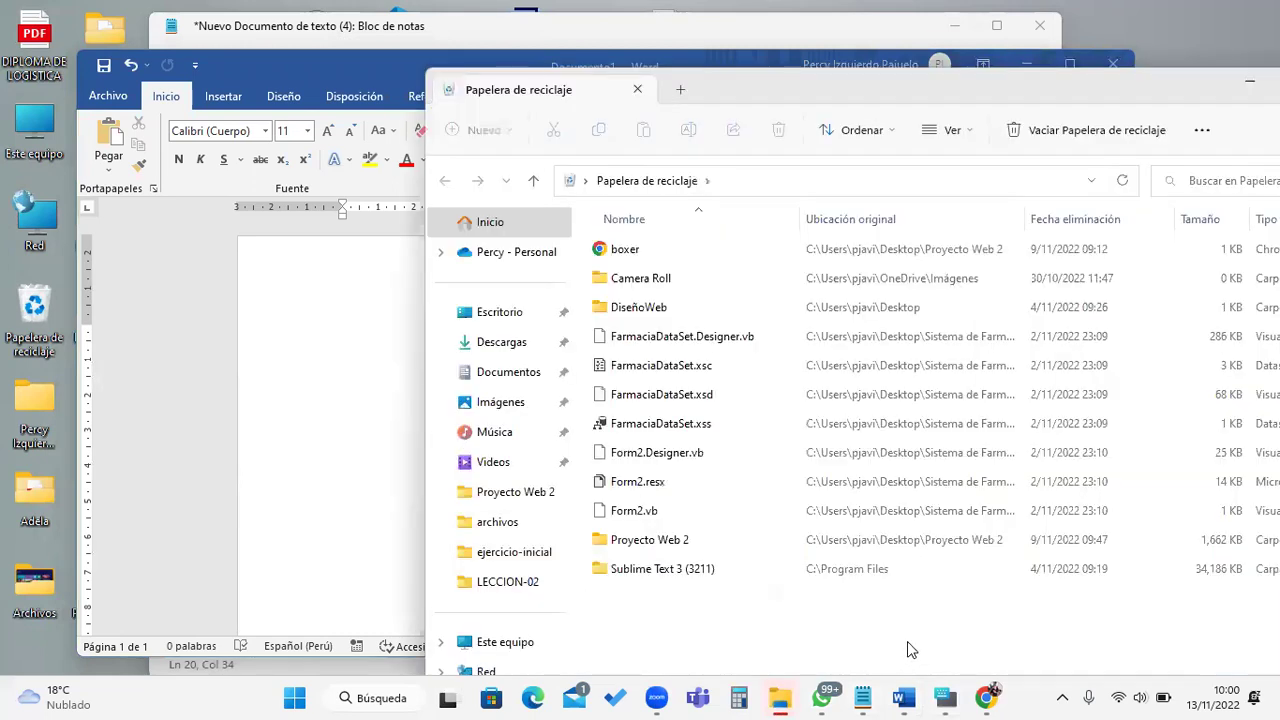
left_click_drag(978, 95, 659, 141)
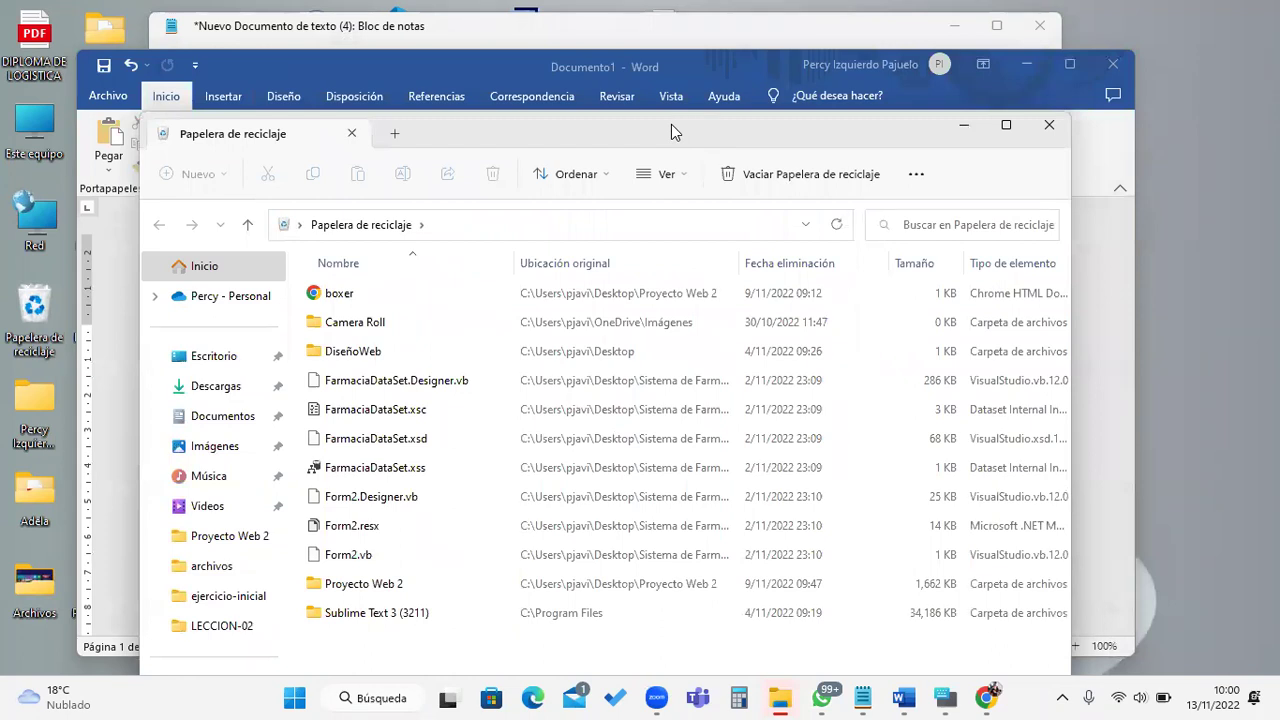
left_click_drag(671, 124, 701, 126)
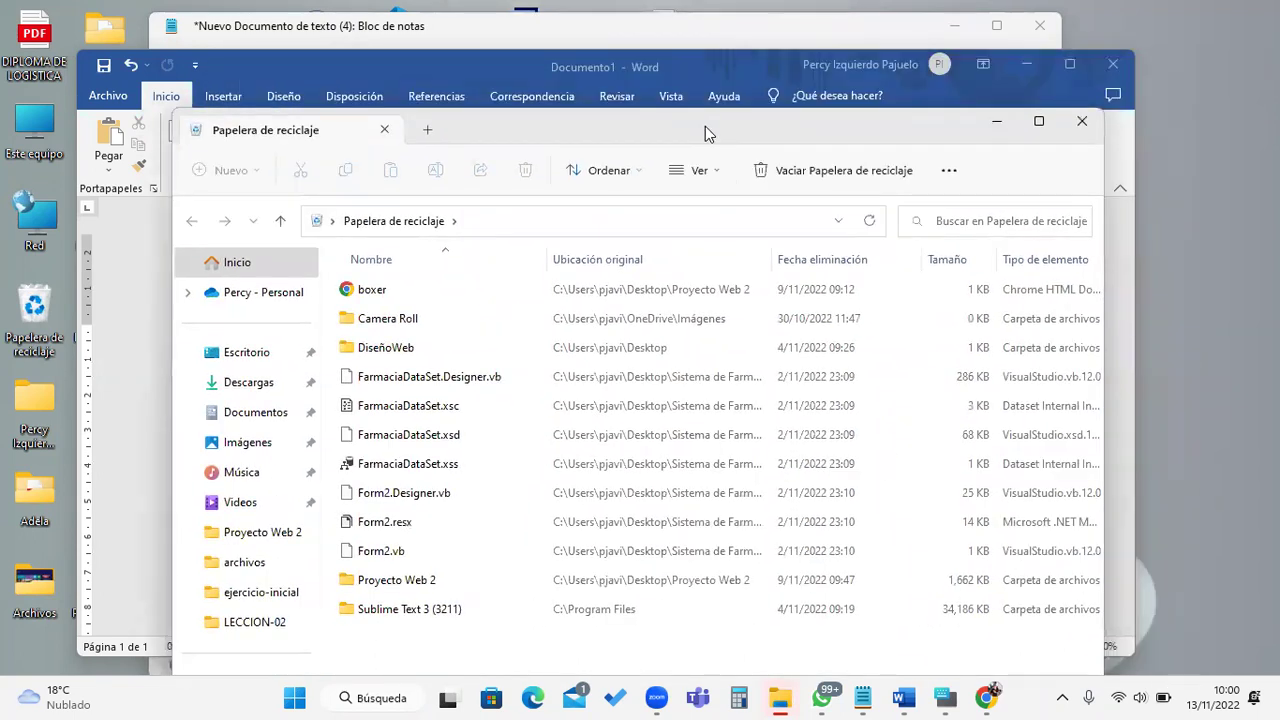
left_click_drag(705, 133, 720, 104)
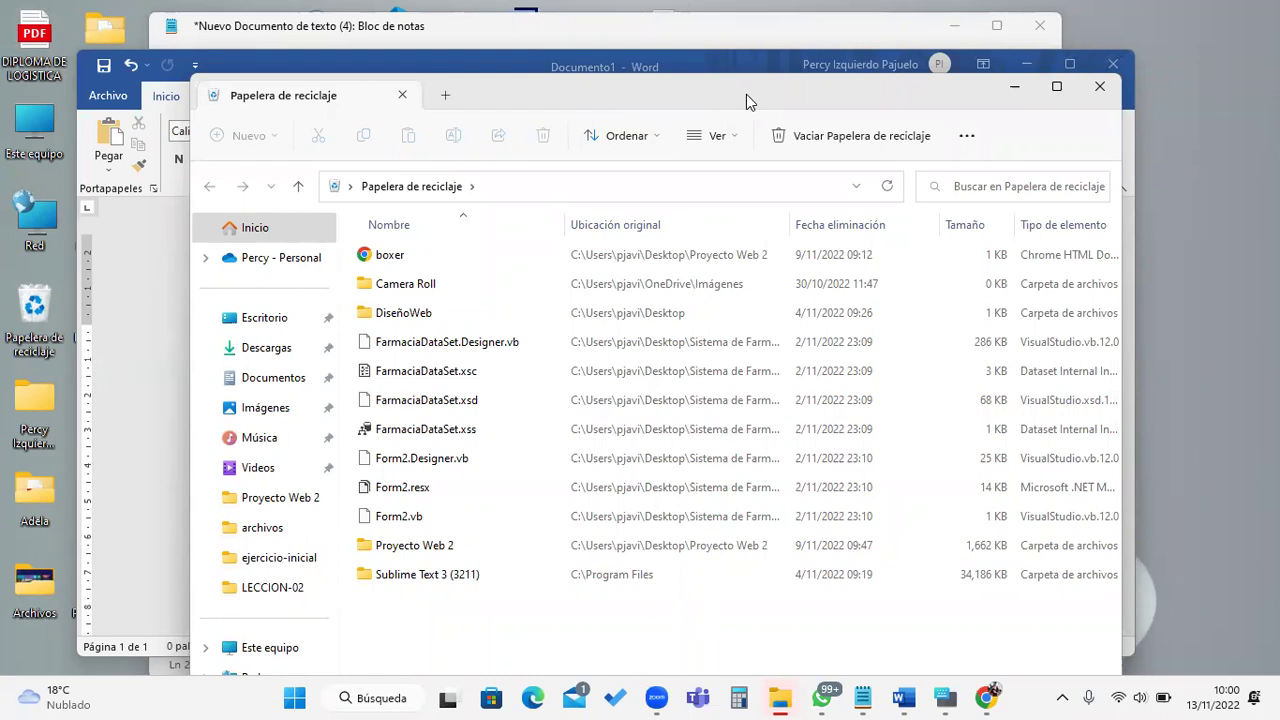
mouse_move(746, 94)
left_mouse_down()
mouse_move(714, 222)
mouse_move(699, 122)
mouse_move(760, 90)
left_mouse_up()
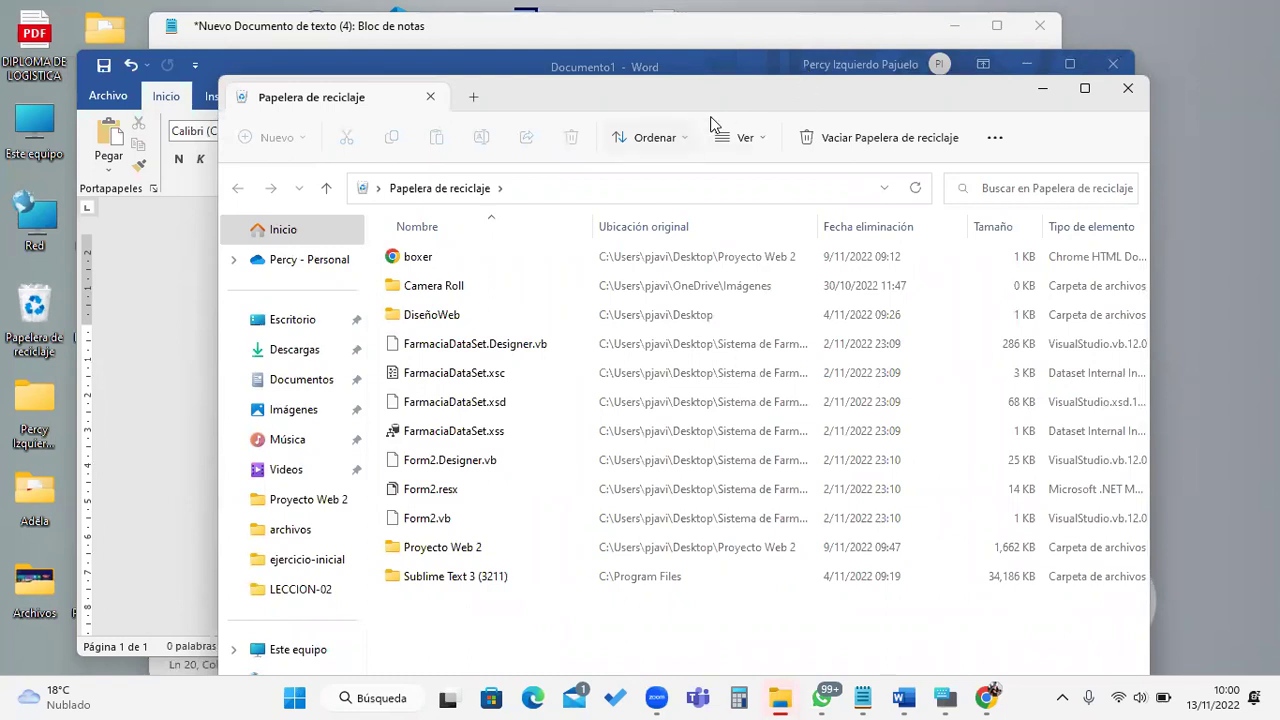
left_click_drag(728, 109, 705, 86)
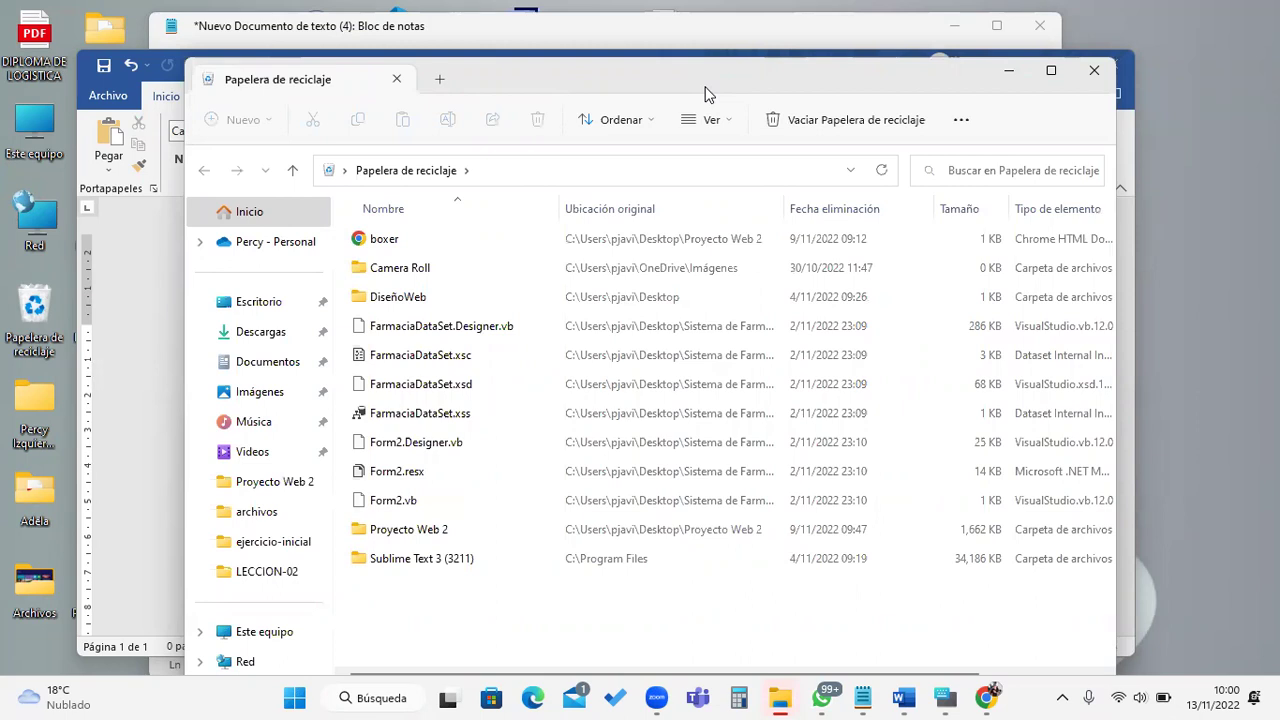
left_click_drag(711, 89, 735, 98)
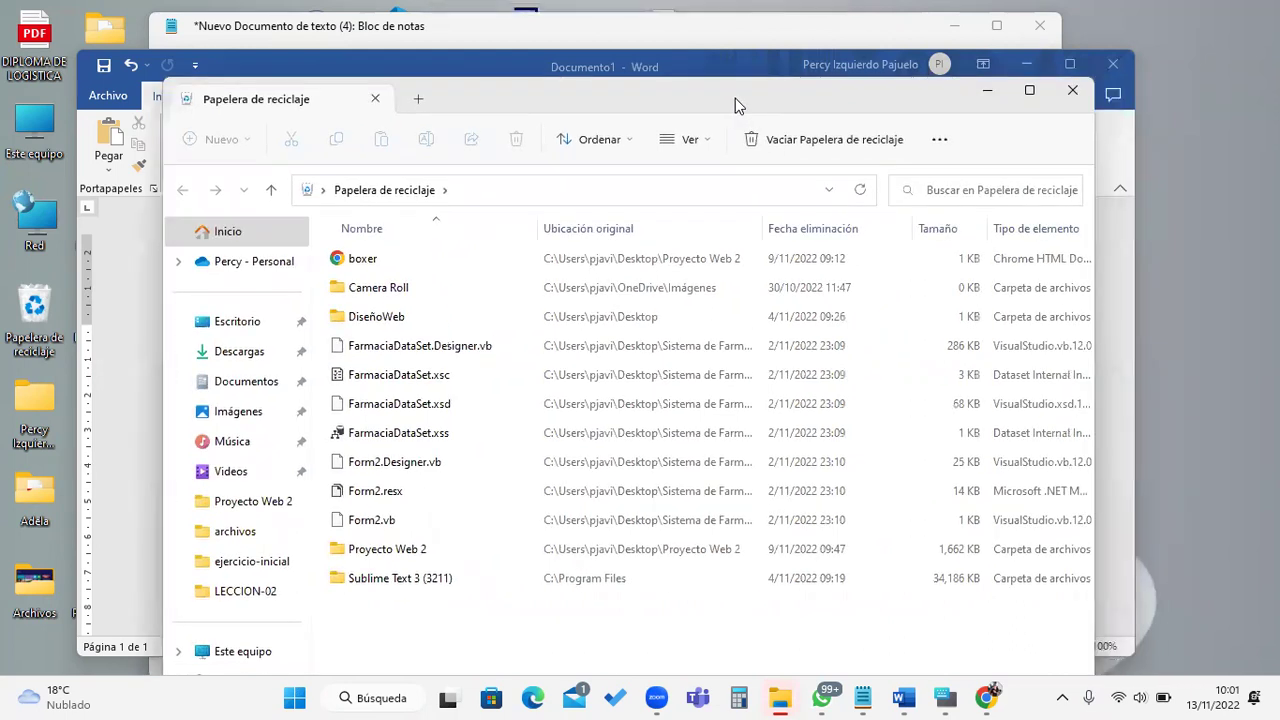
left_click_drag(735, 98, 639, 99)
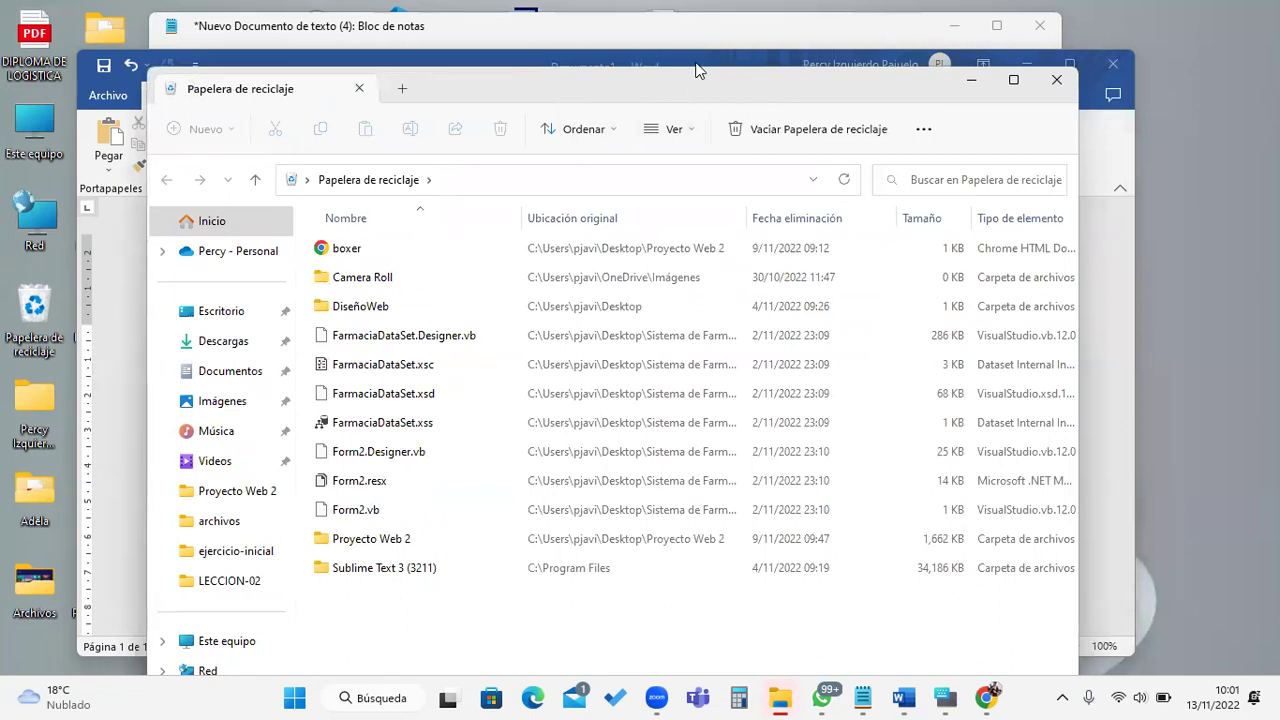
left_click_drag(632, 94, 701, 66)
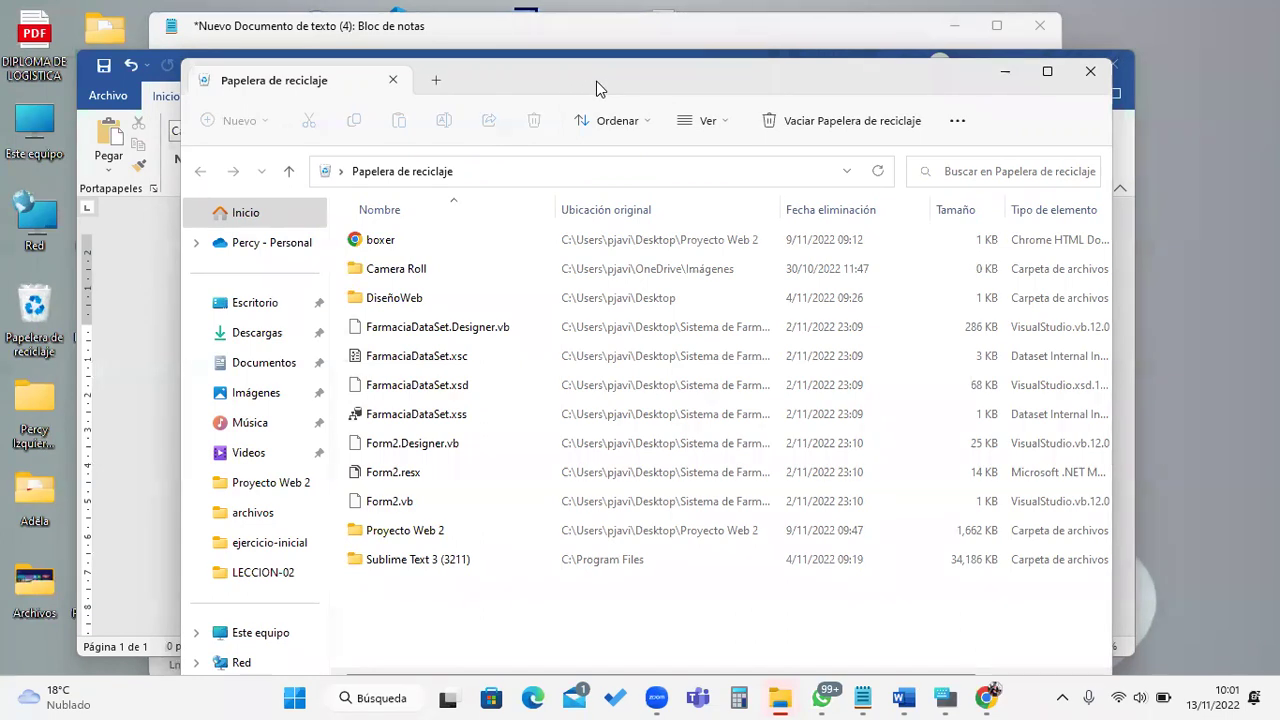
mouse_move(602, 81)
left_mouse_down()
mouse_move(553, 135)
mouse_move(579, 92)
left_mouse_up()
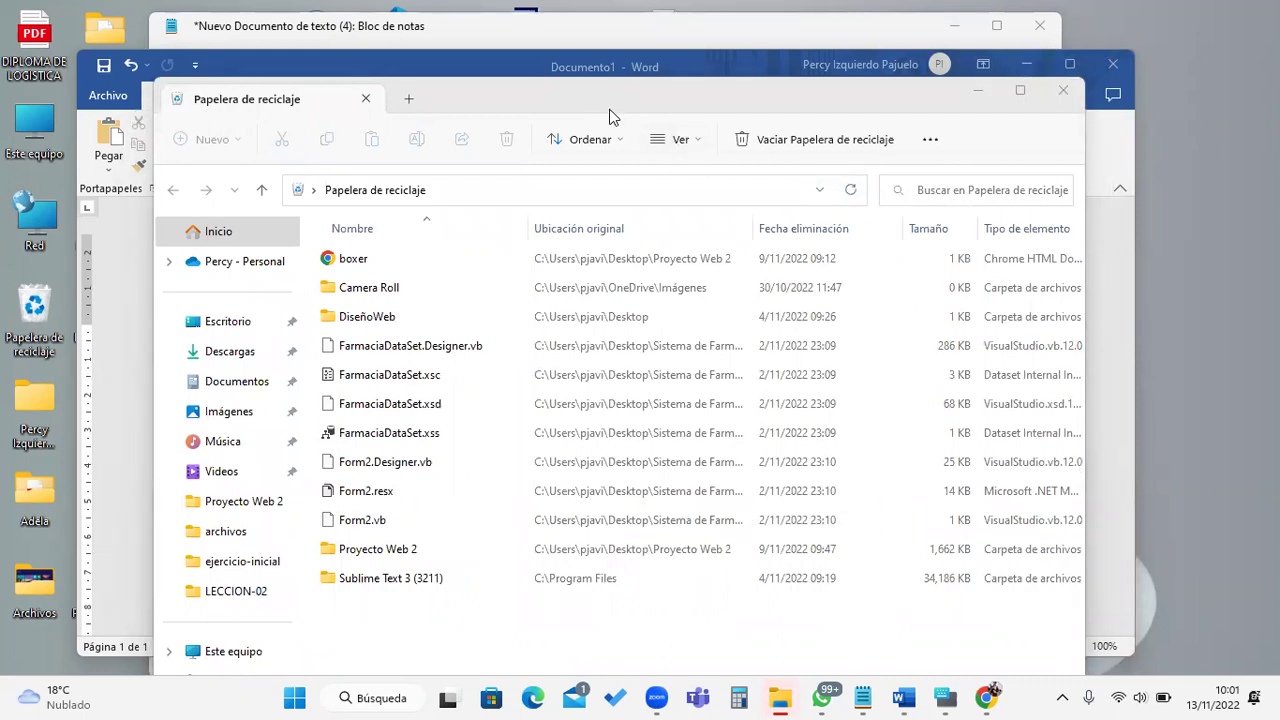
left_click_drag(628, 105, 624, 98)
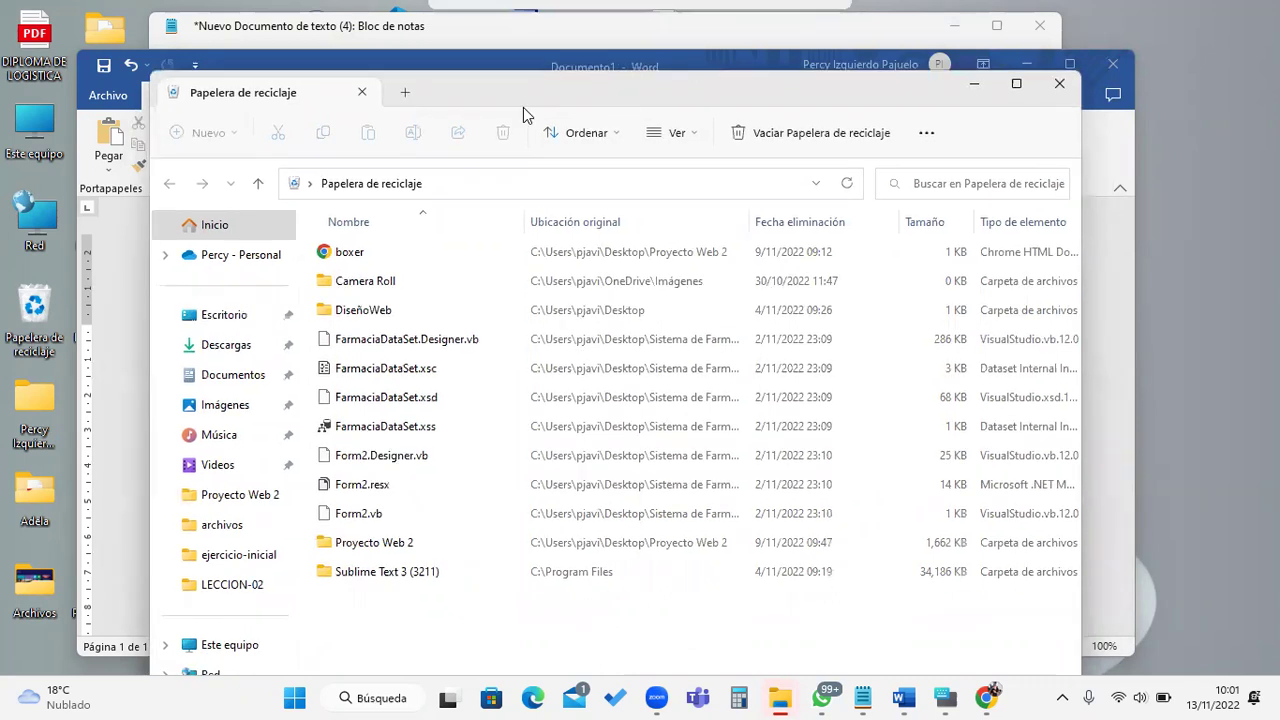
right_click(314, 97)
left_click(648, 100)
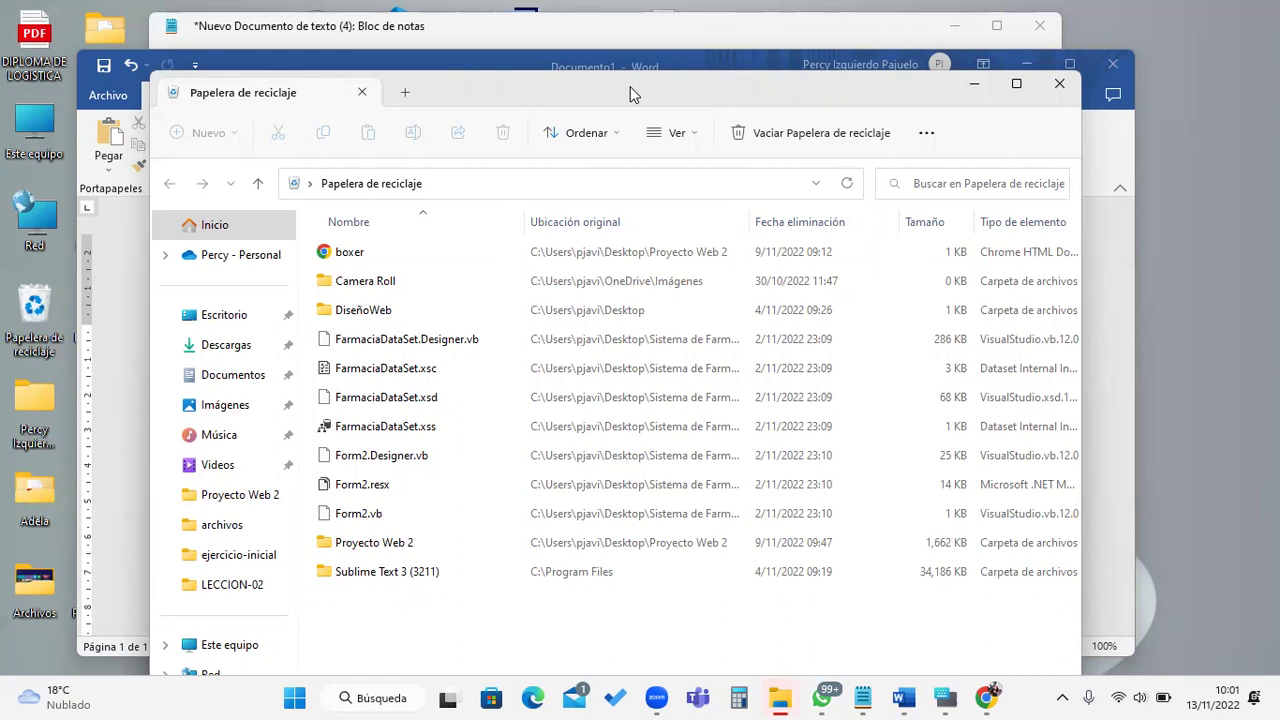
left_click_drag(630, 94, 665, 101)
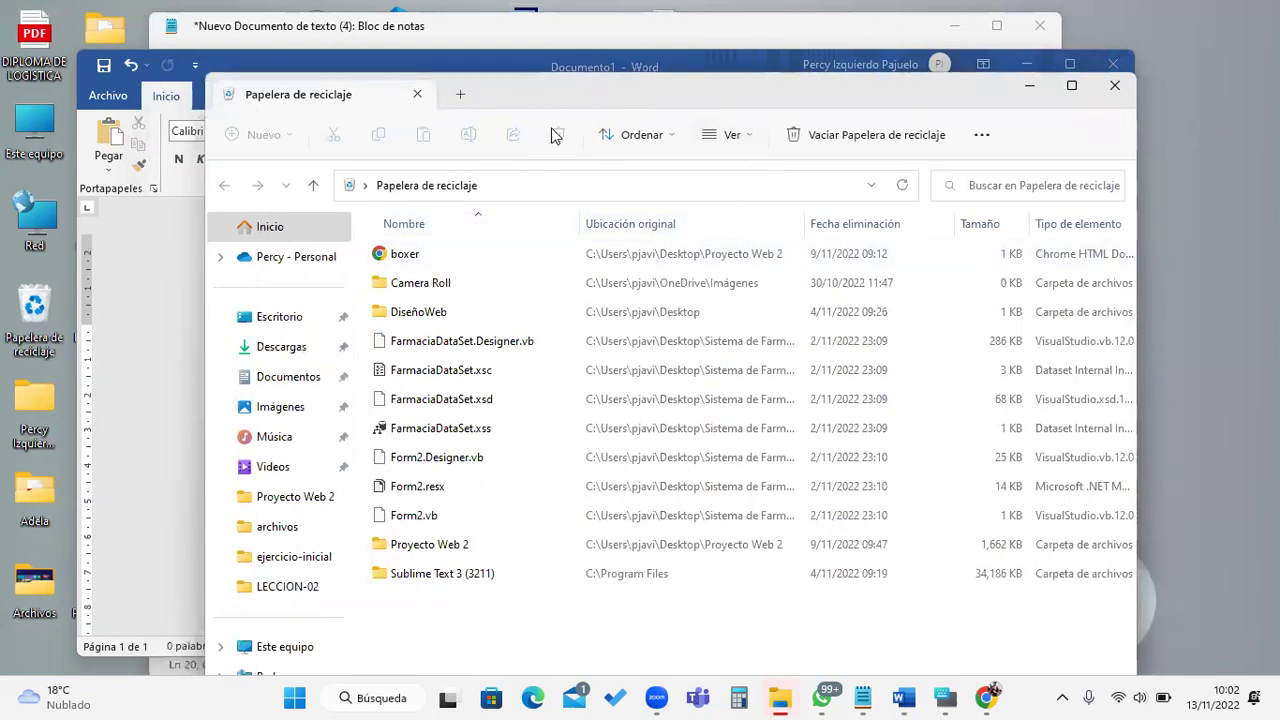
left_click_drag(626, 96, 643, 92)
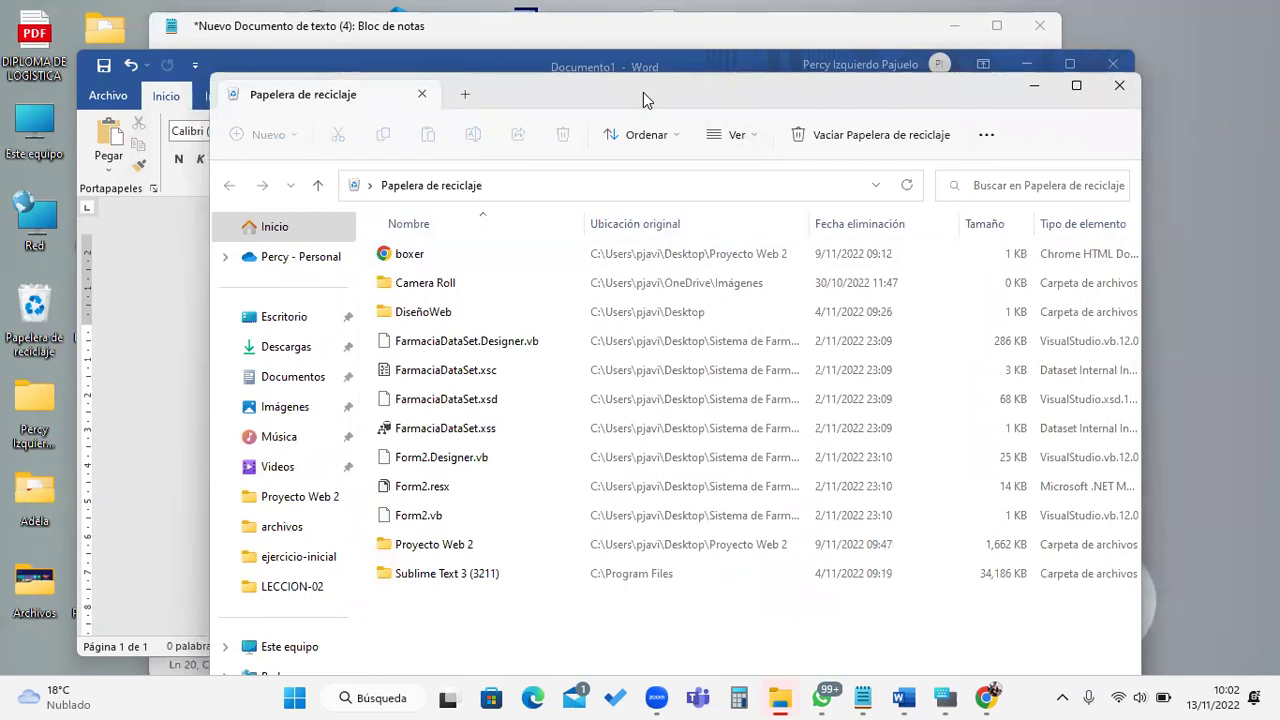
left_click_drag(643, 92, 611, 77)
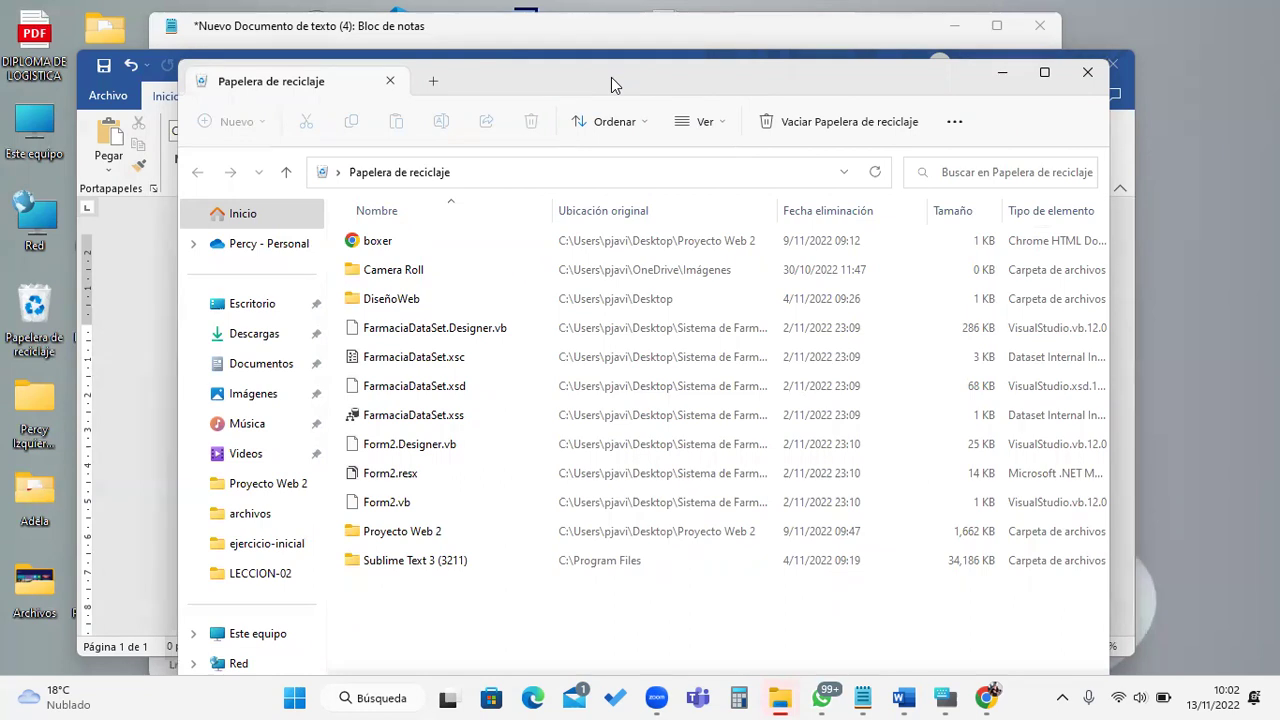
left_click_drag(611, 77, 668, 96)
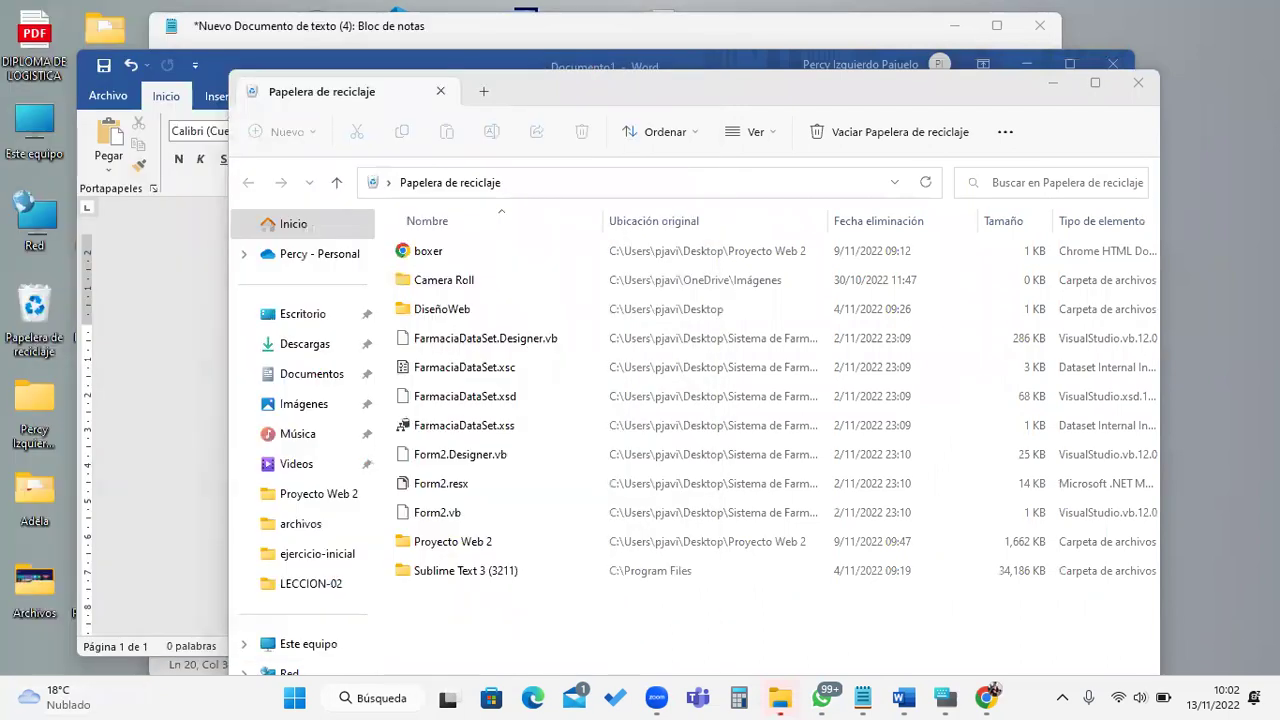
left_click(40, 697)
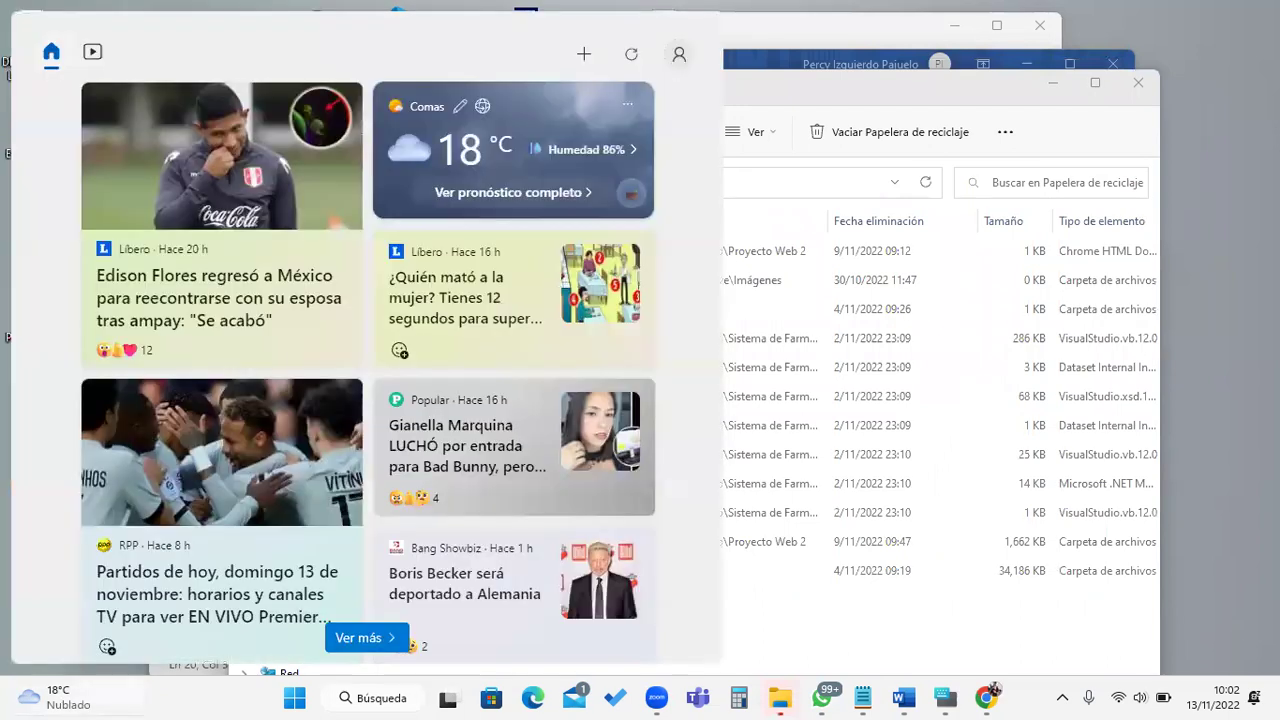
left_click(1183, 128)
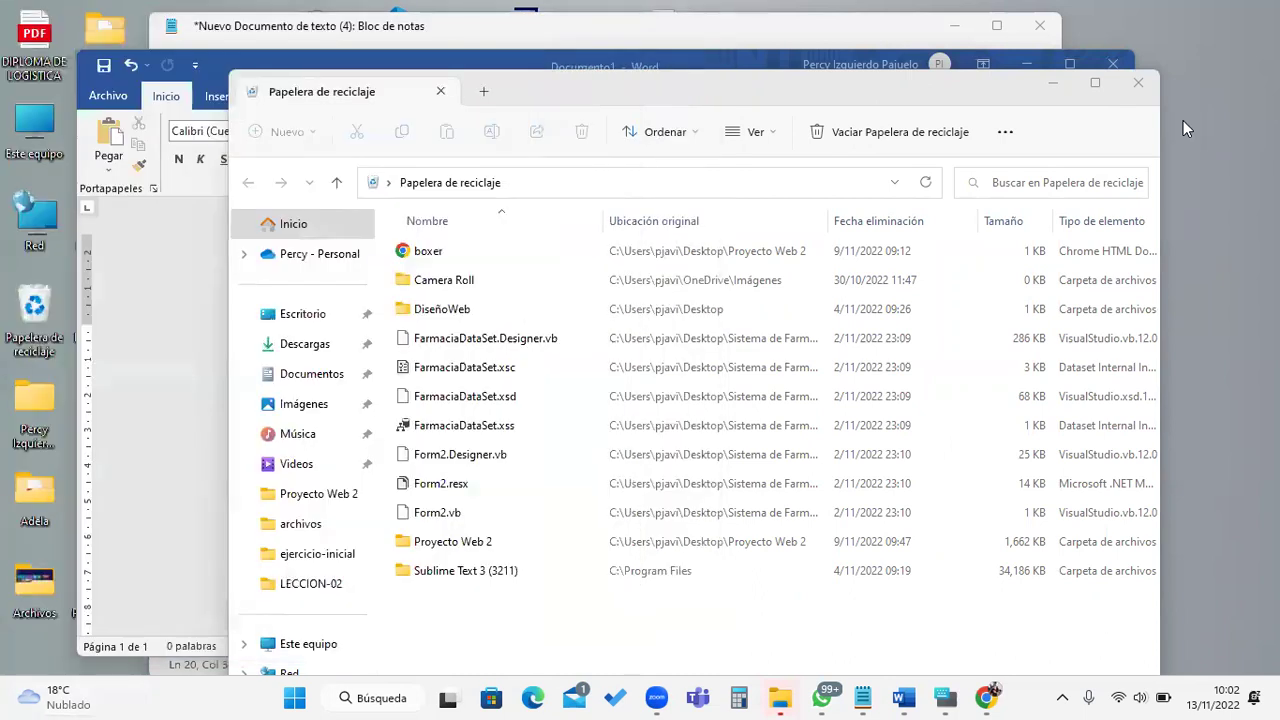
left_click_drag(676, 95, 632, 134)
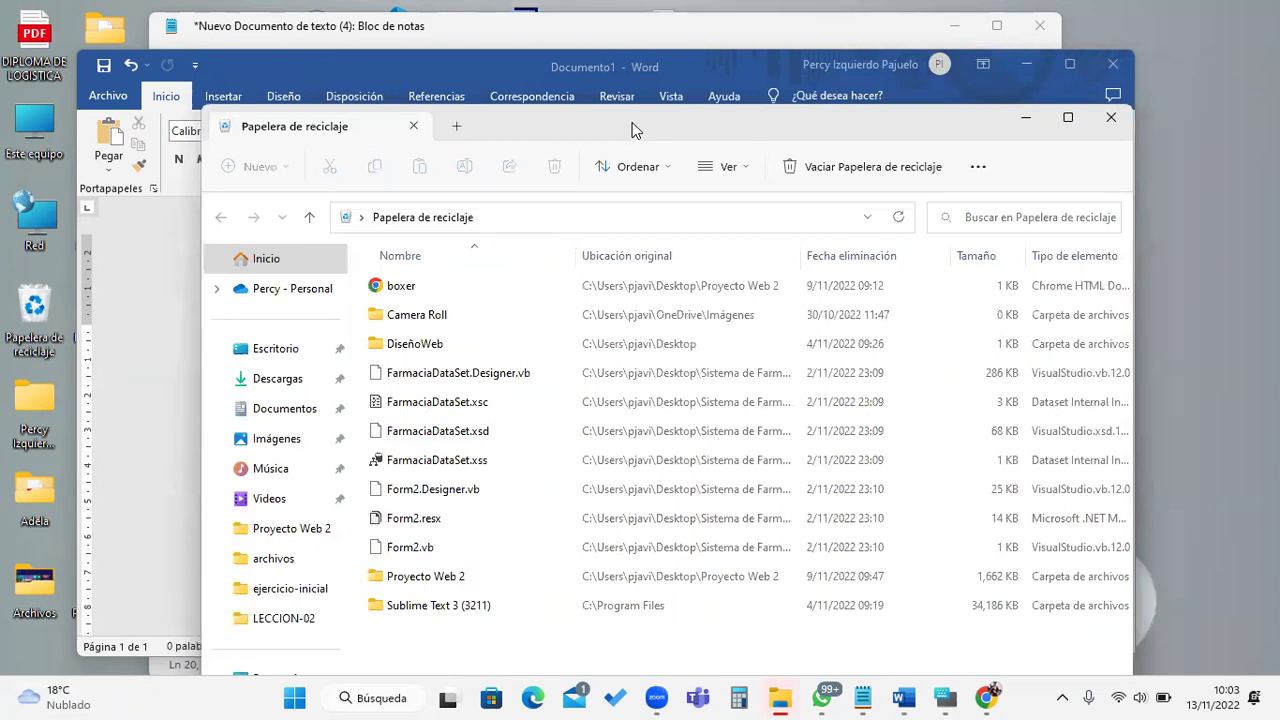
left_click_drag(632, 122, 744, 62)
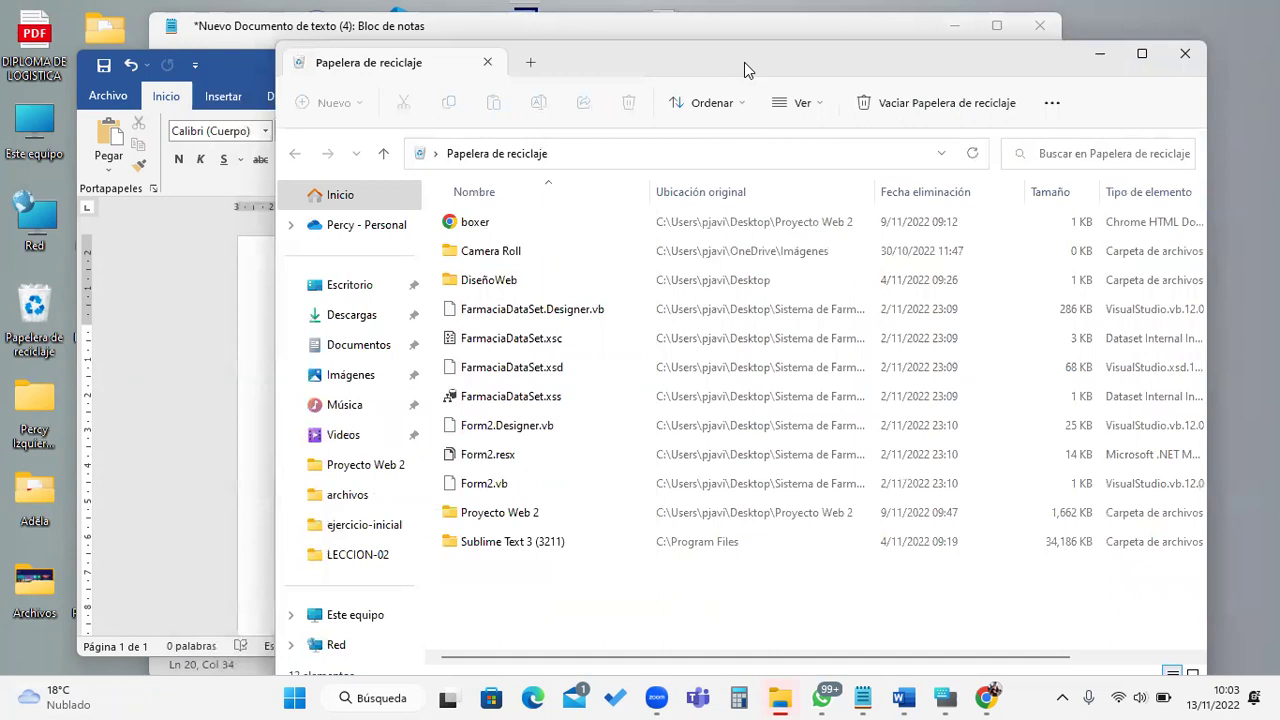
- Bring the Notepad shortcut notes to the front, place the cursor below the last line, and minimize the window
left_click(863, 697)
left_click(528, 566)
left_click(510, 517)
left_click(498, 528)
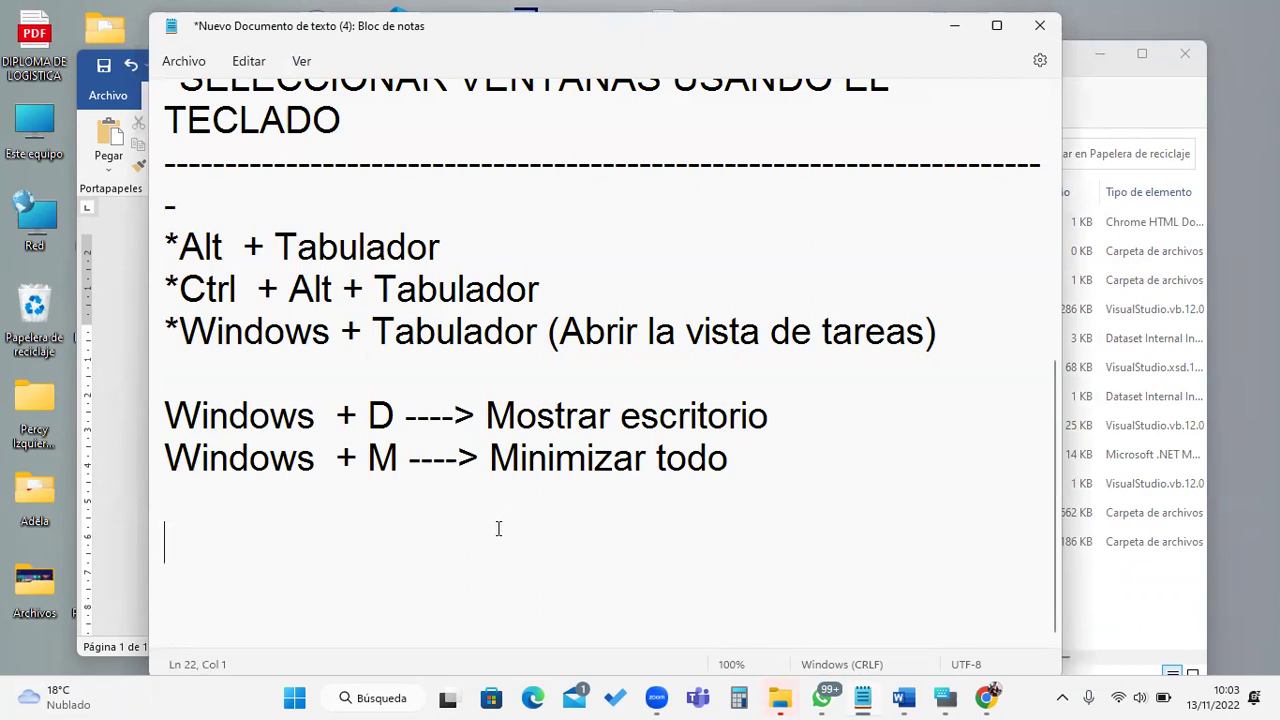
left_click(947, 39)
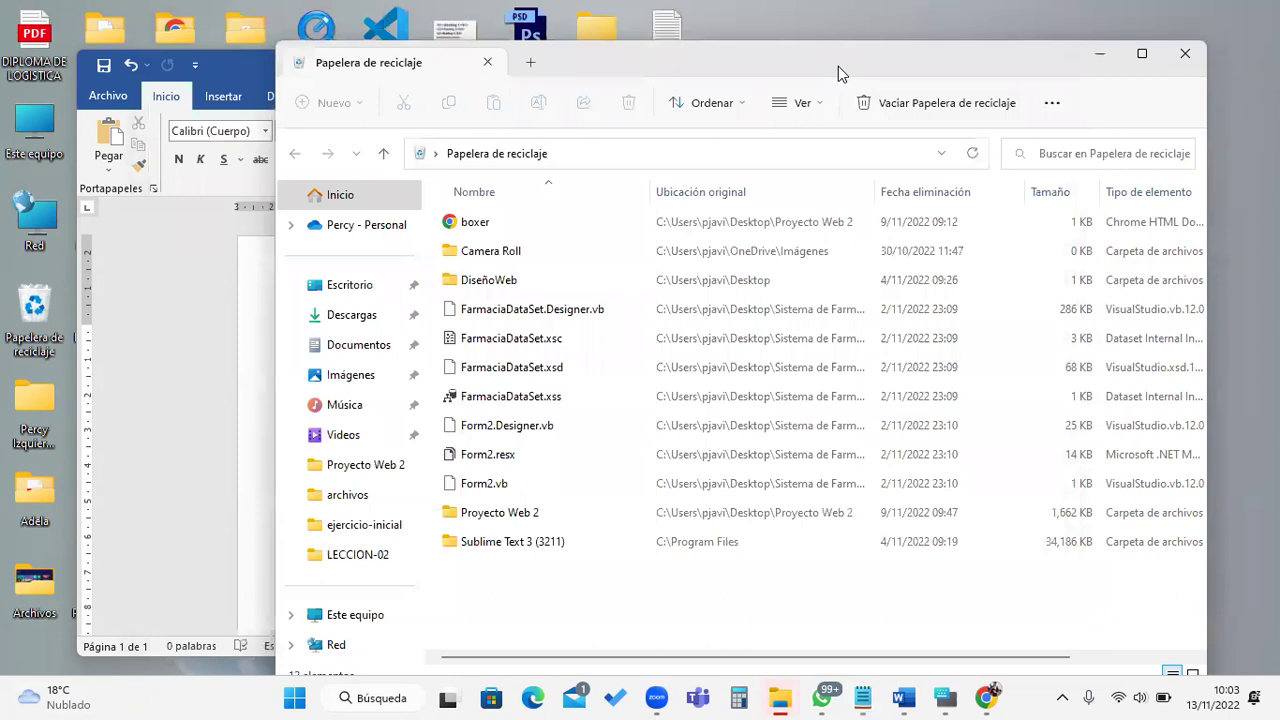
- Rearrange the Recycle Bin and Word windows, lowering Word and returning the Recycle Bin to the front
left_click_drag(838, 66, 705, 104)
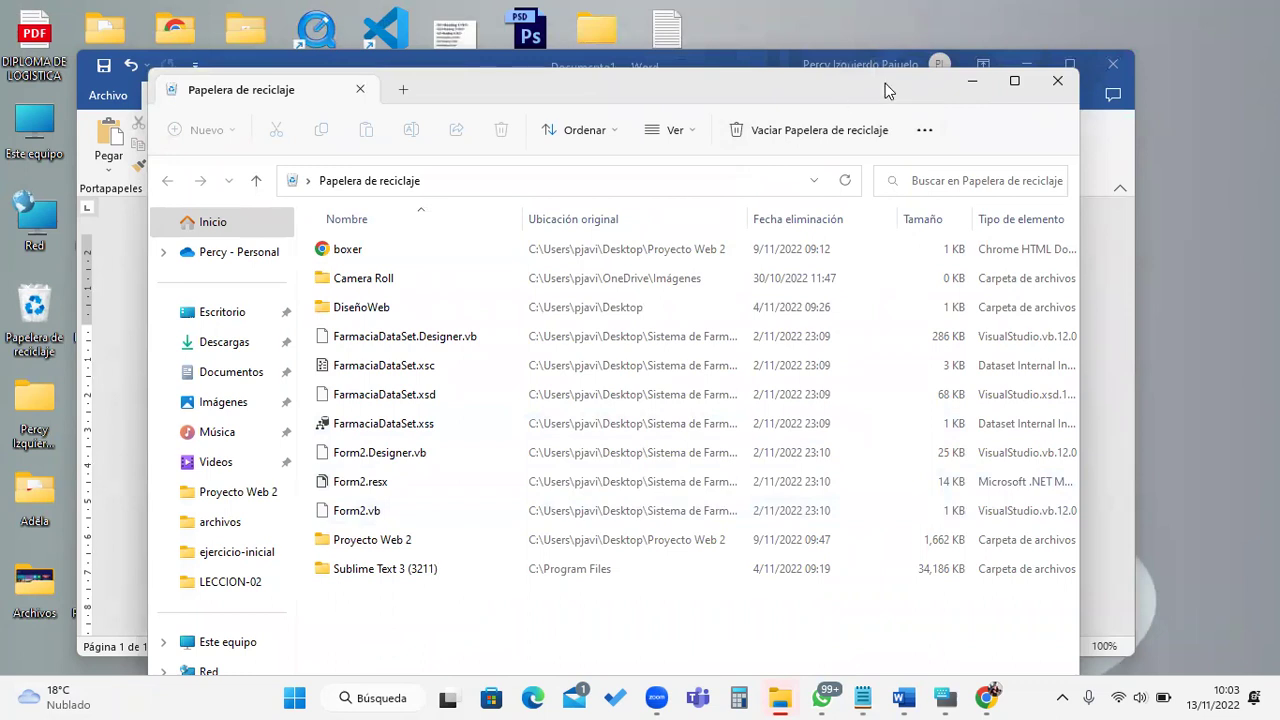
left_click_drag(885, 83, 879, 69)
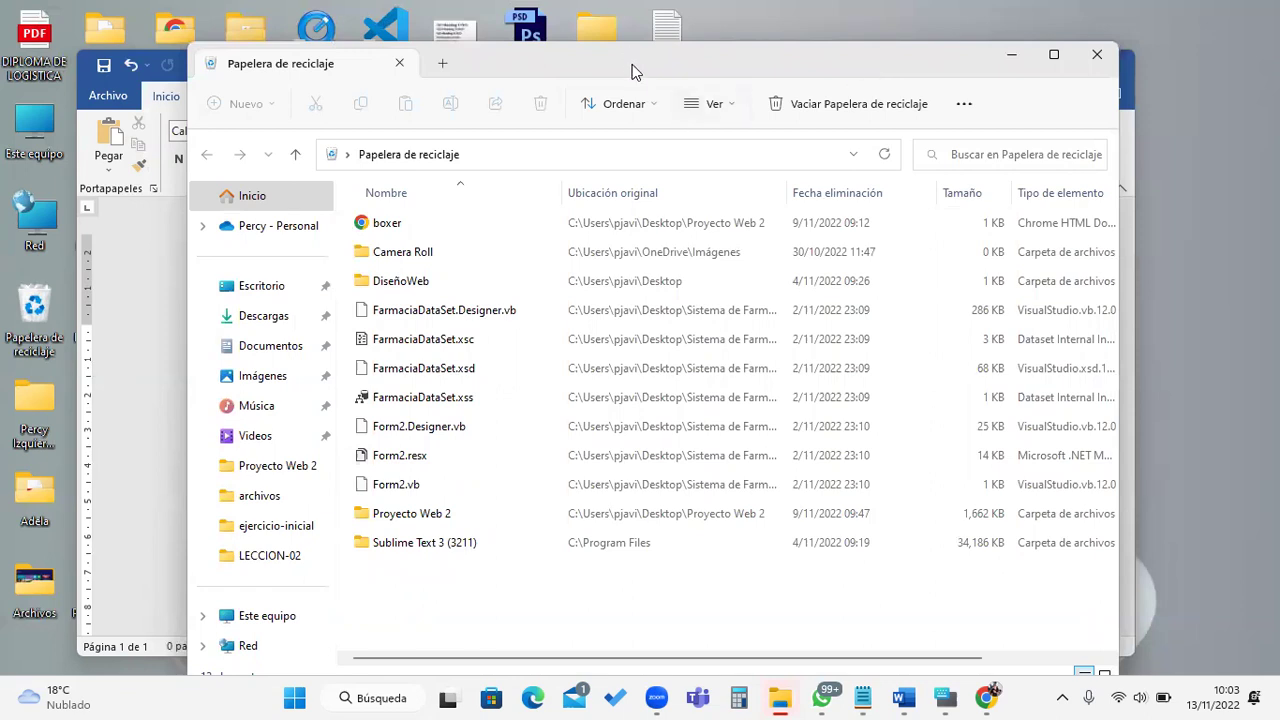
left_click_drag(631, 70, 644, 120)
left_click(572, 66)
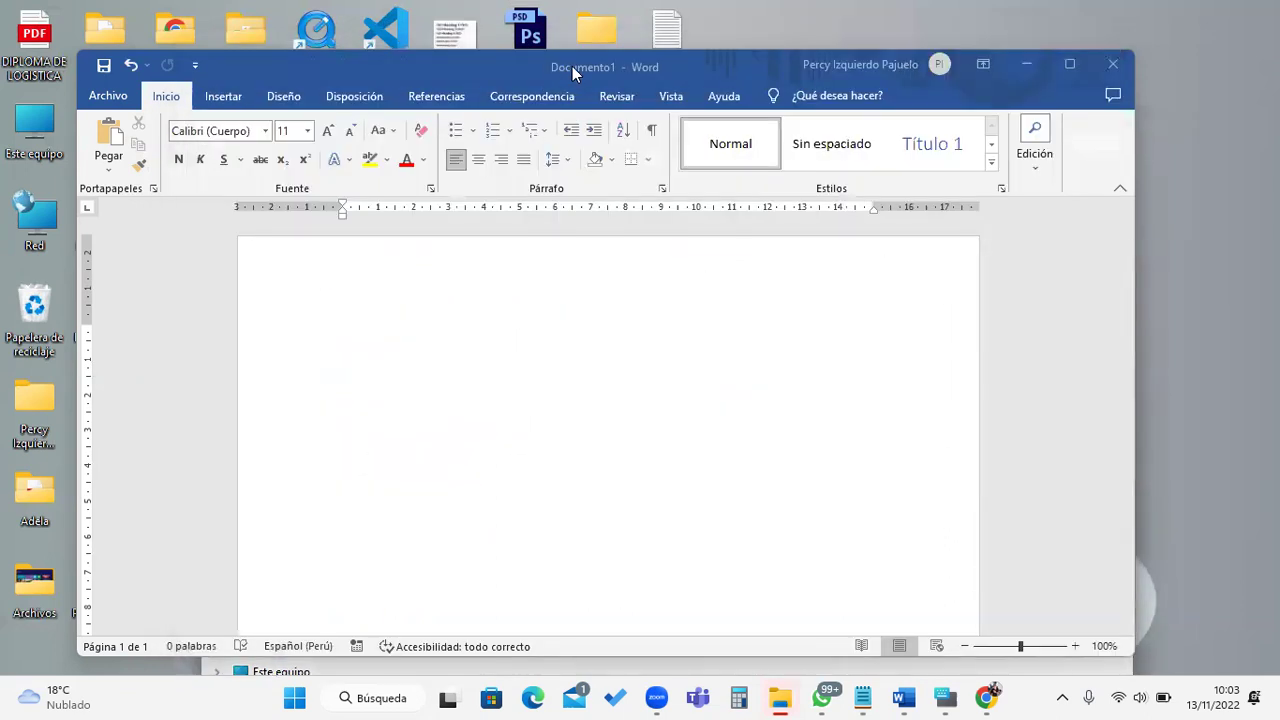
left_click_drag(572, 66, 590, 176)
left_click(557, 98)
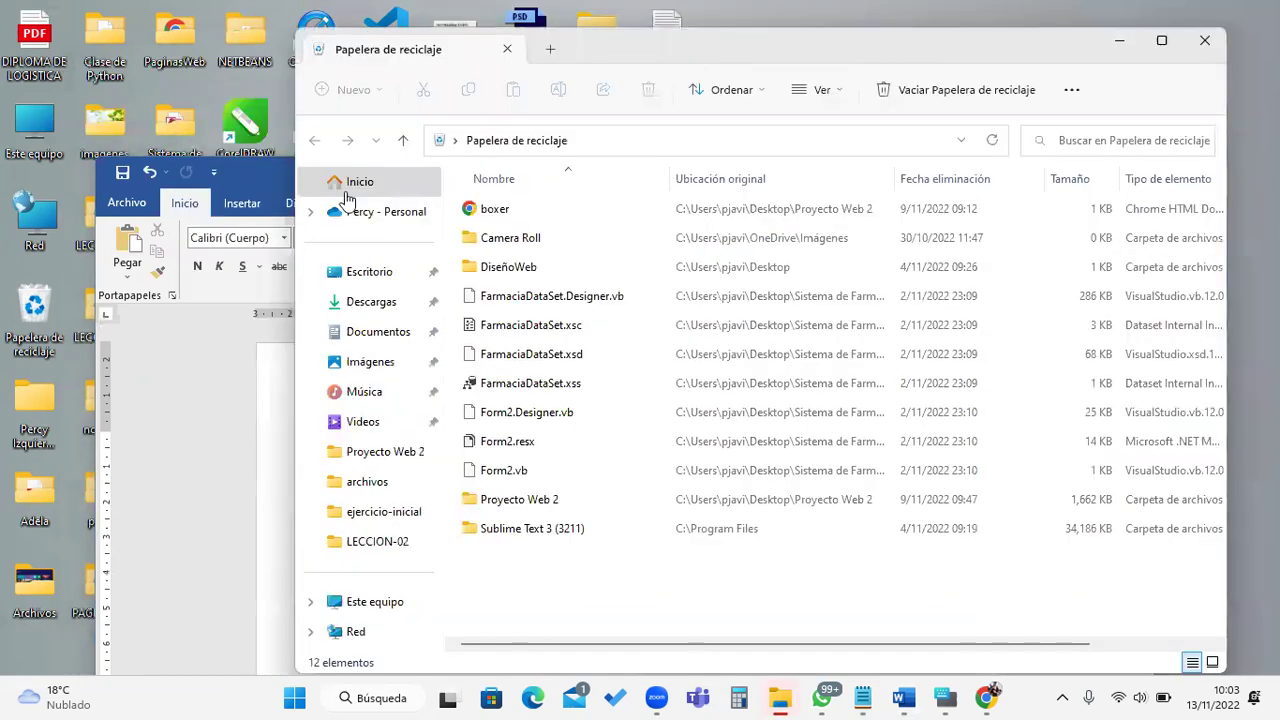
- Bring the Word window in front of the Recycle Bin and move it up the desktop
left_click(272, 178)
left_click_drag(482, 177, 447, 143)
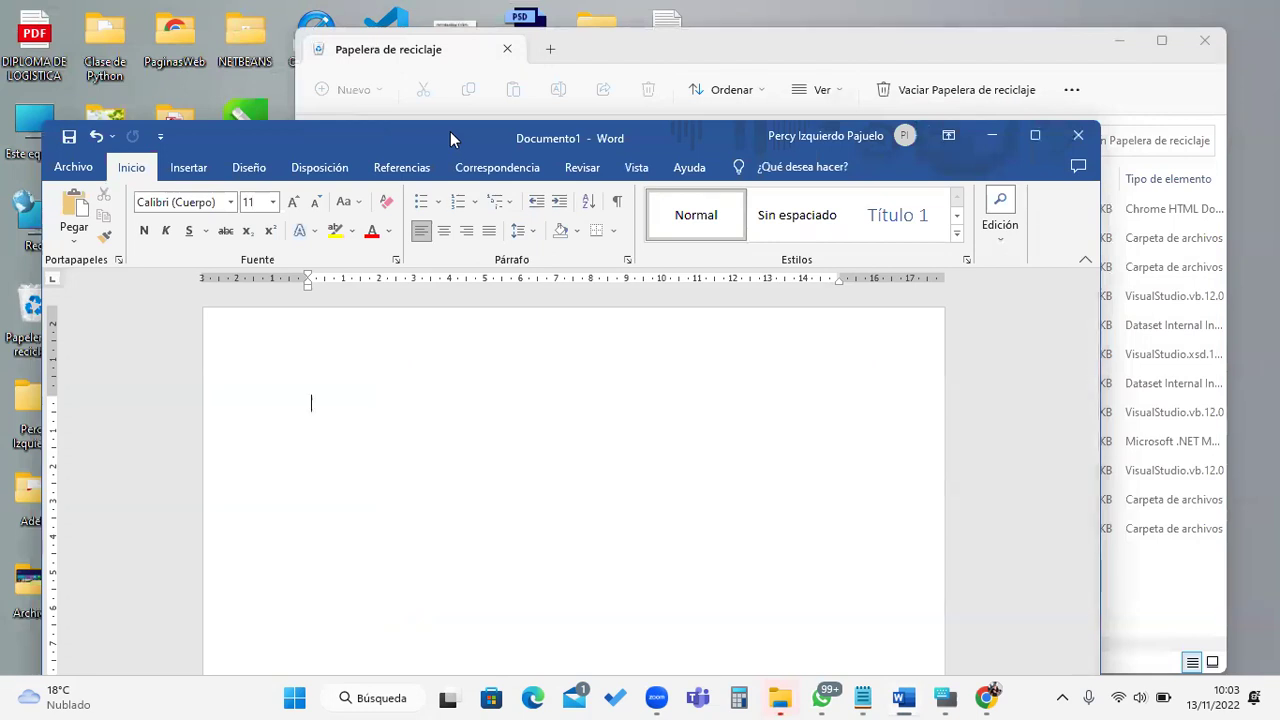
left_click_drag(450, 131, 484, 151)
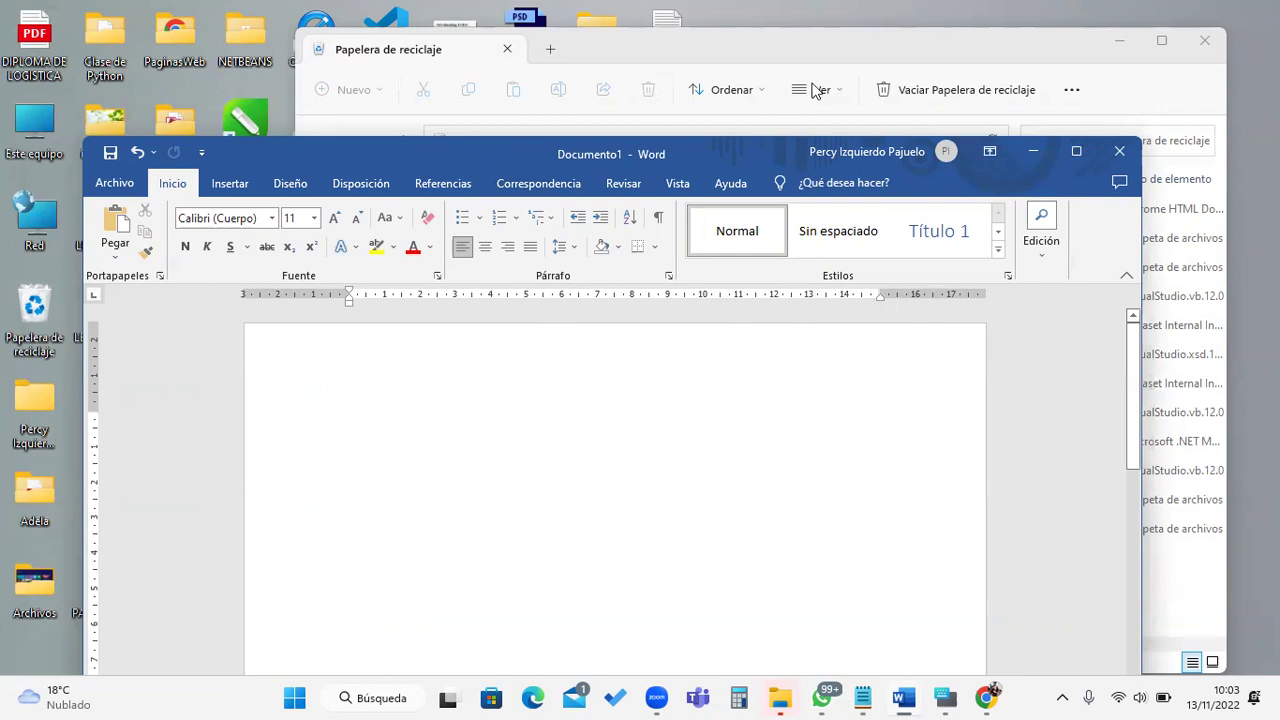
left_click_drag(337, 149, 344, 80)
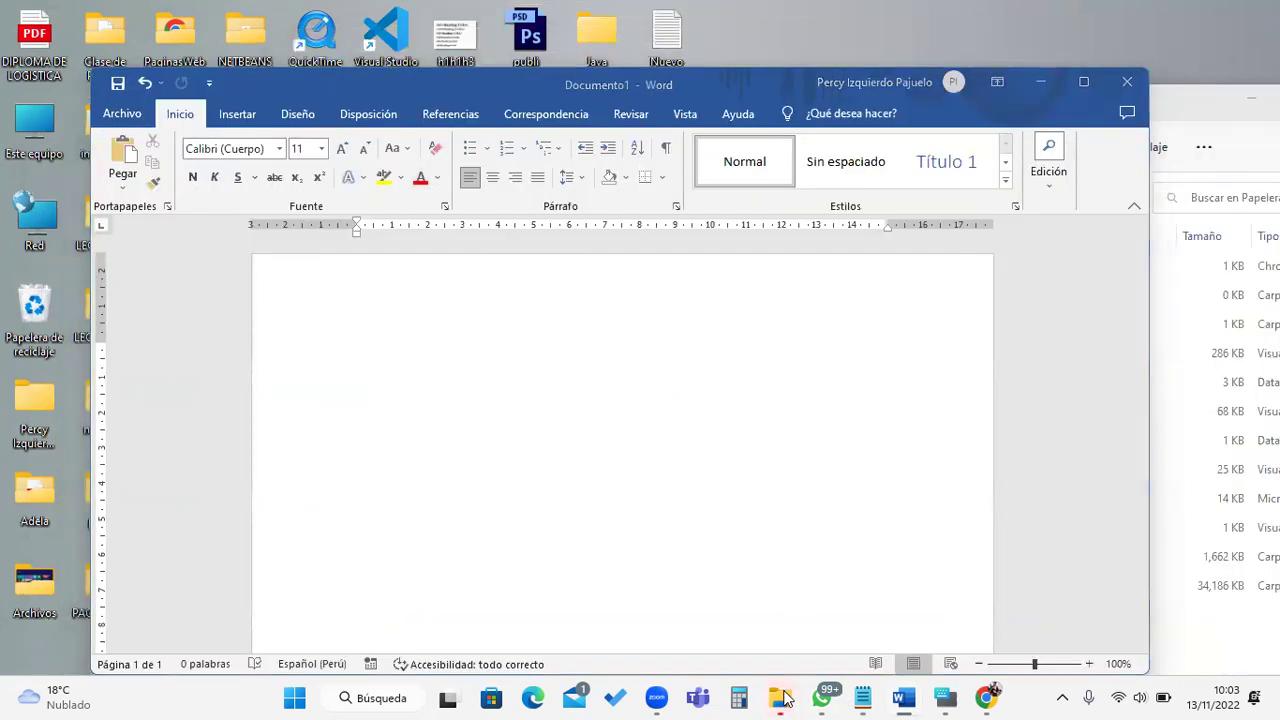
- Bring the Recycle Bin window back in front and place it over the Word window
mouse_move(785, 697)
left_click(849, 626)
left_click_drag(881, 103, 631, 143)
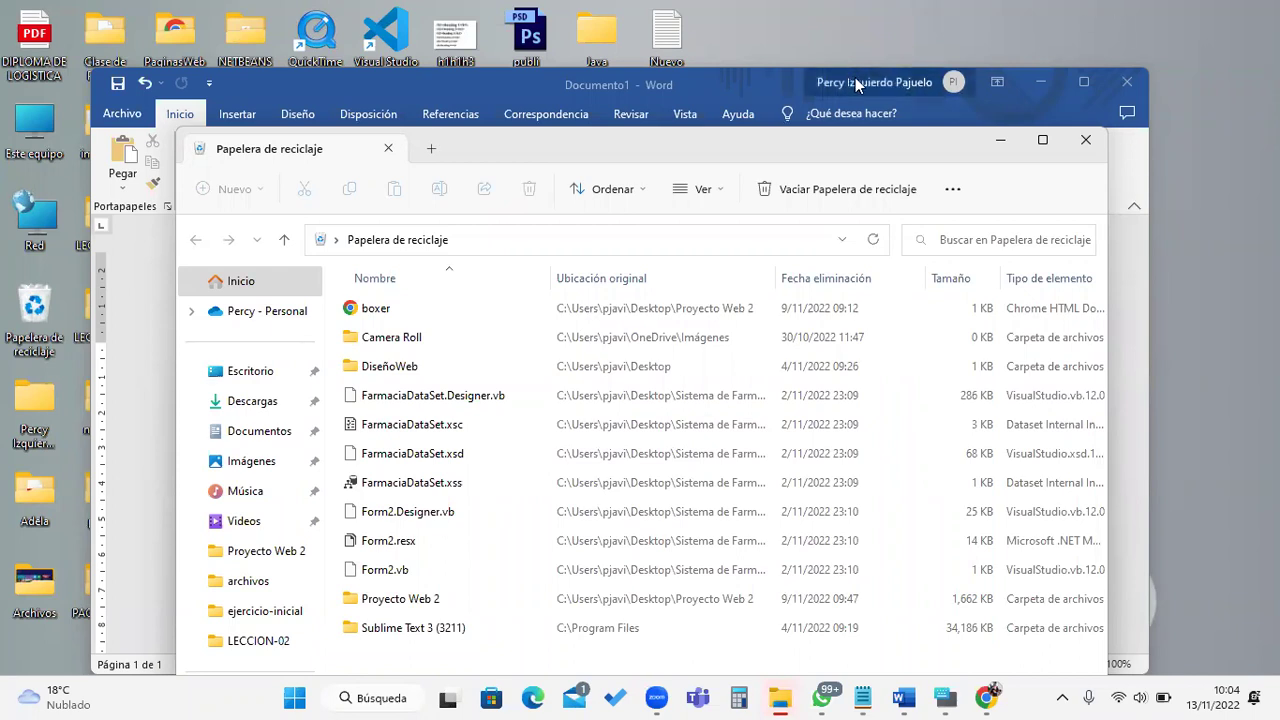
- Minimize the Recycle Bin and Word windows to clear the desktop, and briefly open and close Windows search
left_click(998, 144)
left_click(1038, 83)
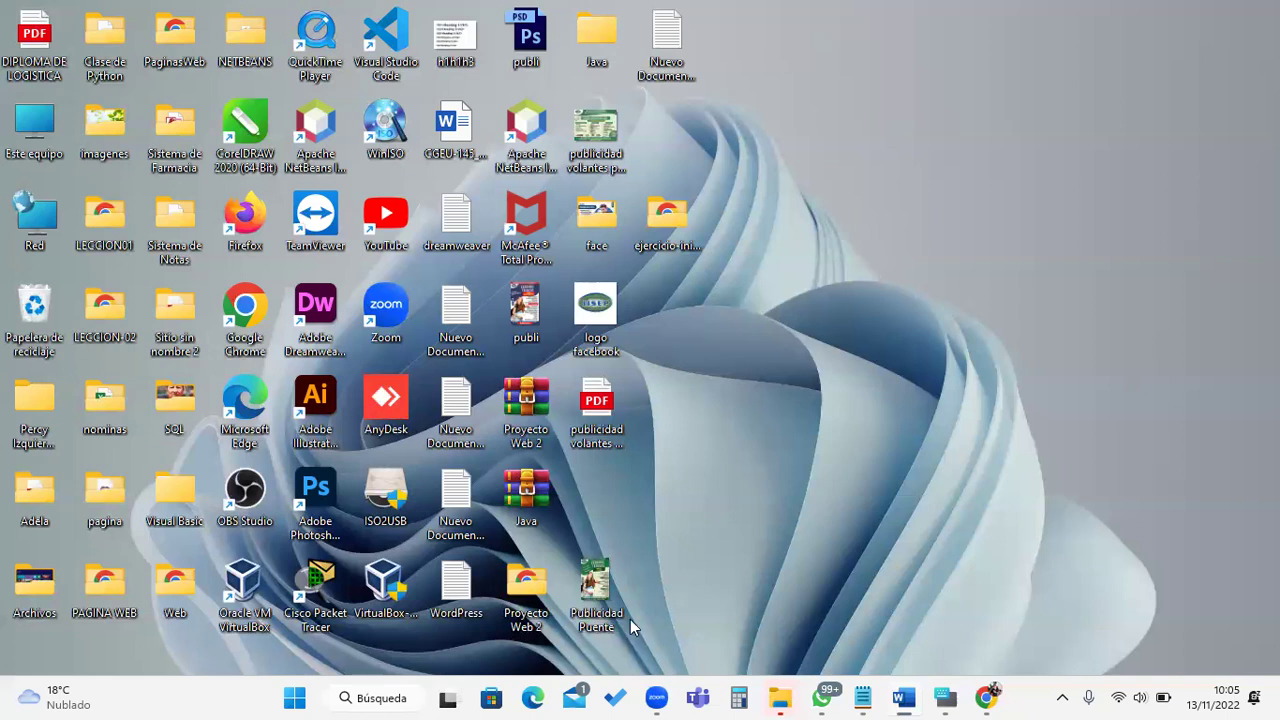
left_click(343, 698)
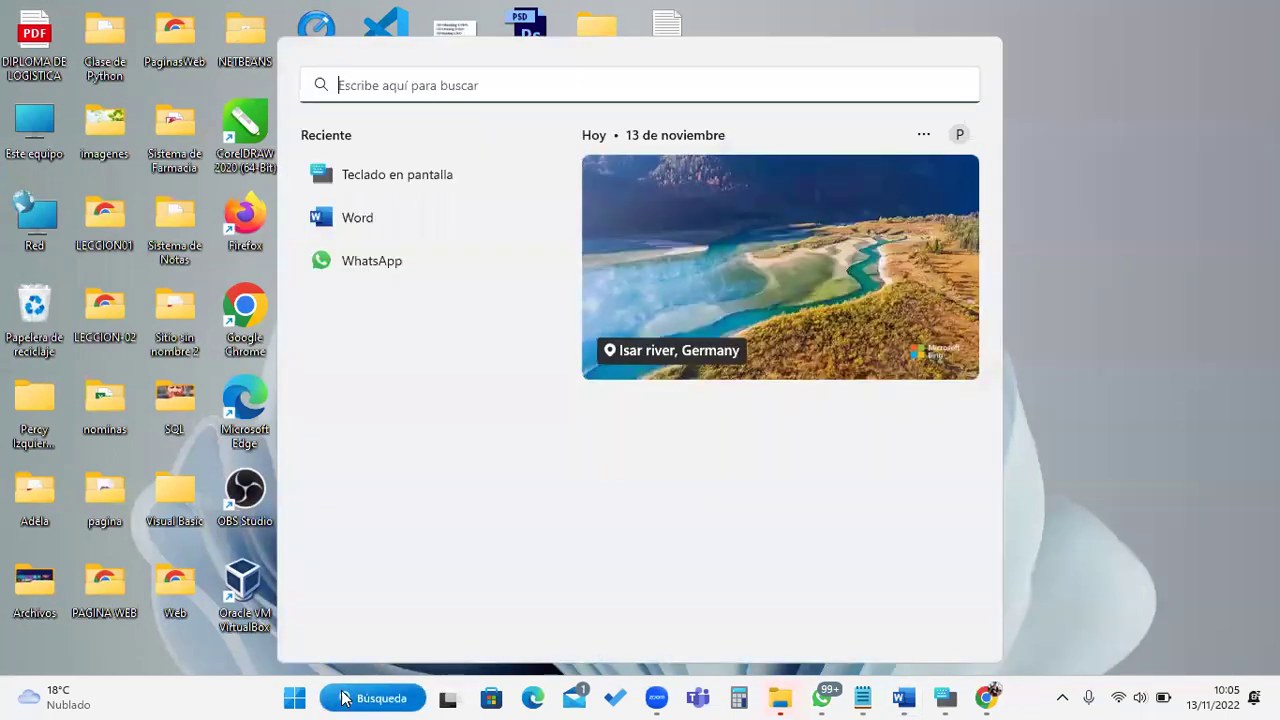
left_click(343, 698)
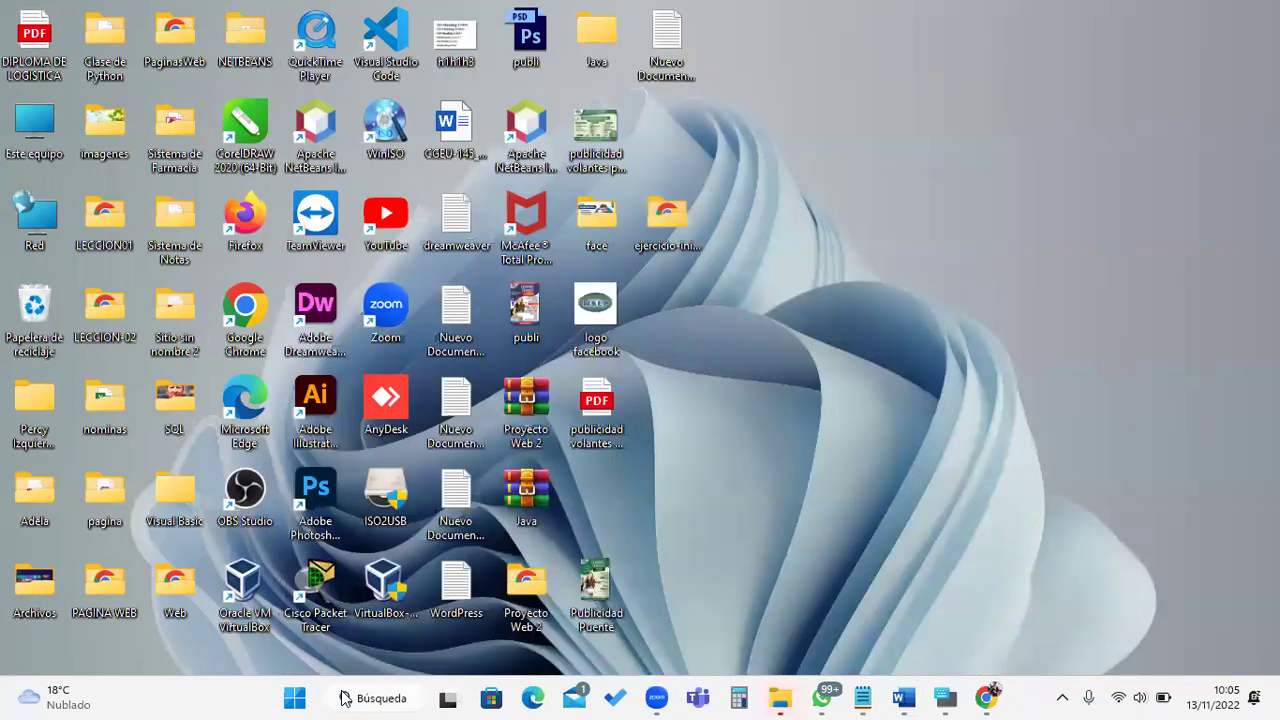
left_click(343, 698)
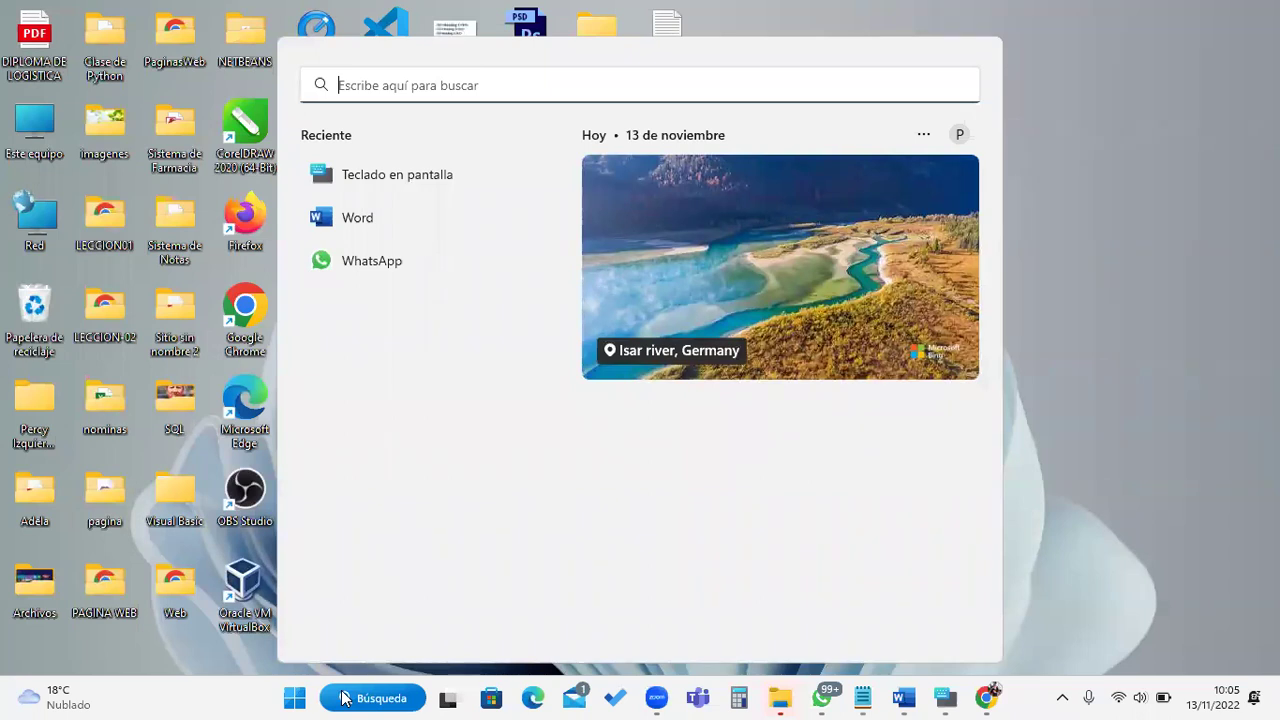
left_click(343, 698)
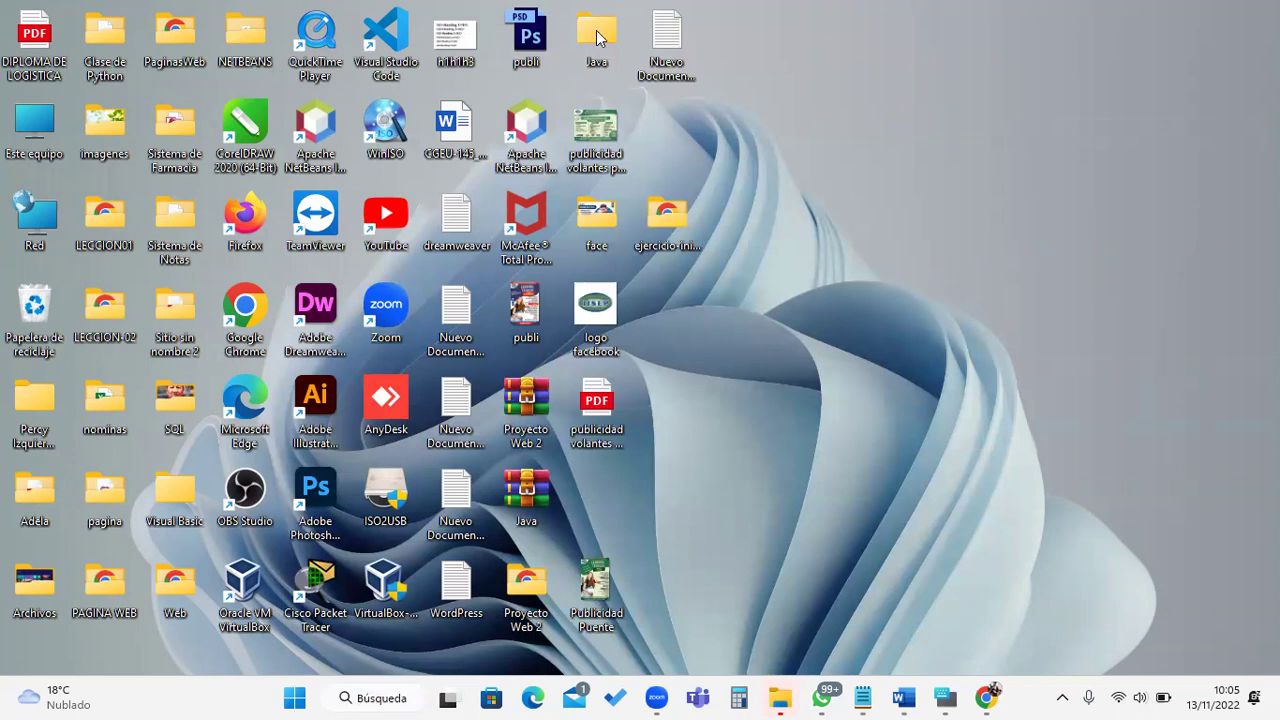
- Bring the Notepad document back and add the heading "LOS ESCRITORIOS VIRTUALES" at its end, underlined with dashes and followed by blank lines
key("super+d")
type("}")
key("BackSpace")
key("Return")
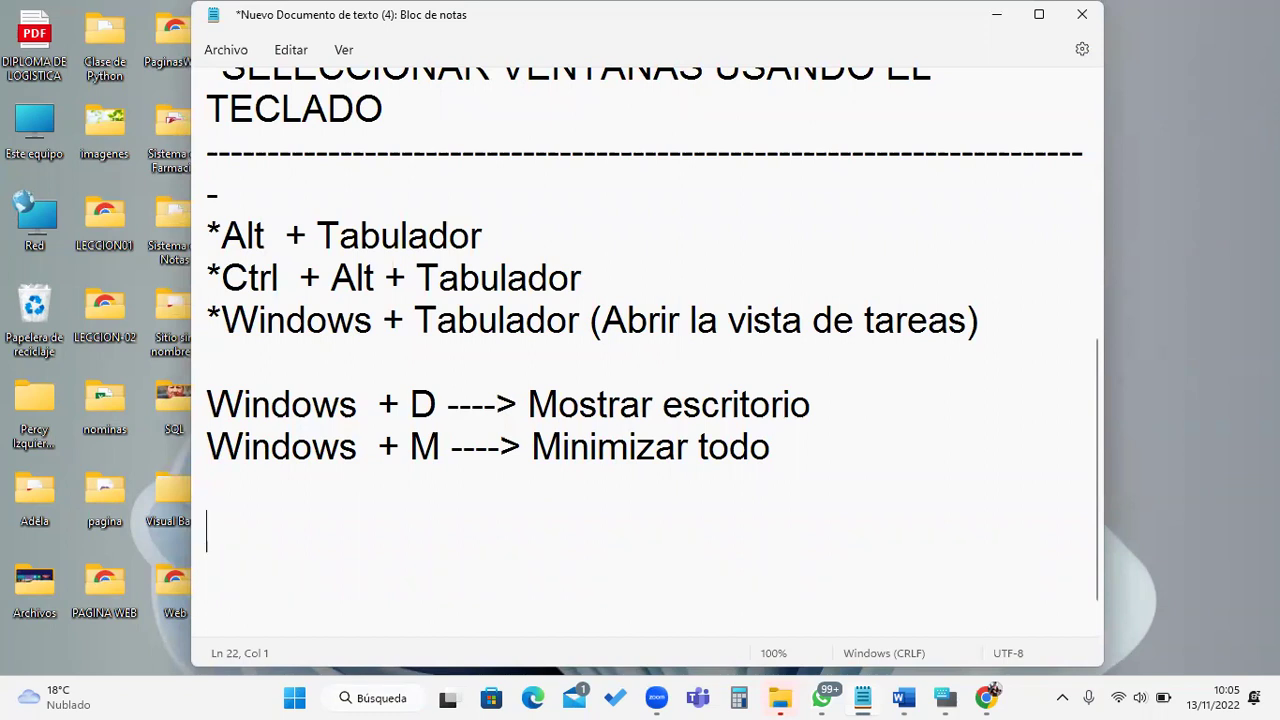
type("LOS ESCR")
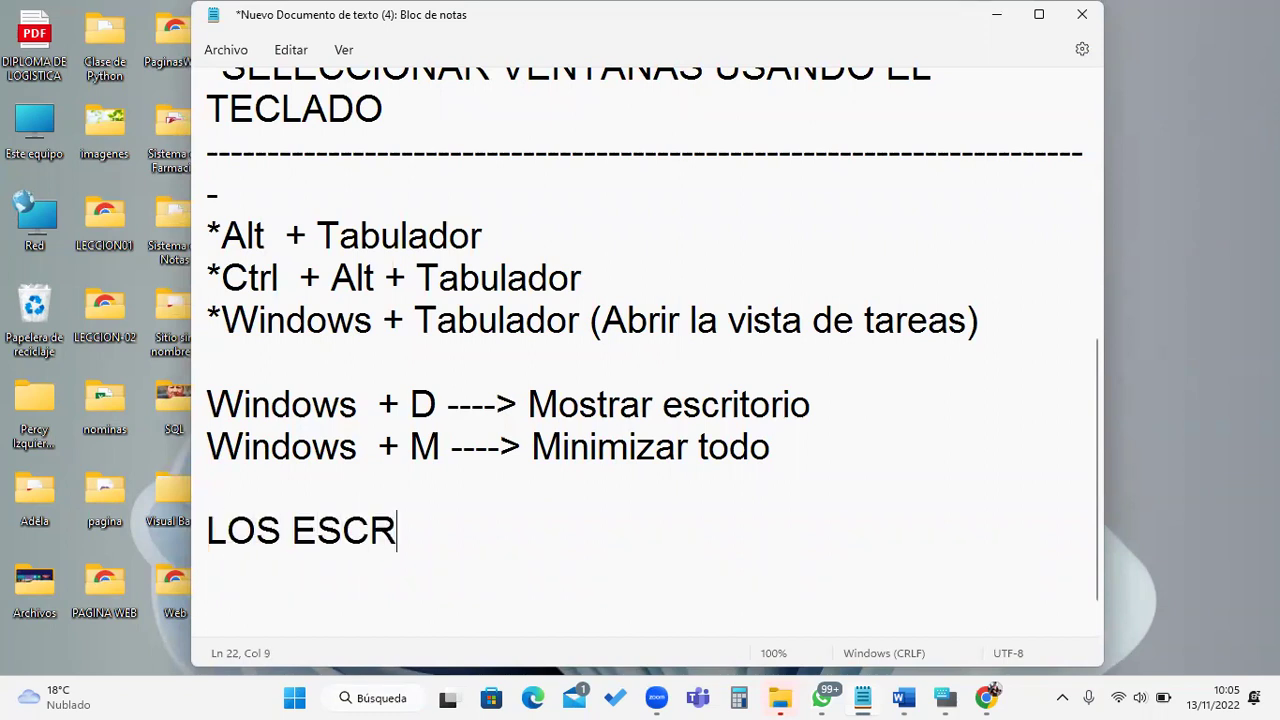
type("ITORIOS VIRTUALES")
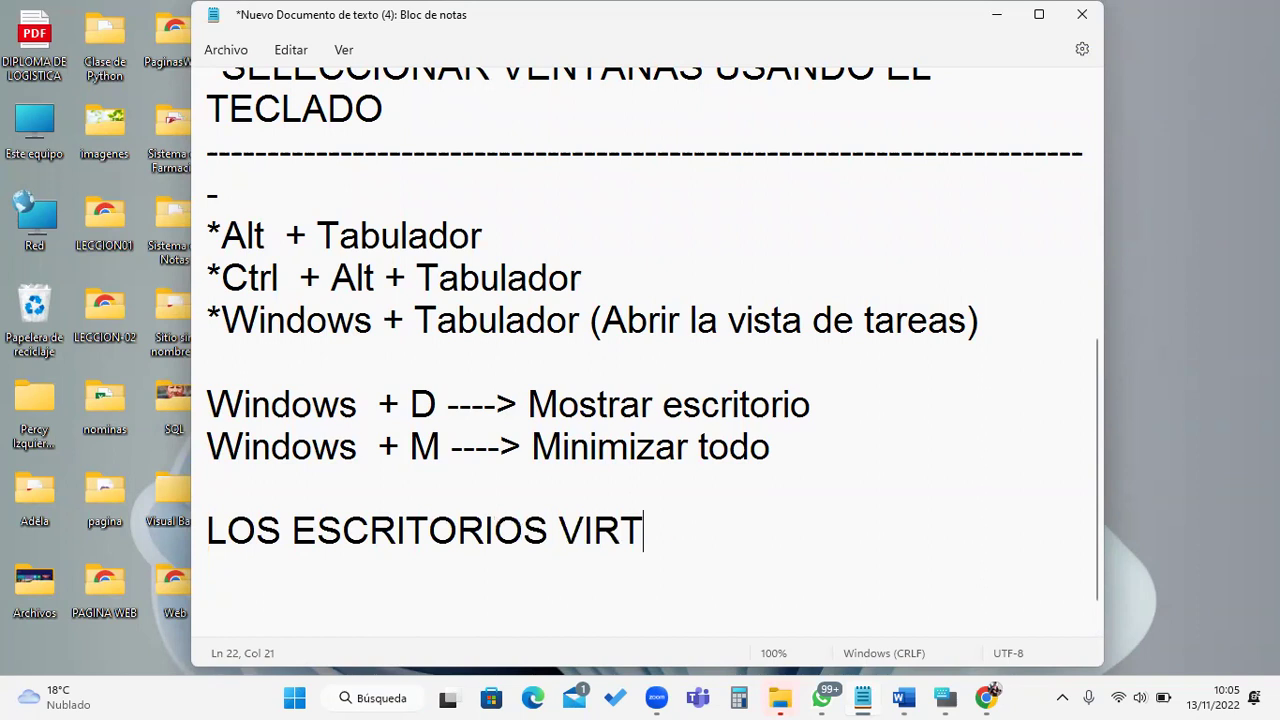
key("Return")
type("----------------------------------------------")
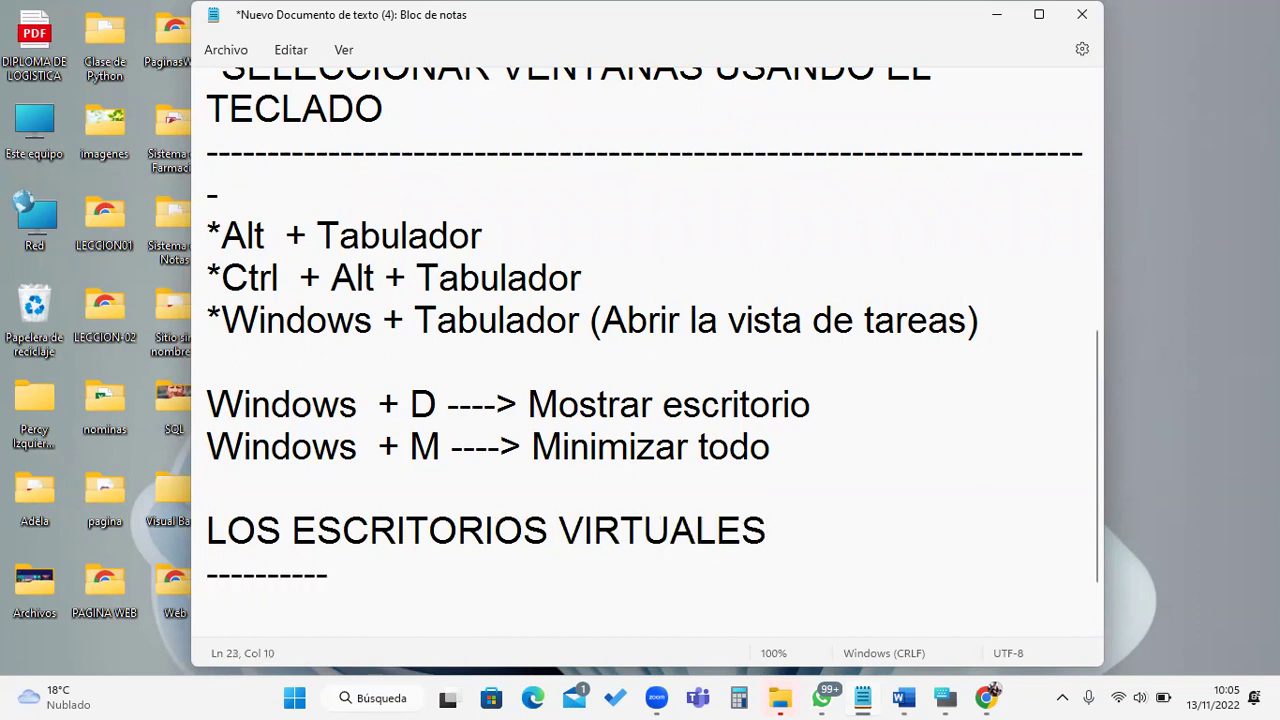
key("Return")
key("Return")
key("Return")
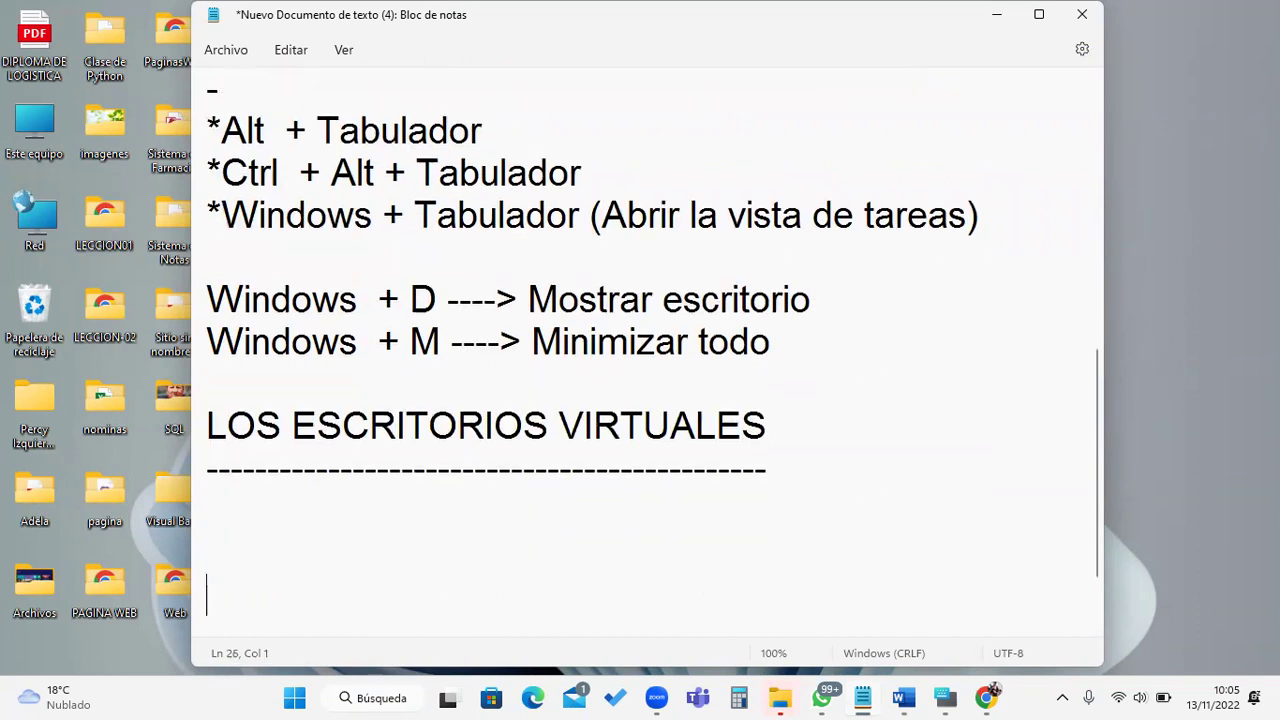
- Write "Permite organizar" directly below the dashed line, correcting the misspelled first word
key("Up")
key("Up")
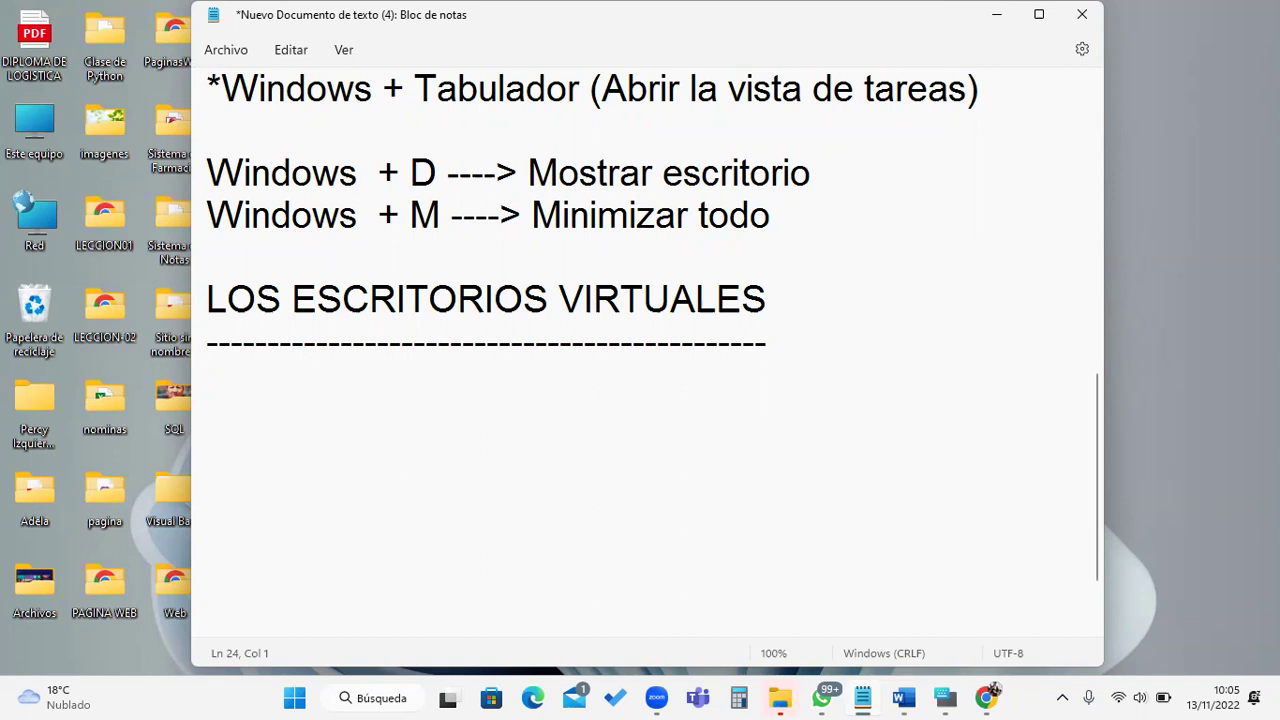
left_click(632, 420)
left_click(624, 378)
type("Permiote org")
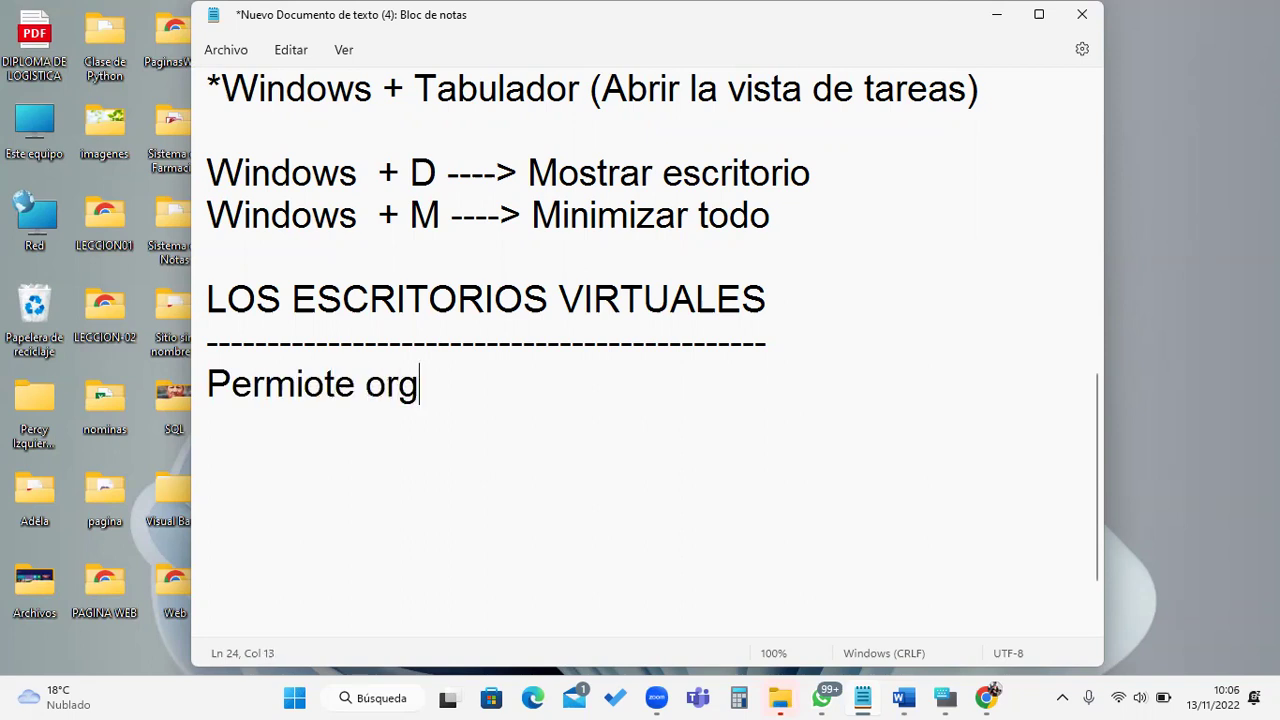
type("anizar")
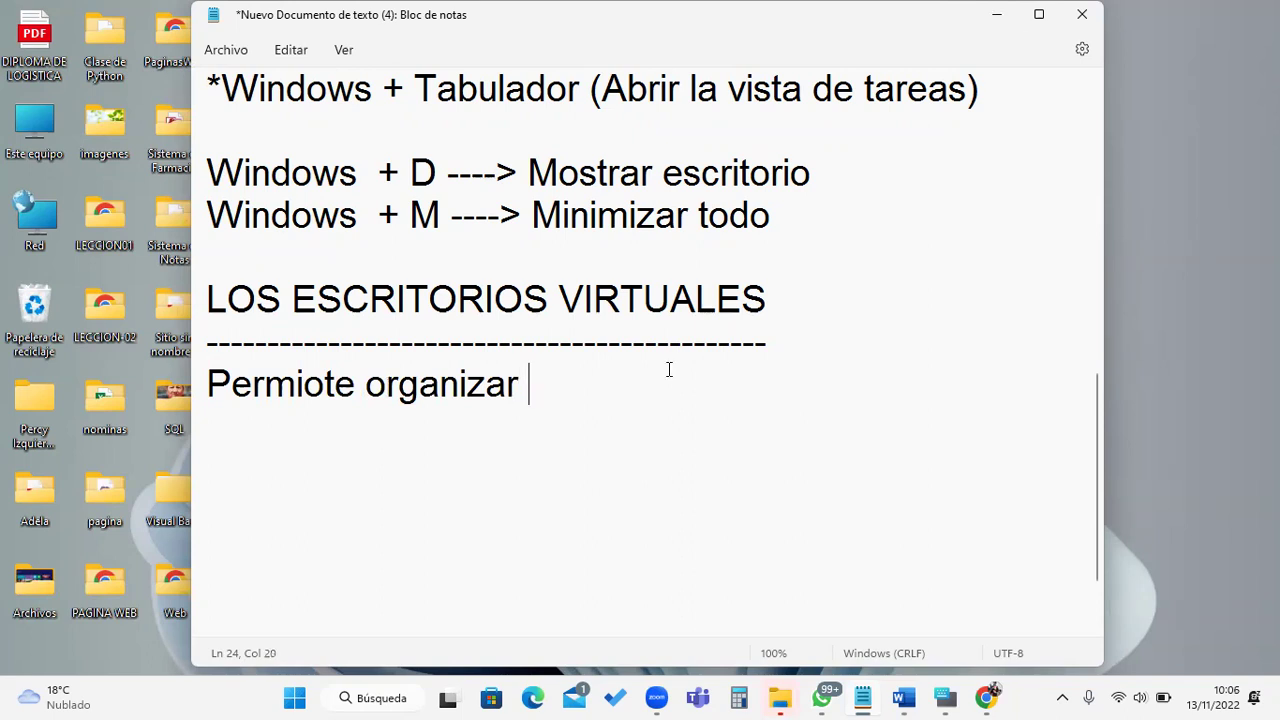
left_click(304, 386)
key("Right")
key("BackSpace")
left_click(596, 383)
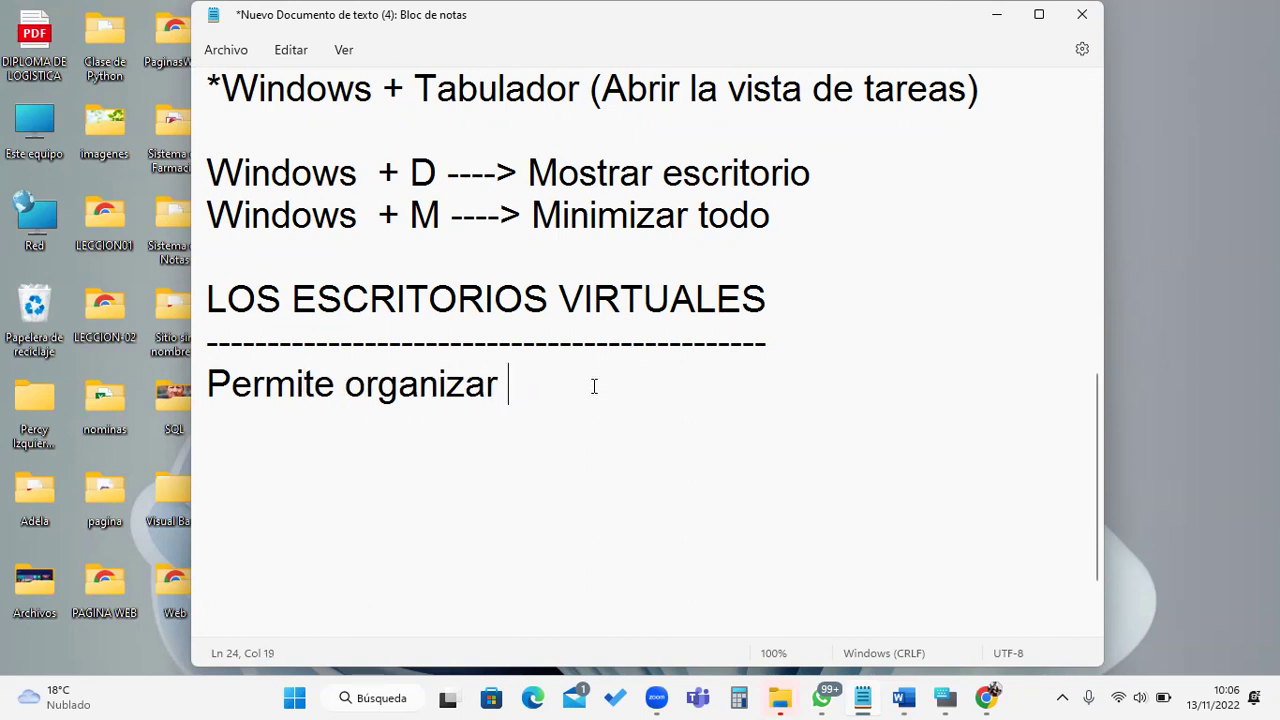
- Complete the sentence with "ventanas y programas usando escritorios."
type("ventanas")
type(",")
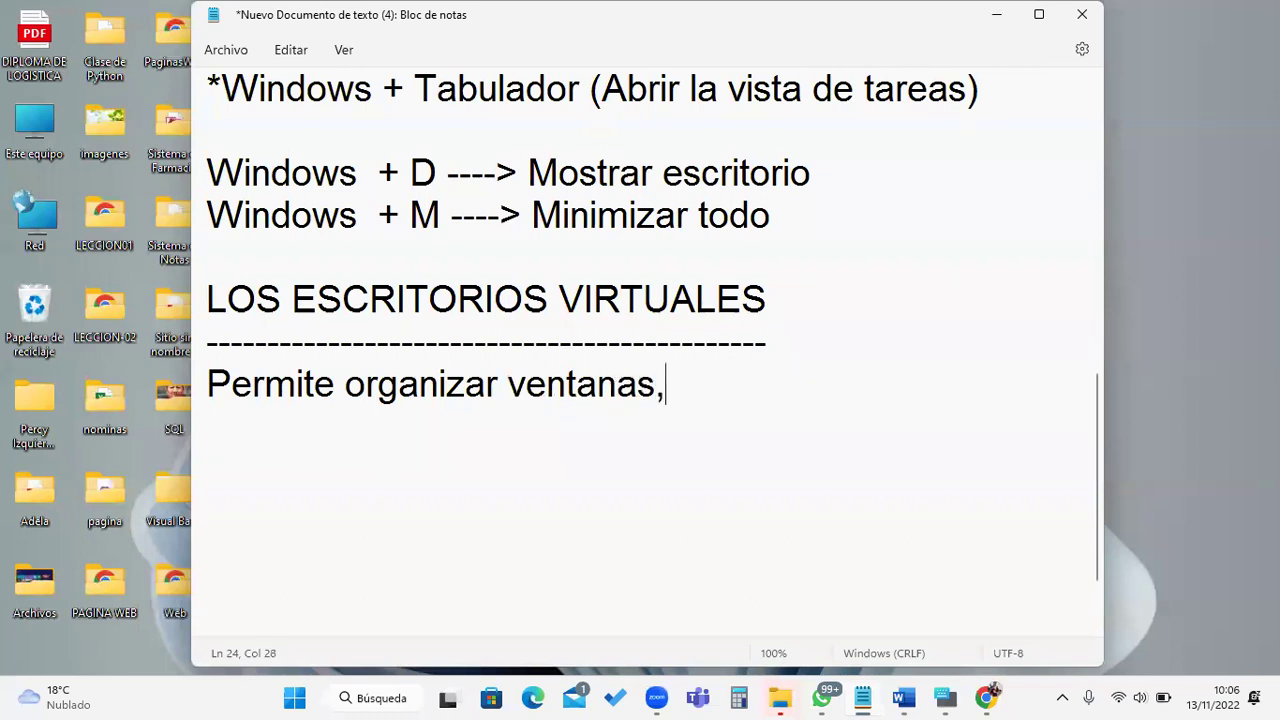
key("BackSpace")
type("y pro")
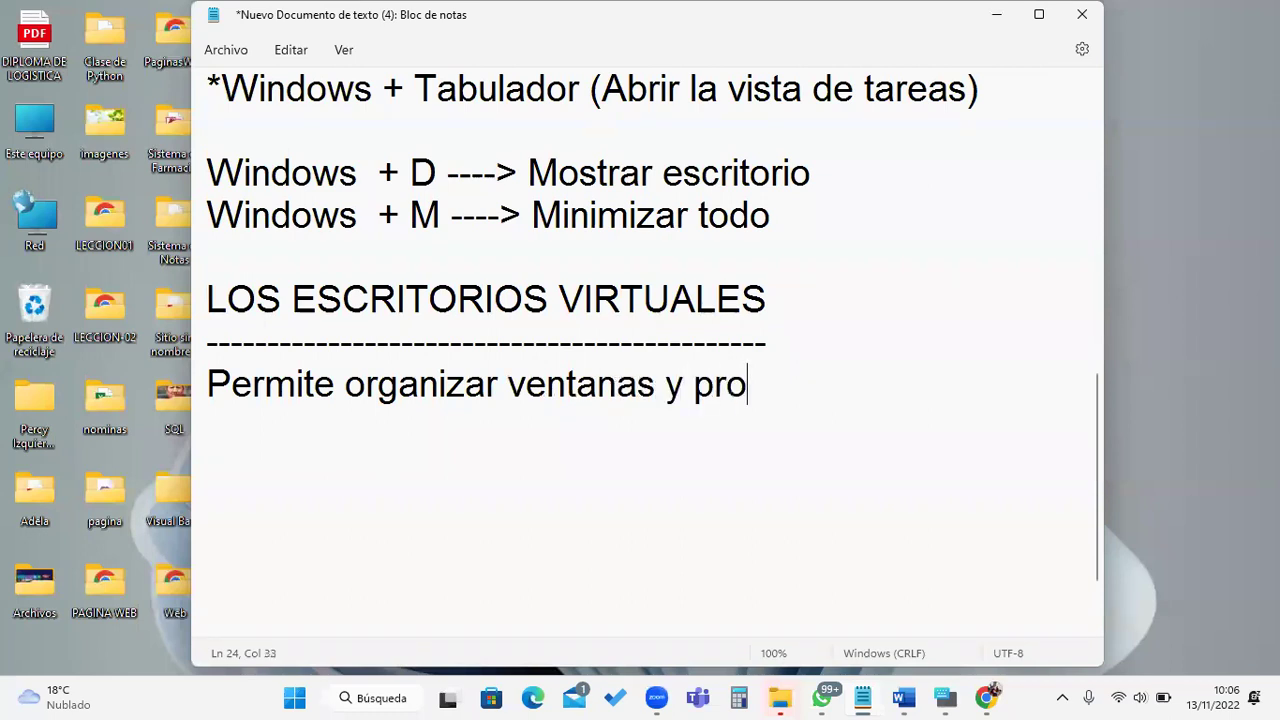
type("gramas u")
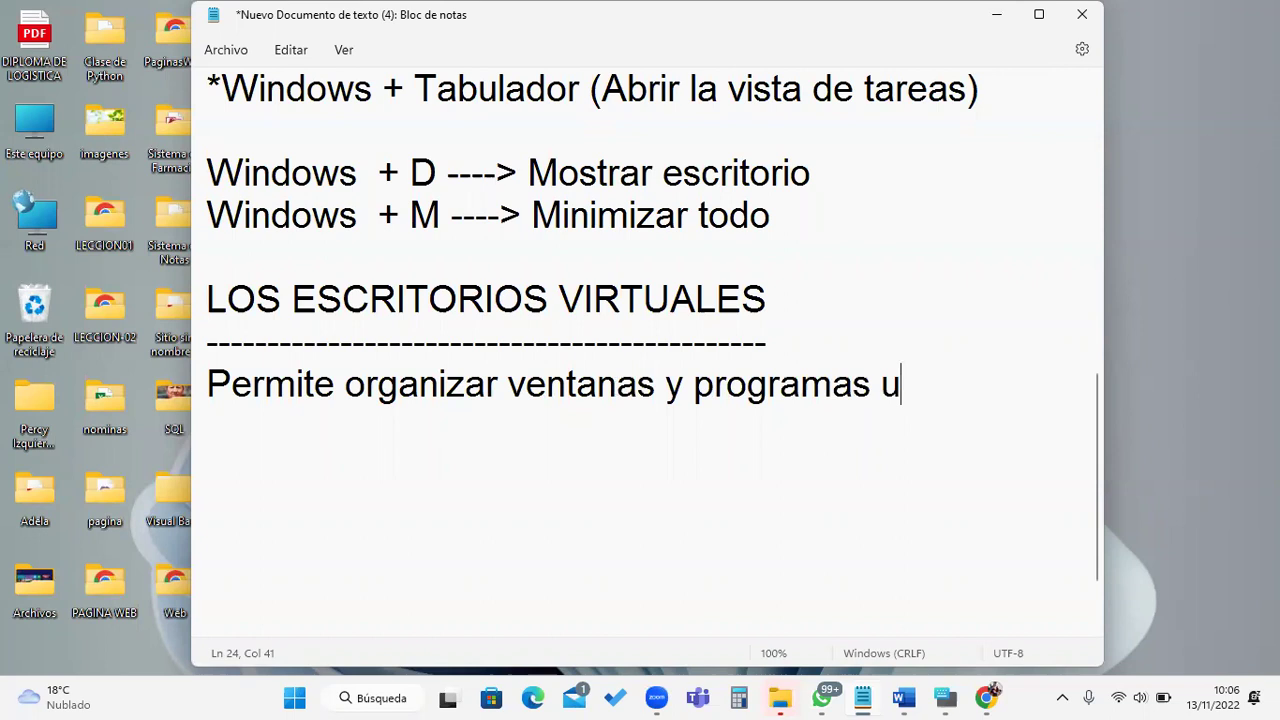
type("sando escritorios.")
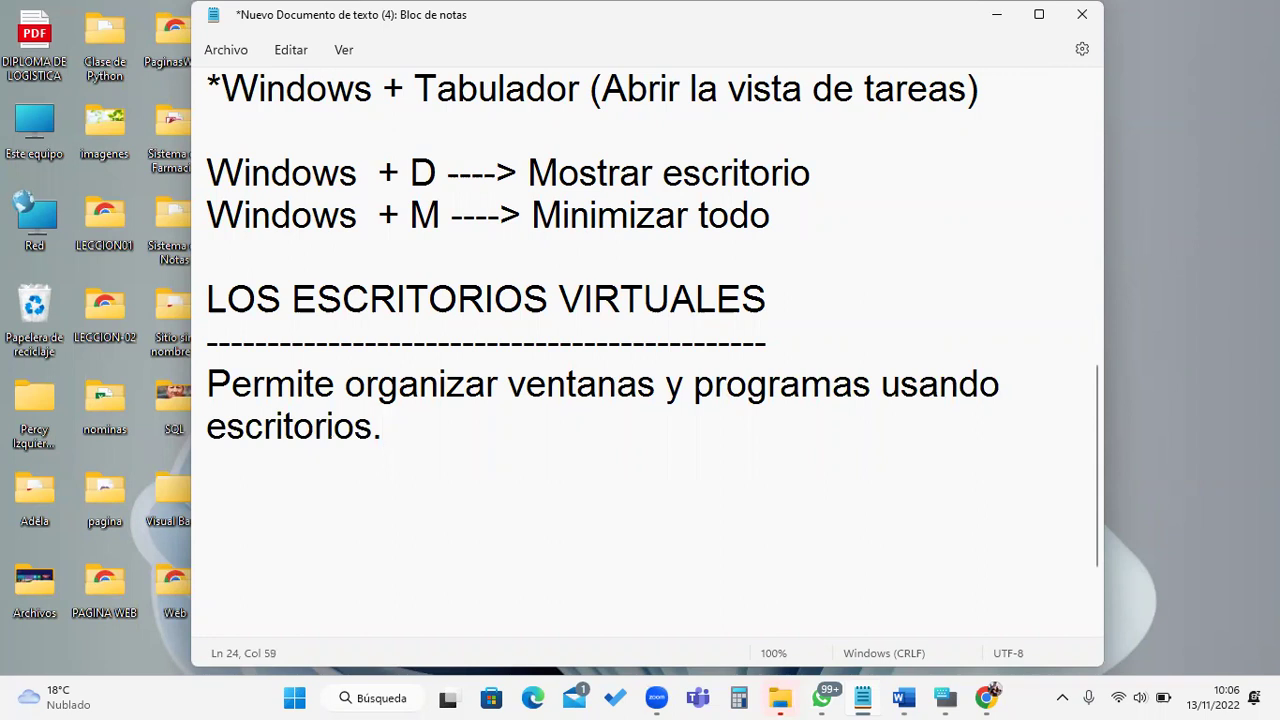
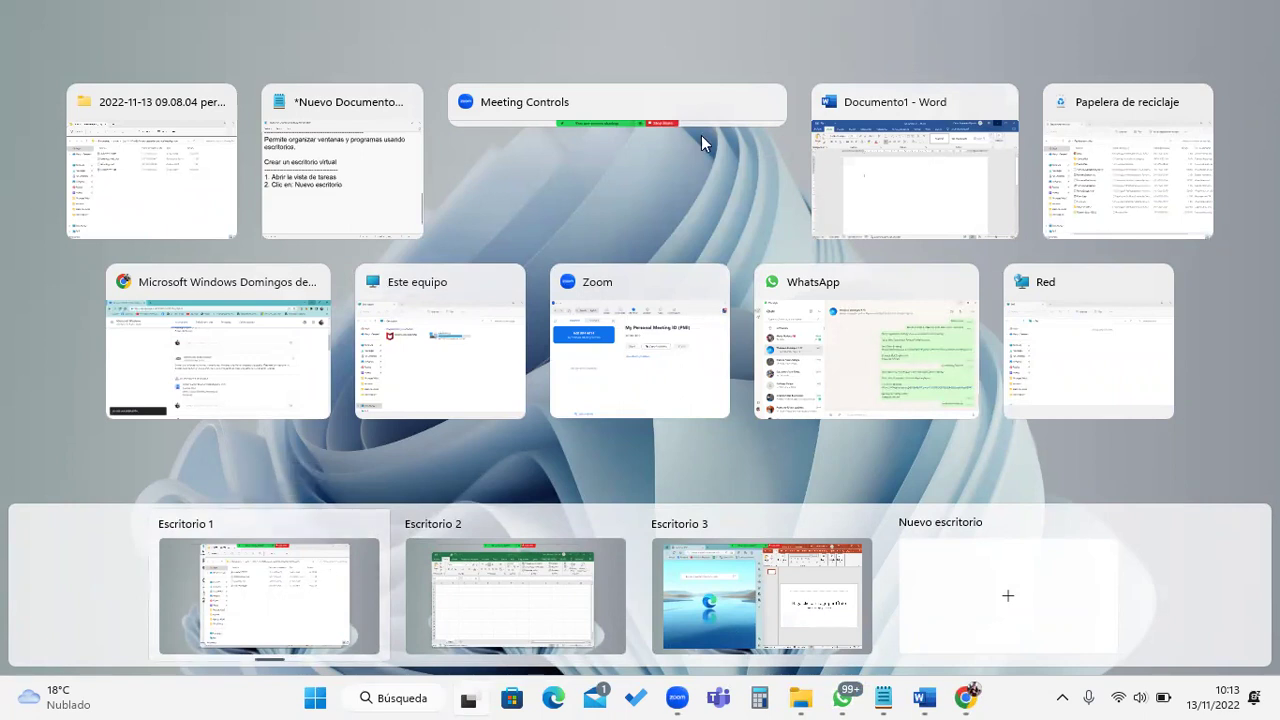
- In Task View, move the Word window from Escritorio 1 to Escritorio 2 and the PowerPoint window from Escritorio 3 to Escritorio 1
left_click_drag(954, 165, 560, 614)
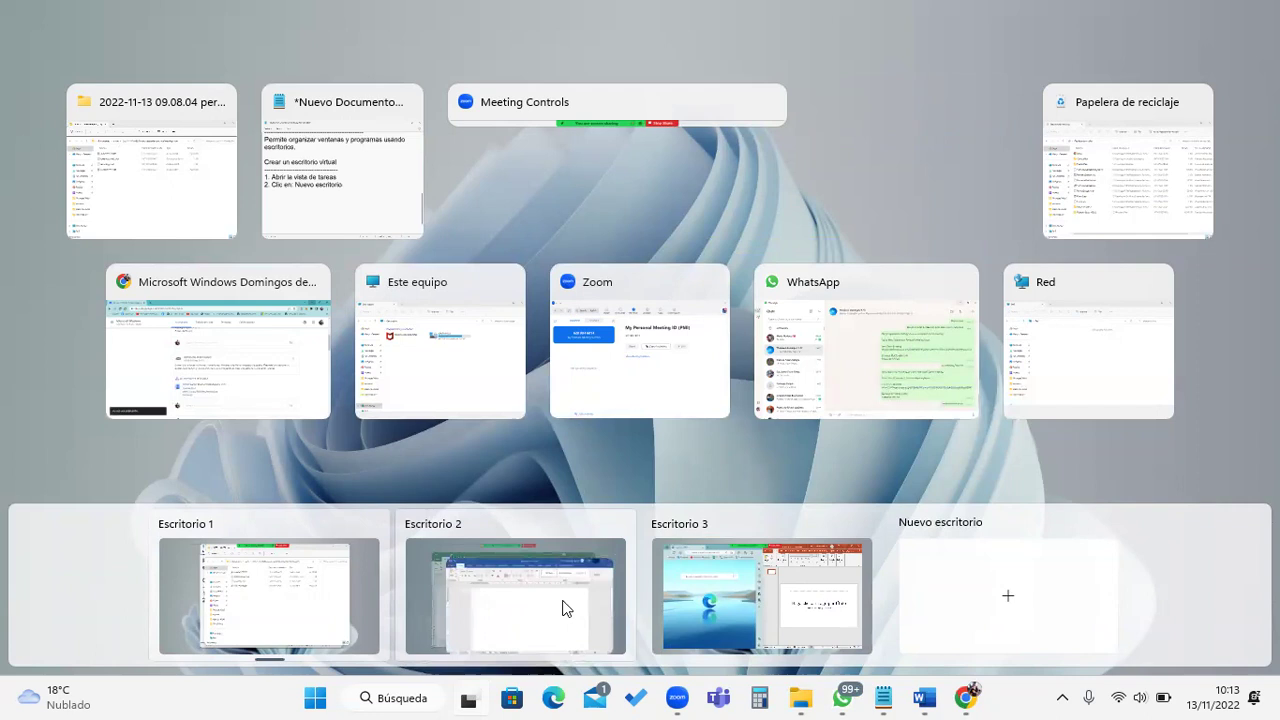
mouse_move(564, 602)
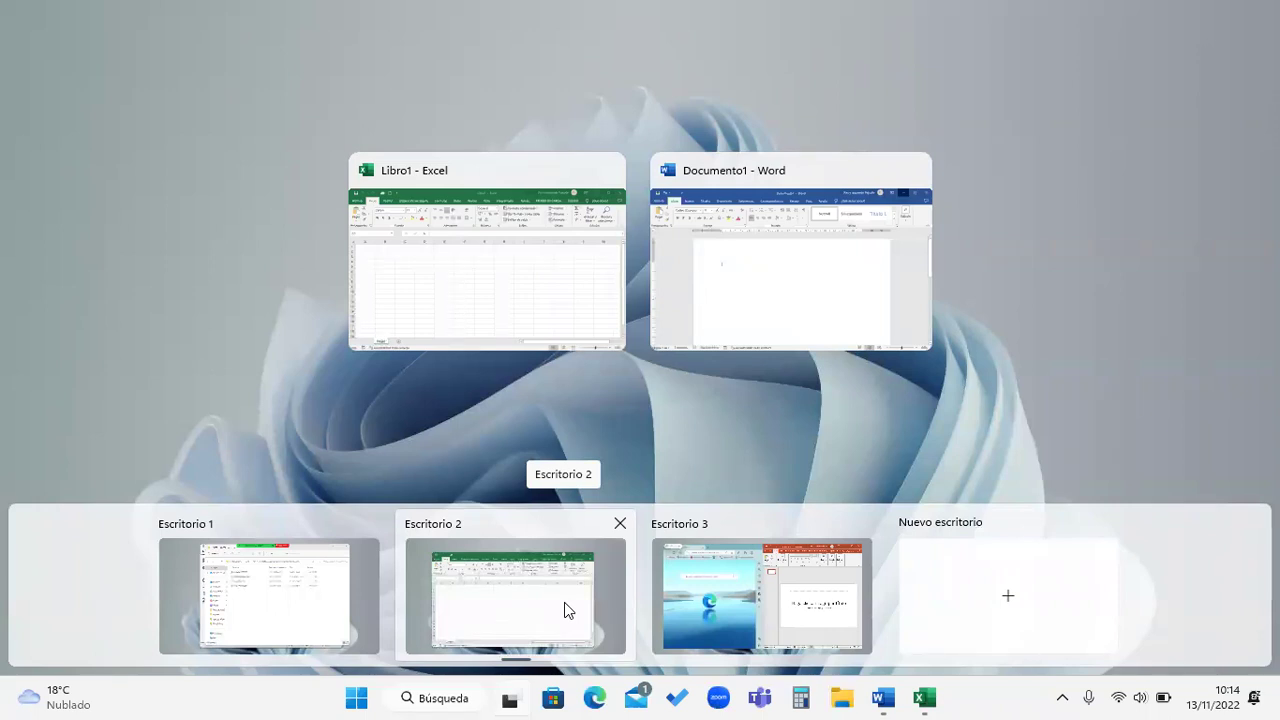
mouse_move(736, 604)
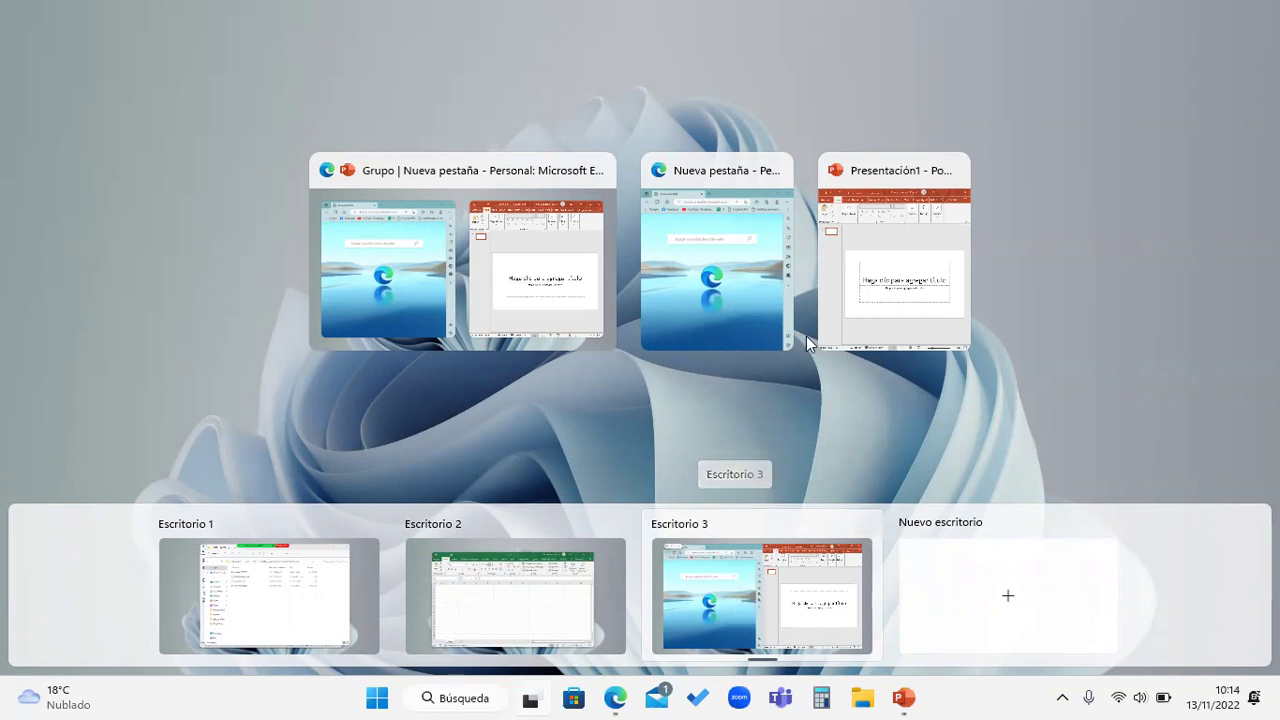
left_click_drag(885, 178, 280, 573)
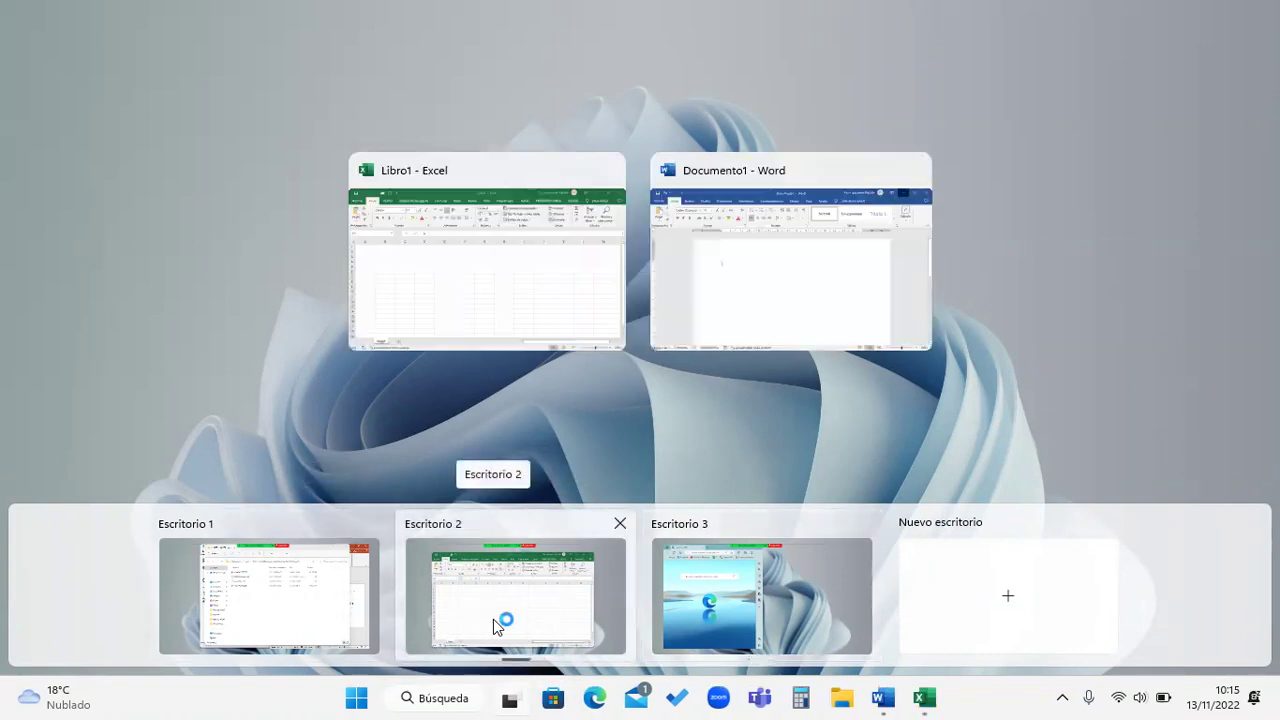
- Move the File Explorer folder window from Escritorio 1 to Escritorio 2 and preview that desktop's windows
mouse_move(357, 612)
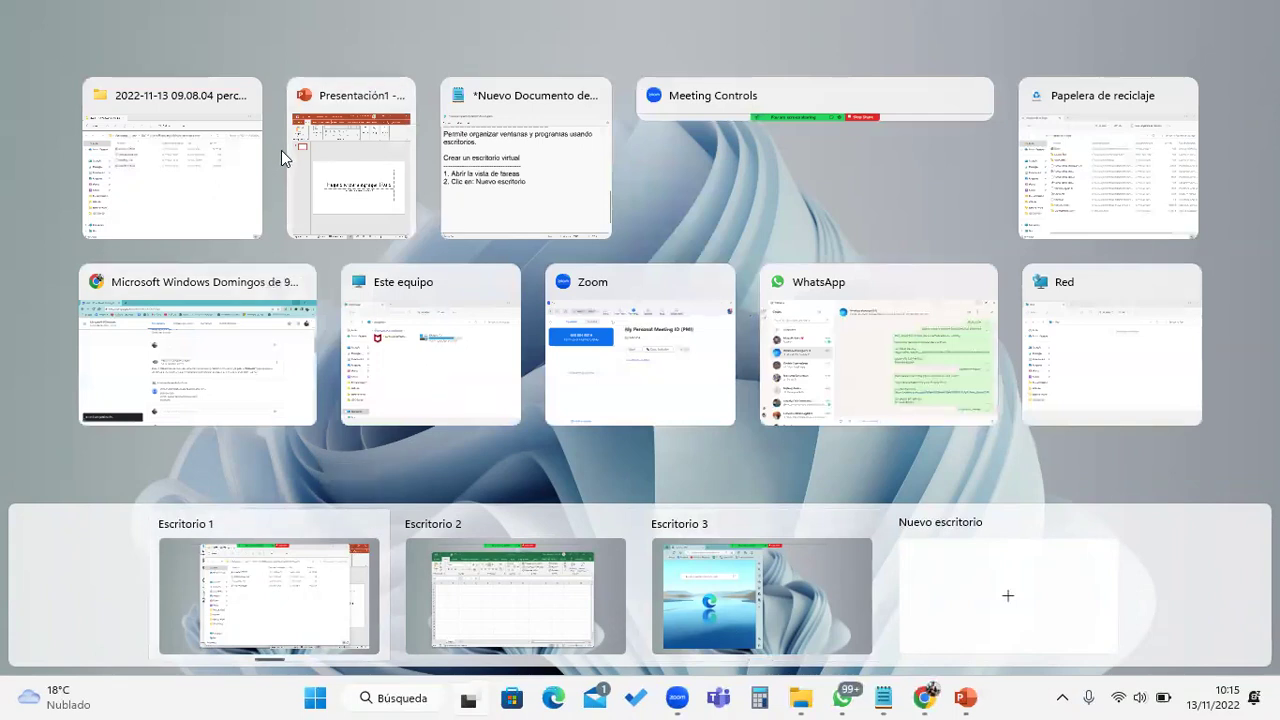
left_click_drag(200, 165, 534, 586)
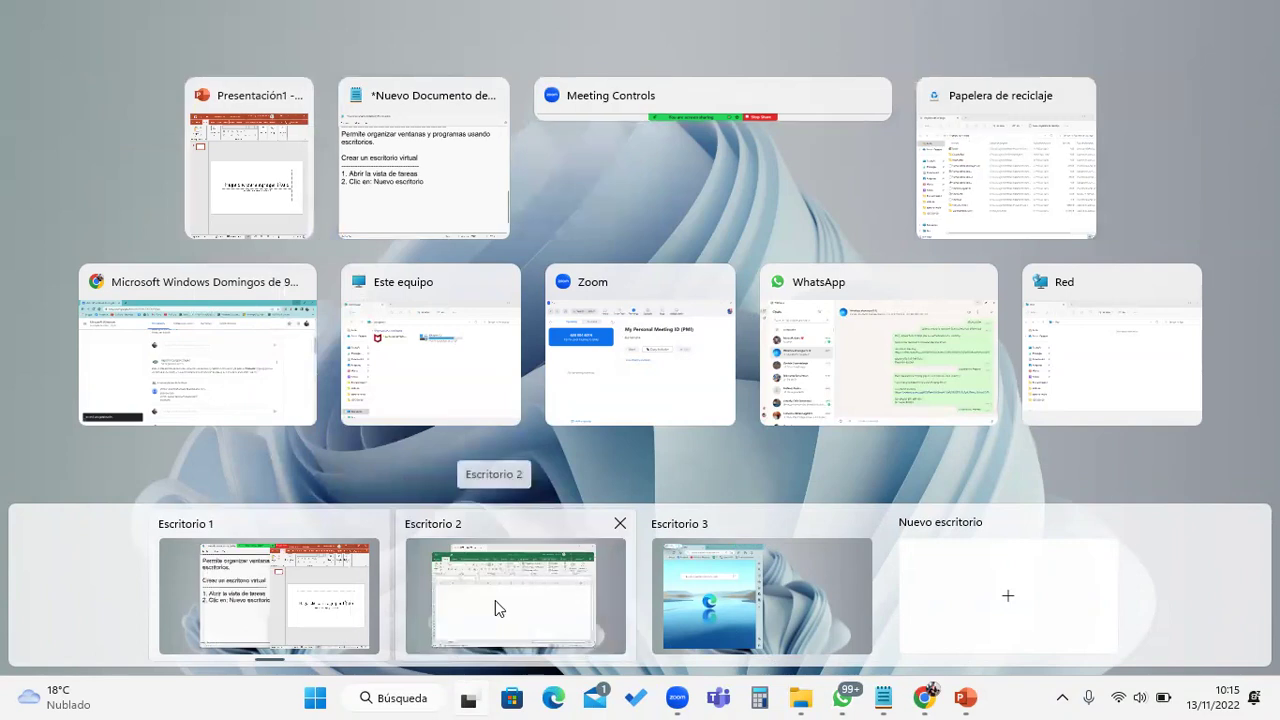
mouse_move(495, 600)
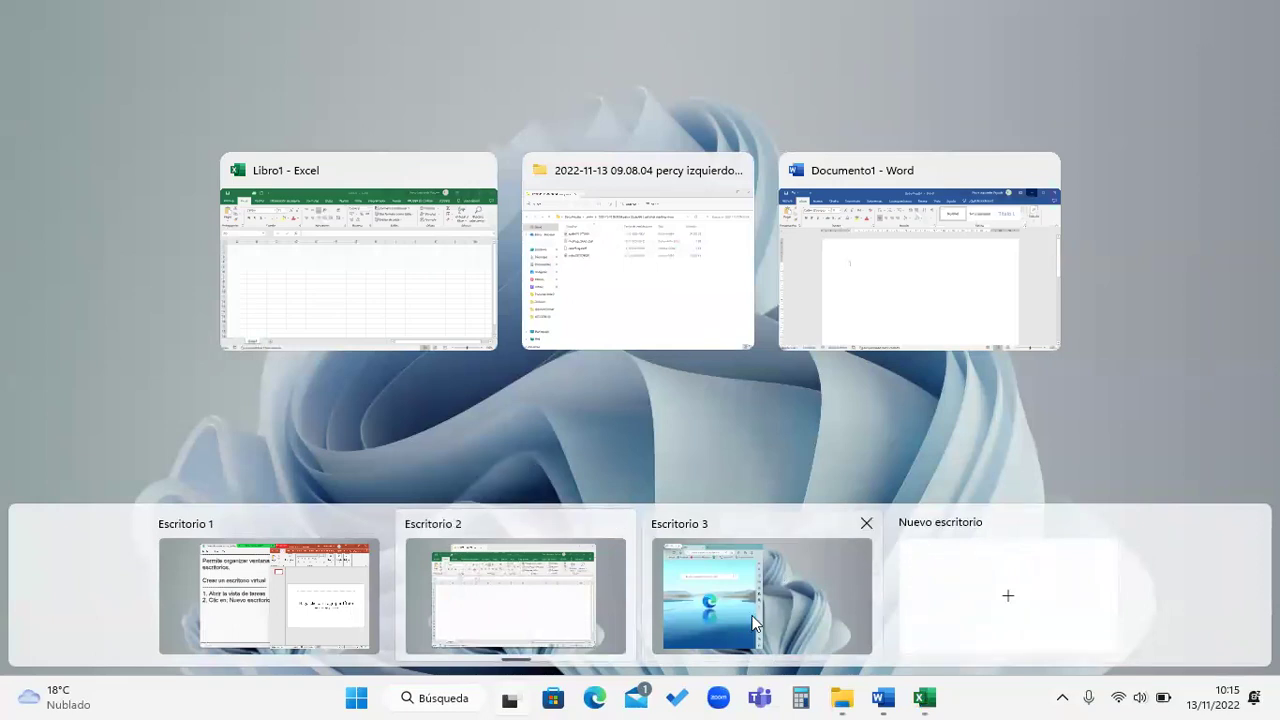
- Close the virtual desktops Escritorio 3 and Escritorio 2, and leave Task View
mouse_move(755, 622)
mouse_move(767, 587)
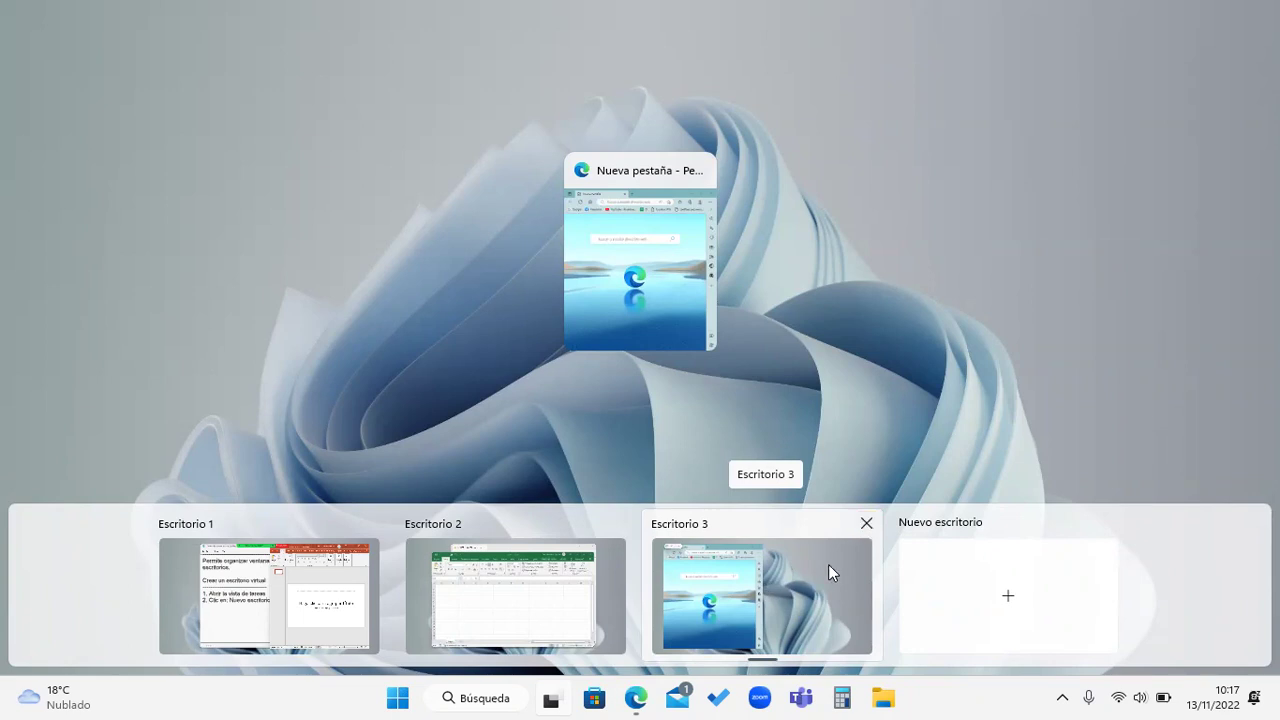
left_click(866, 525)
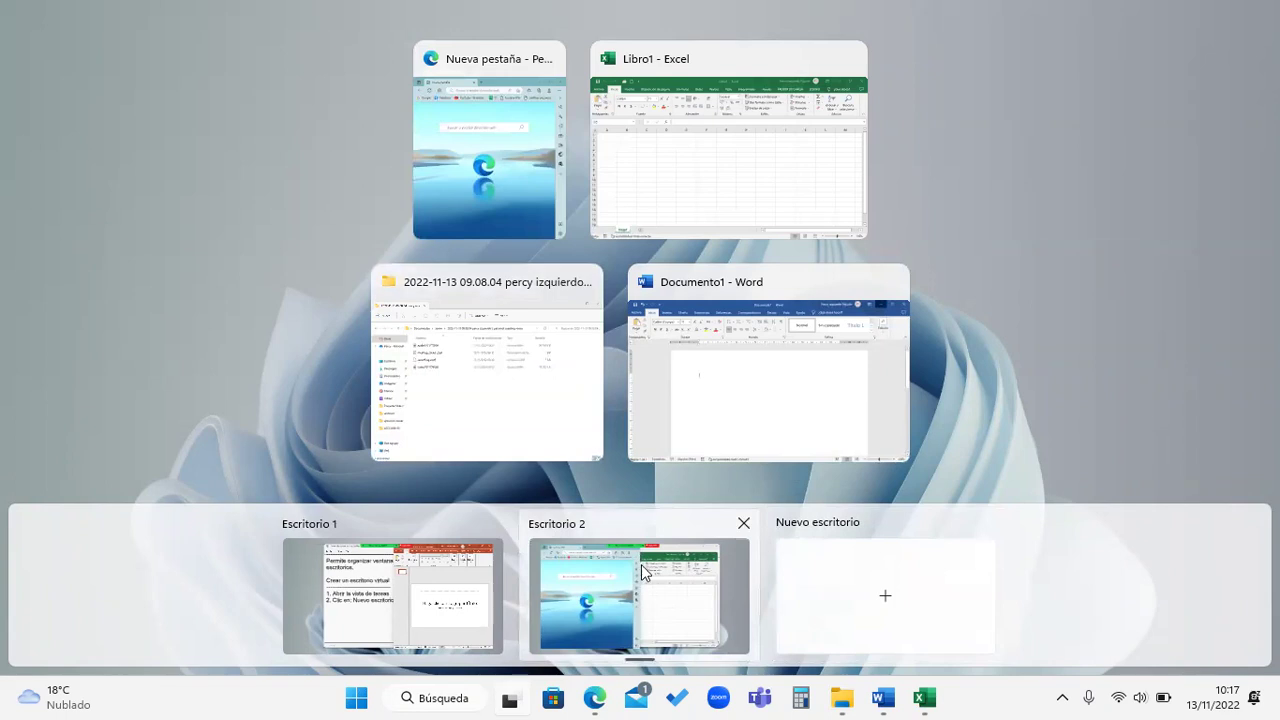
left_click(744, 523)
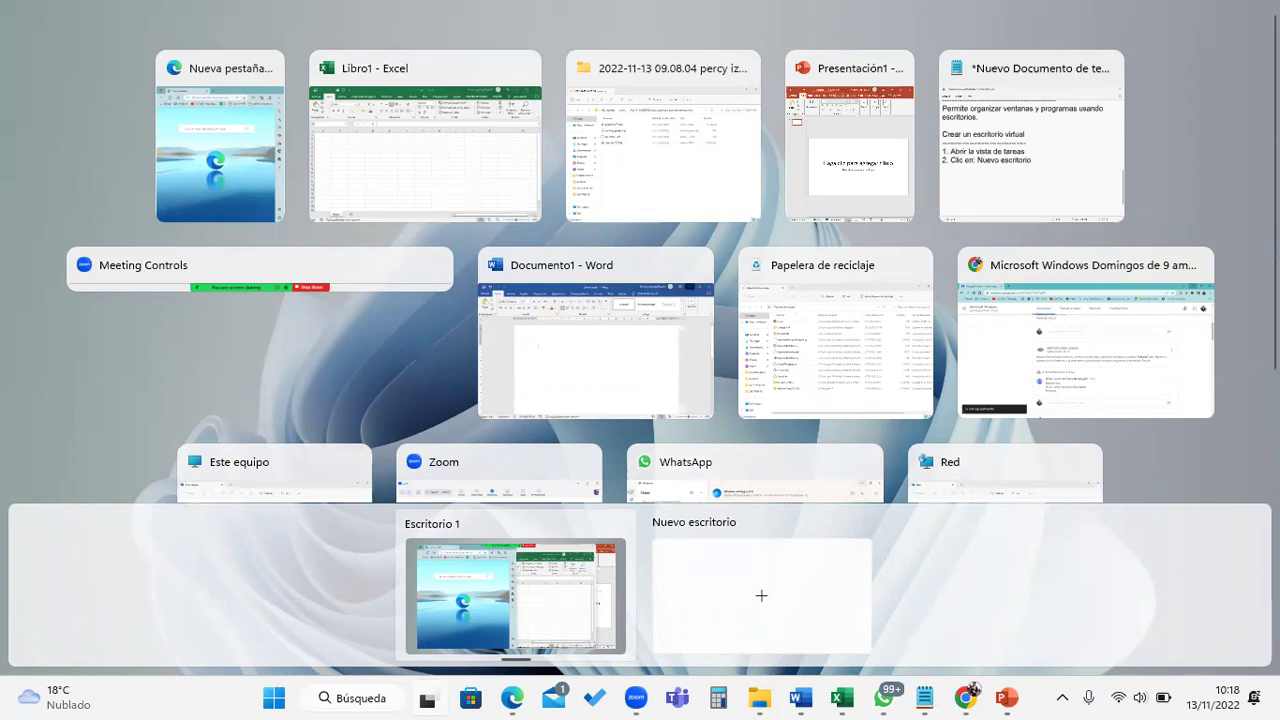
key("Escape")
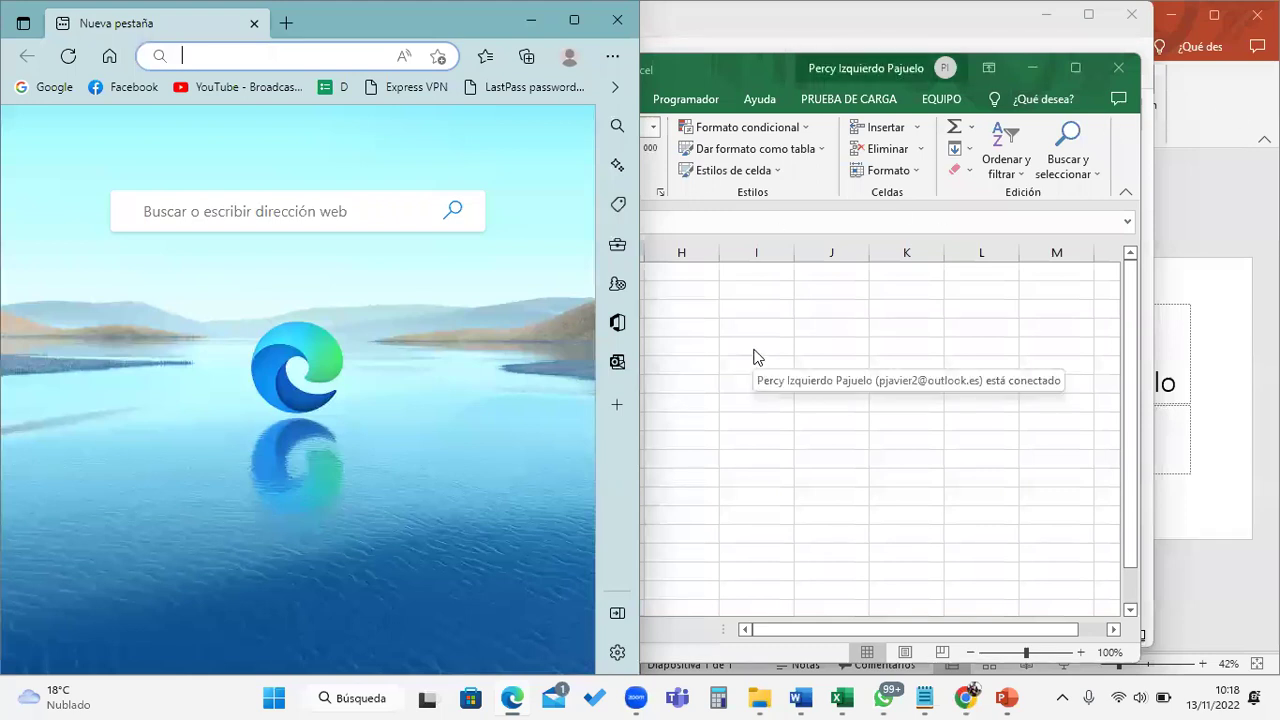
- Clear the desktop, restore Notepad and add the heading "Crear un escritorios con el teclado" at the end, underlined with dashes
key("super+d")
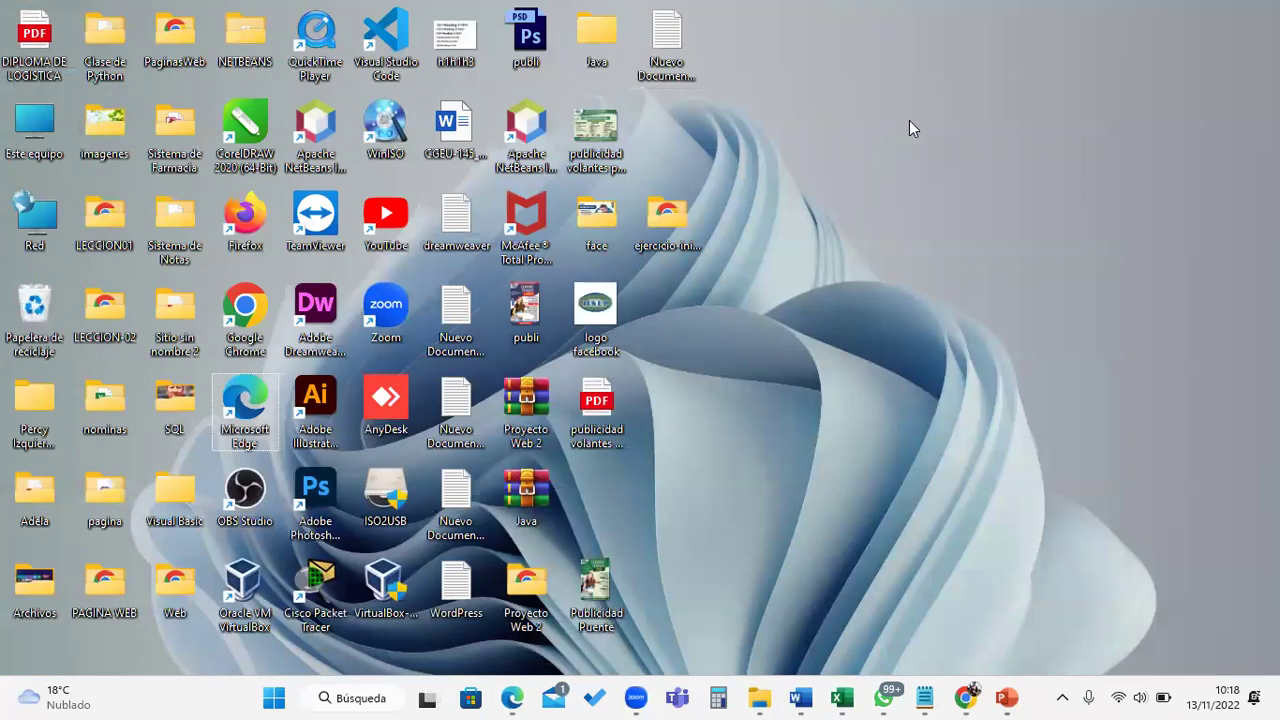
left_click(924, 697)
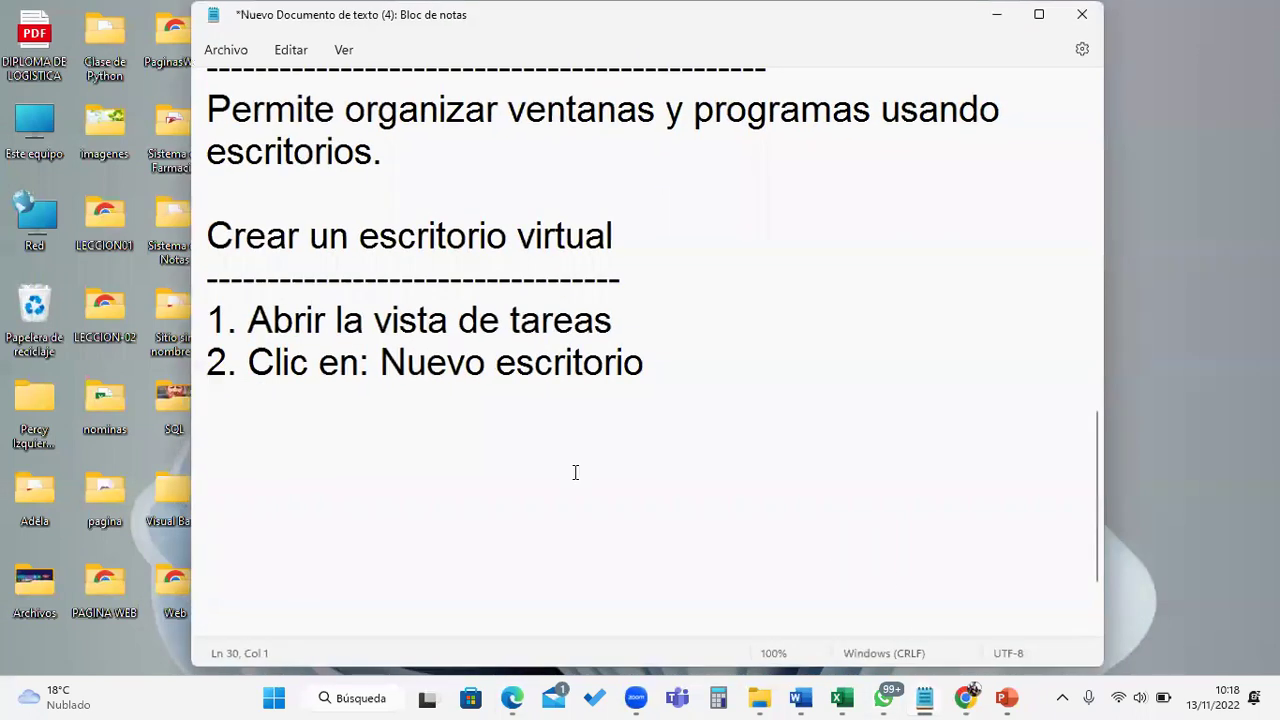
type("Crear un")
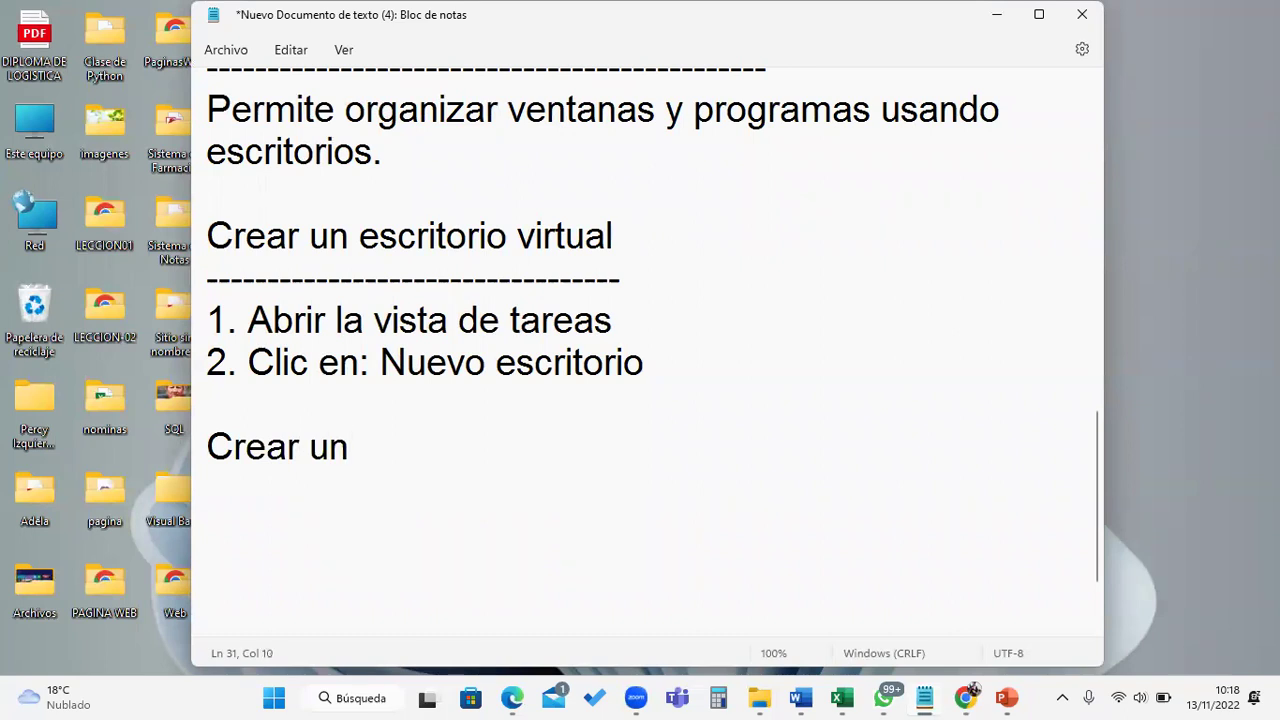
type(" escritor")
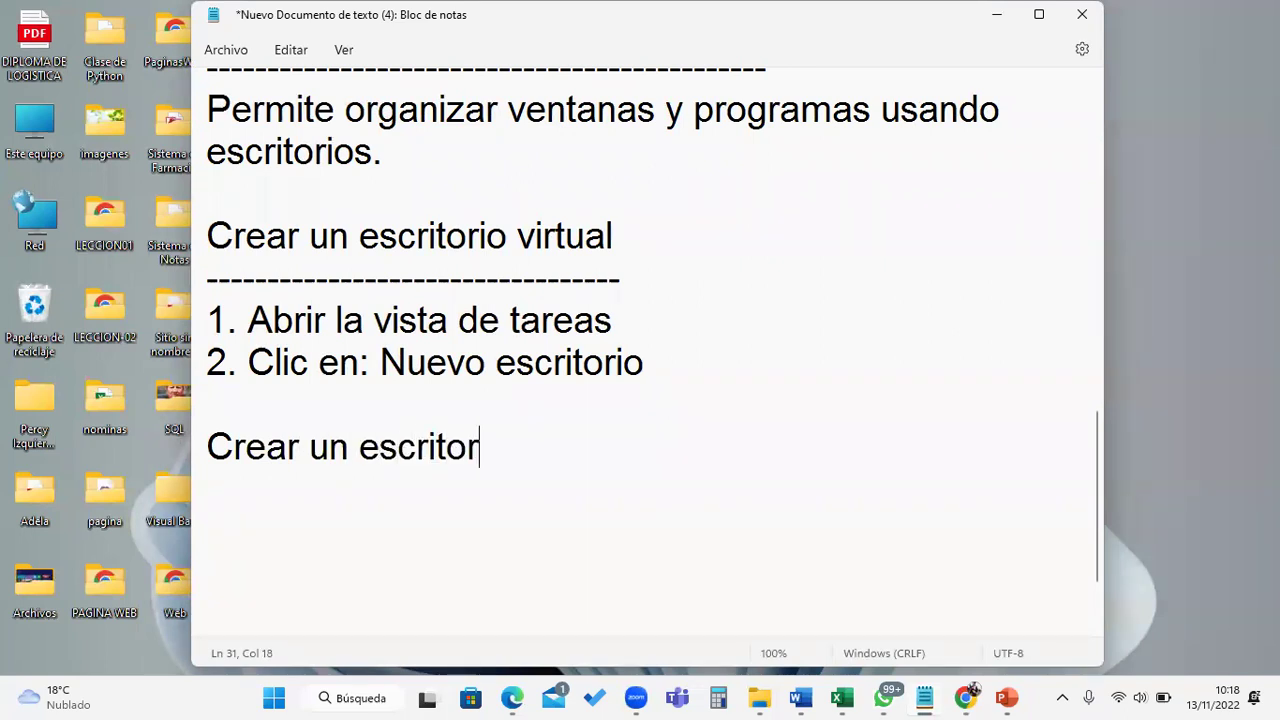
type("ios con el teclado")
key("Return")
type("----------------------------------------------")
key("Return")
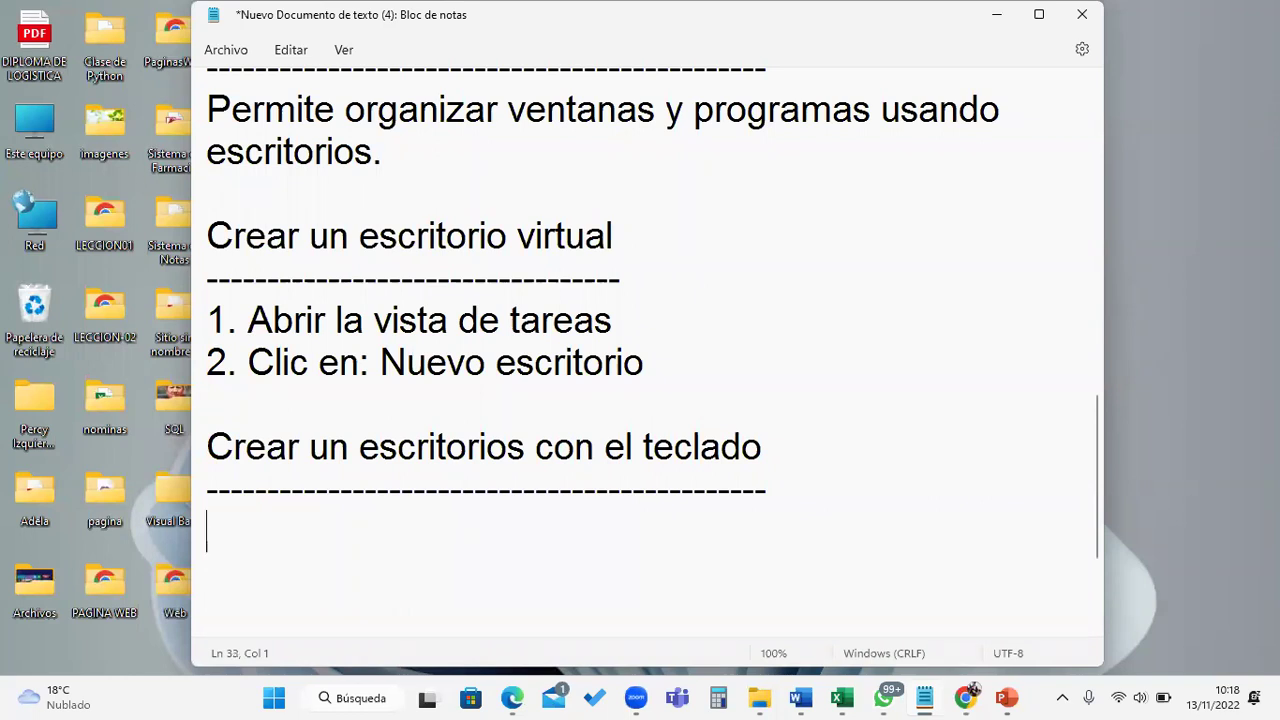
- Create a new virtual desktop with the keyboard, and return to Escritorio 1 through Task View
key("ctrl+super+d")
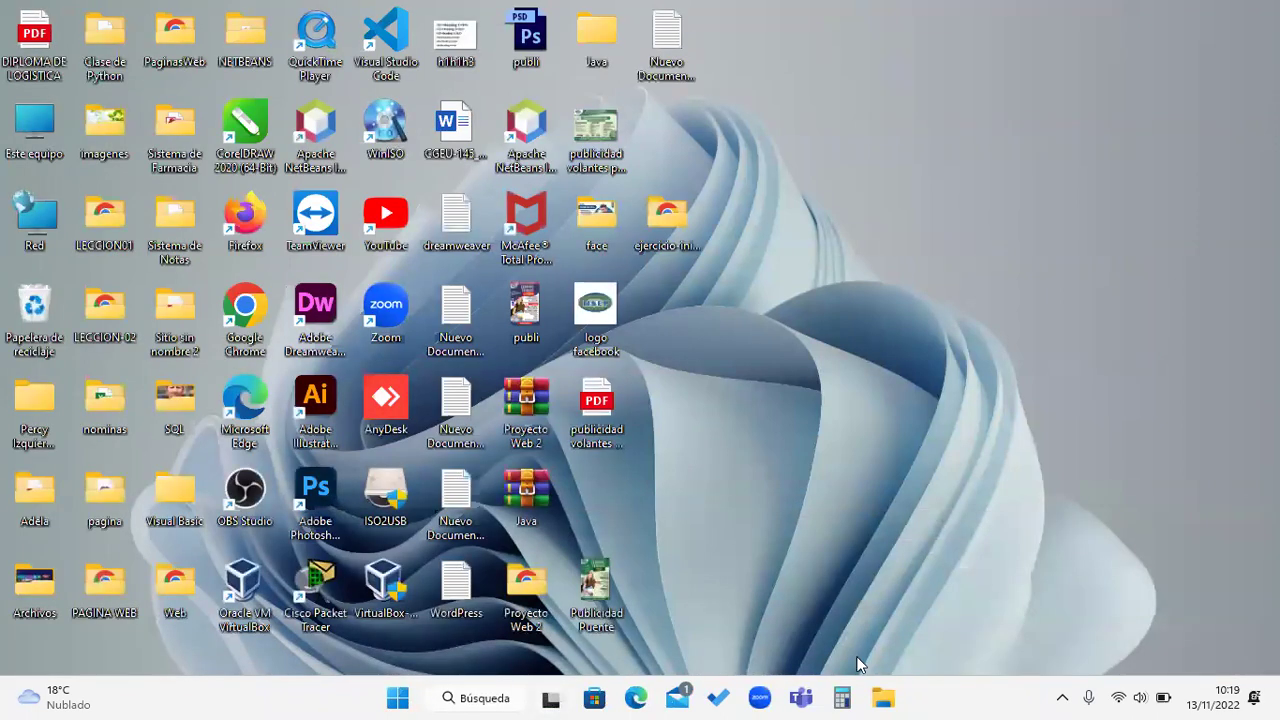
left_click(551, 698)
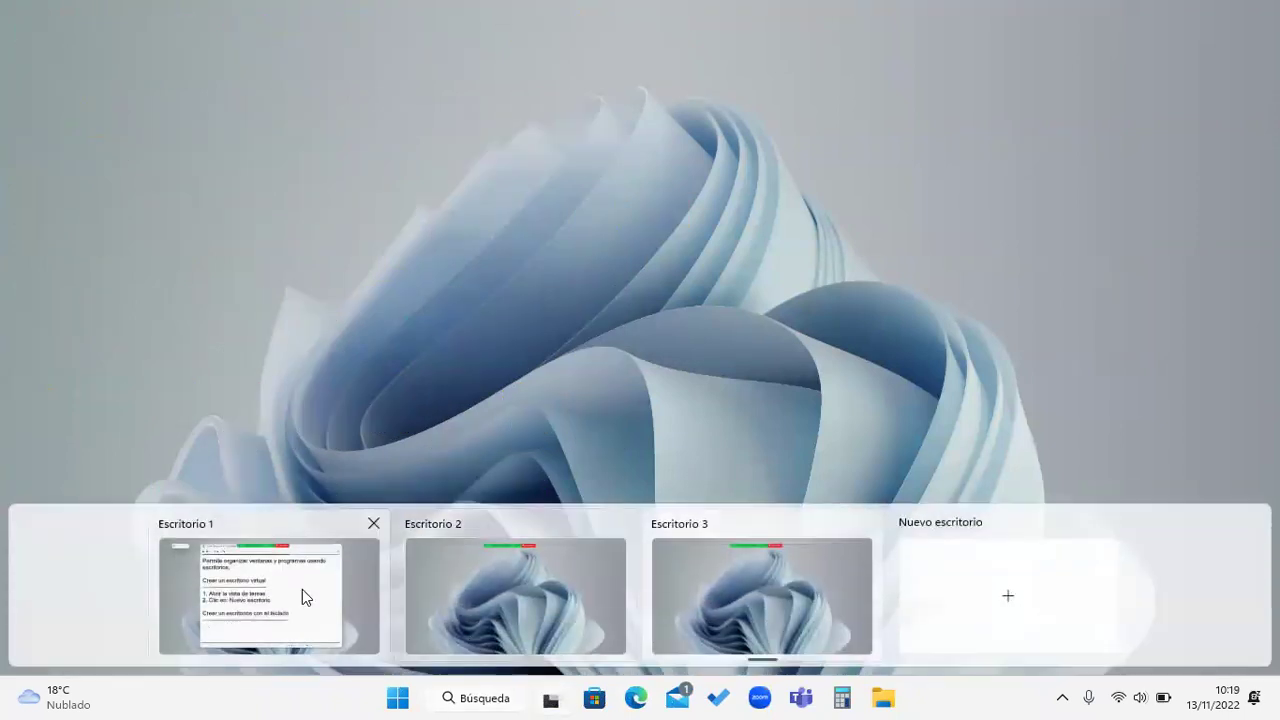
left_click(302, 597)
- Note the shortcut "Ctrl + Windows + D" under the heading about creating desktops with the keyboard
type("Ctrl  + W")
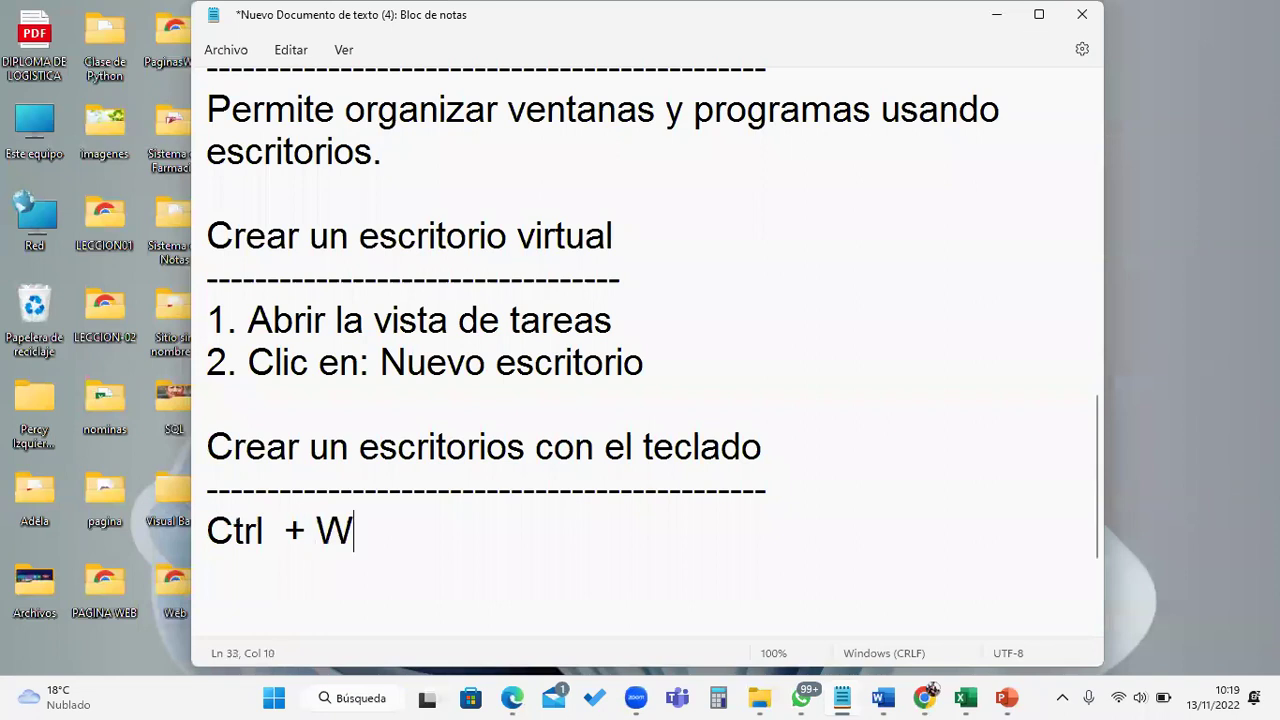
type("indows   + D")
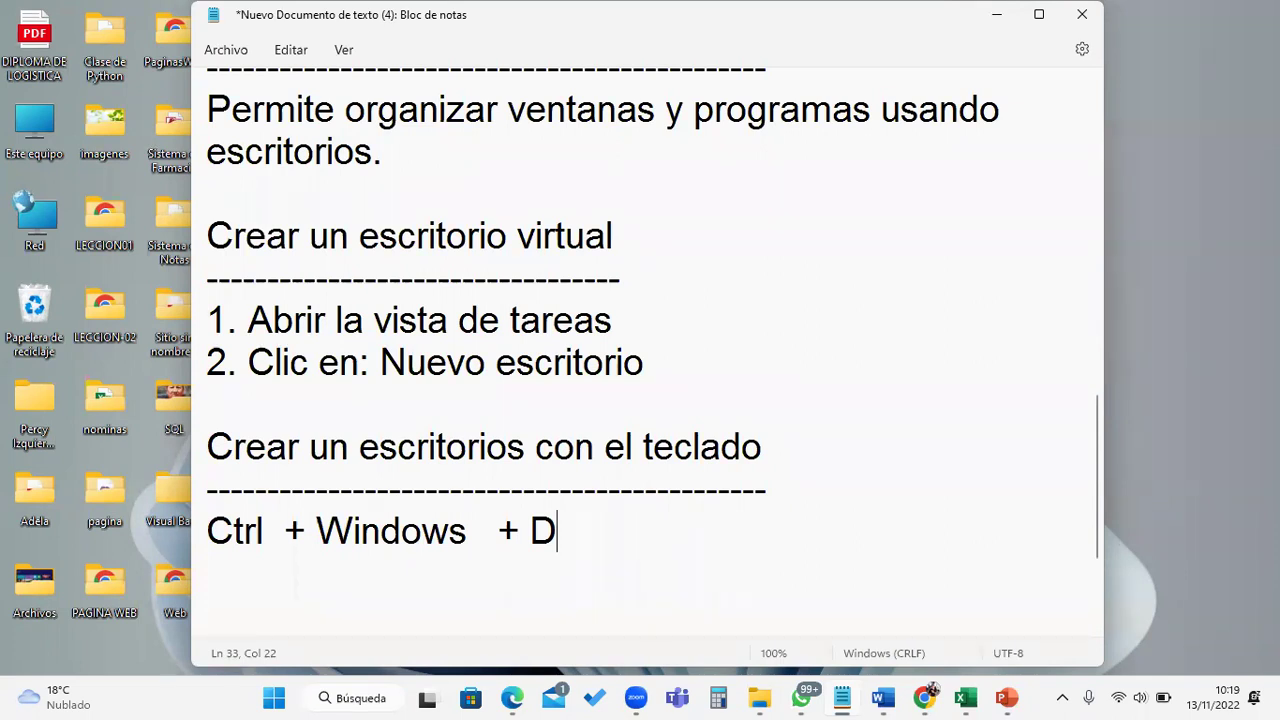
- Create additional virtual desktops with the keyboard, look through them in Task View and return to Escritorio 1
key("ctrl+super+d")
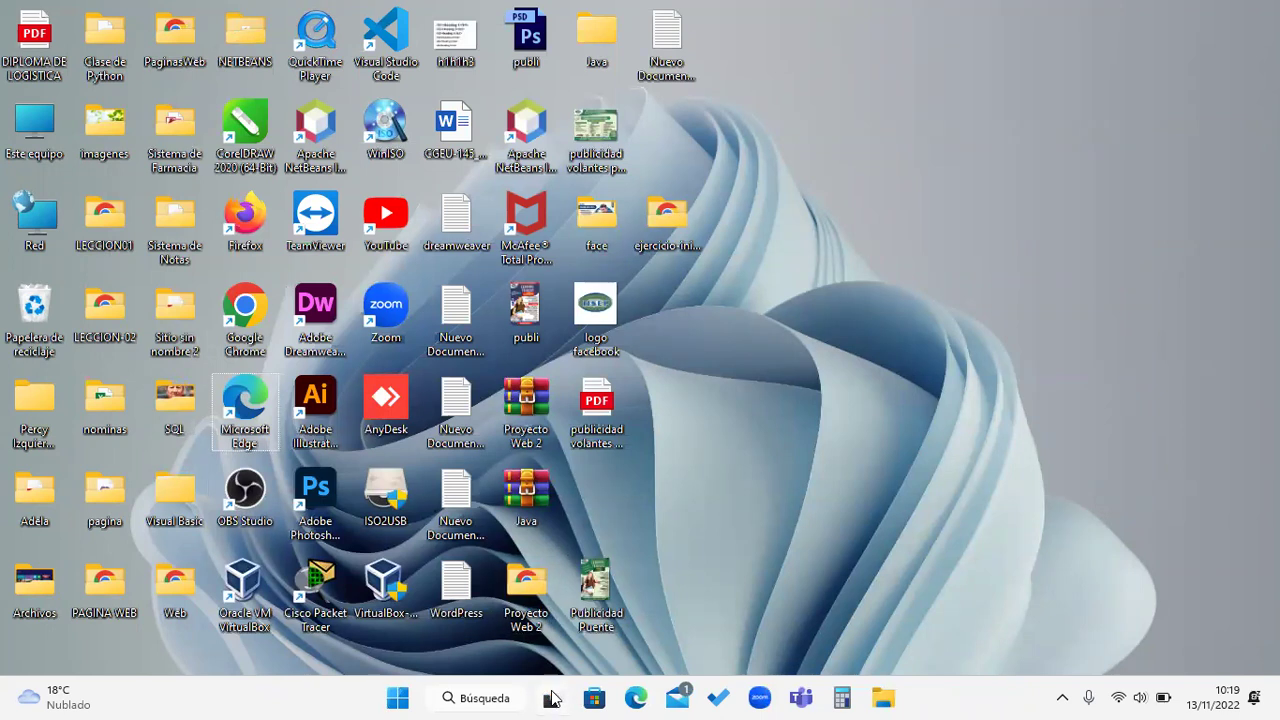
mouse_move(551, 698)
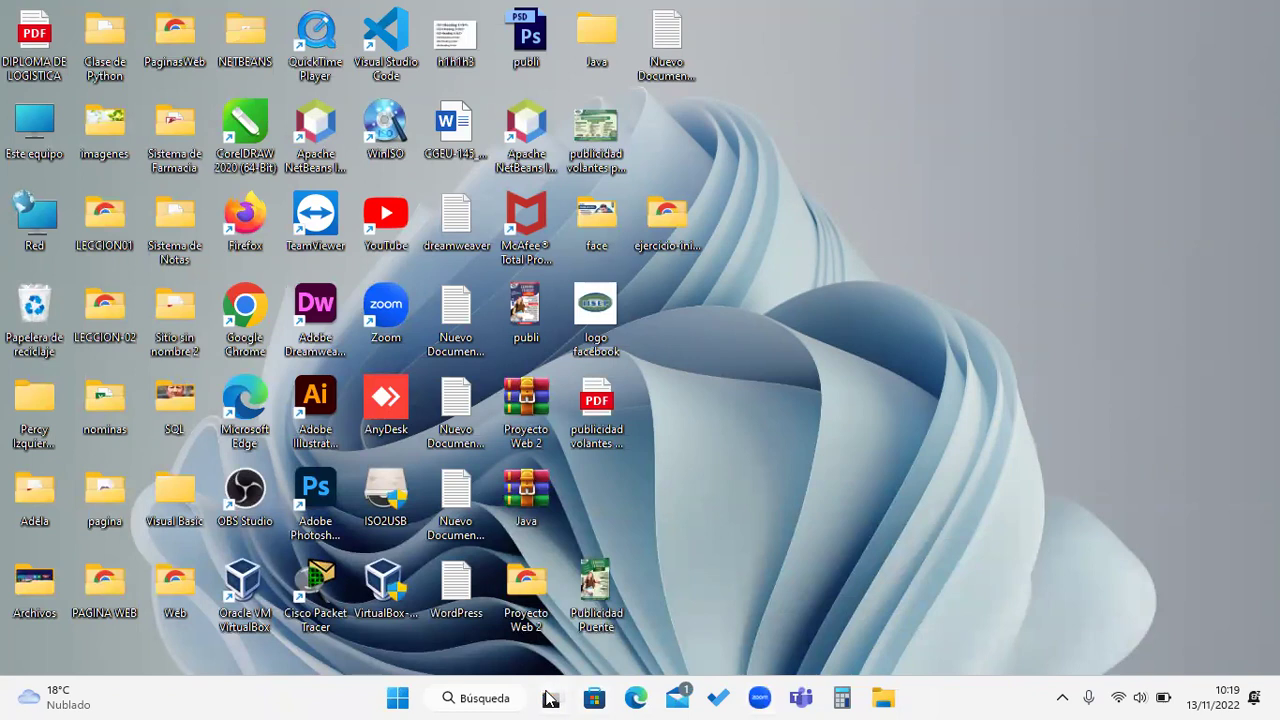
scroll(123, 569, "down", 2)
scroll(220, 607, "up", 4)
scroll(220, 607, "up", 5)
left_click(231, 606)
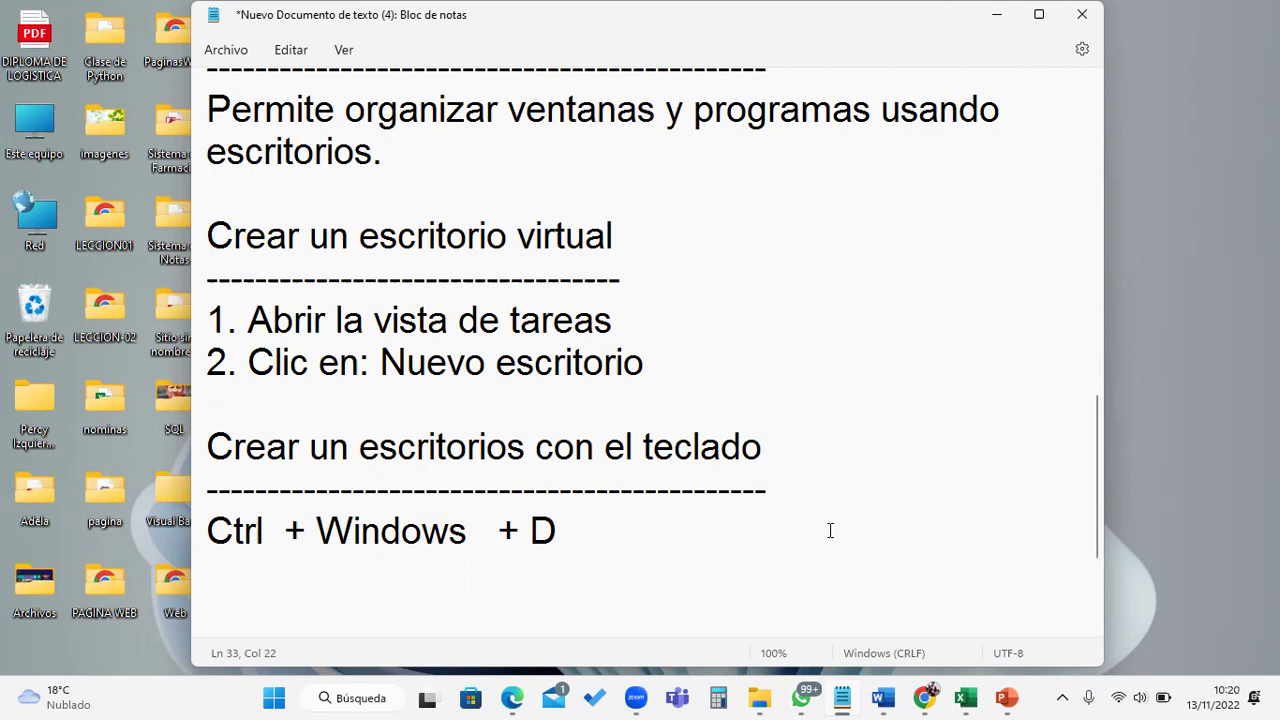
- Add the heading "Ir al siguiente o anterior escritorio" at the end of the notes, underlined with dashes
scroll(500, 491, "down", 2)
left_click(414, 365)
key("Return")
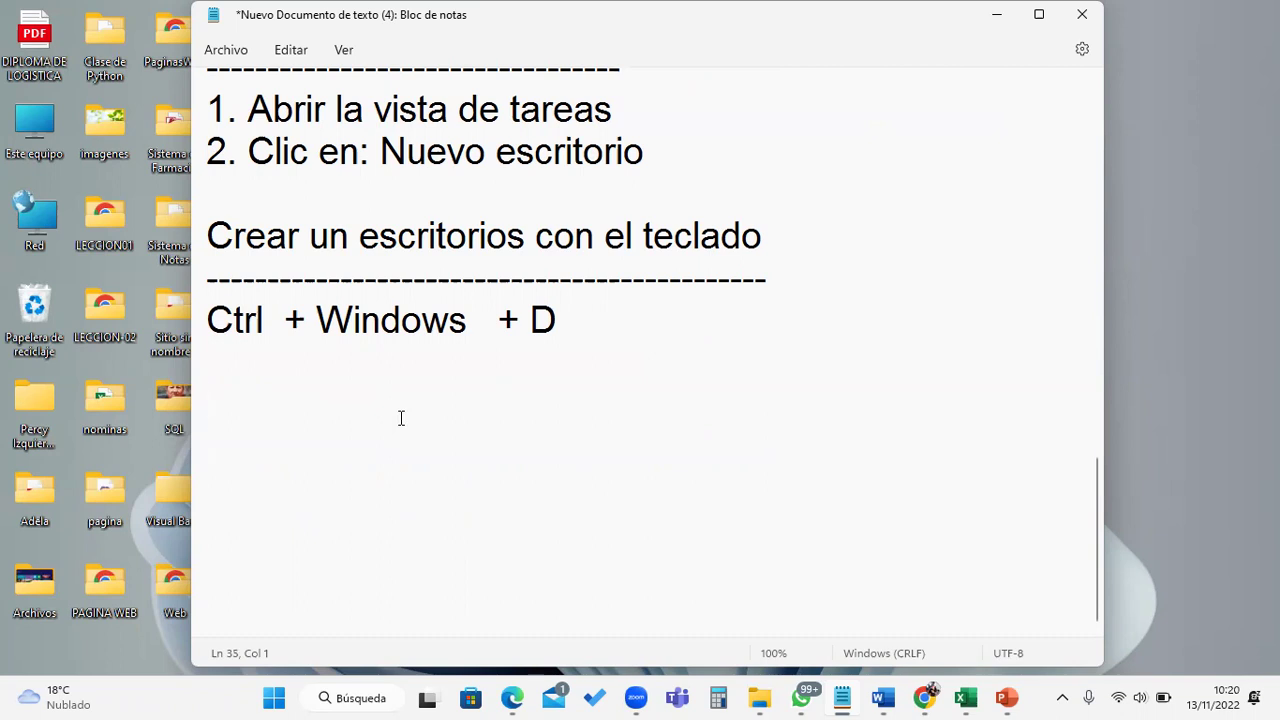
type("Ir al si")
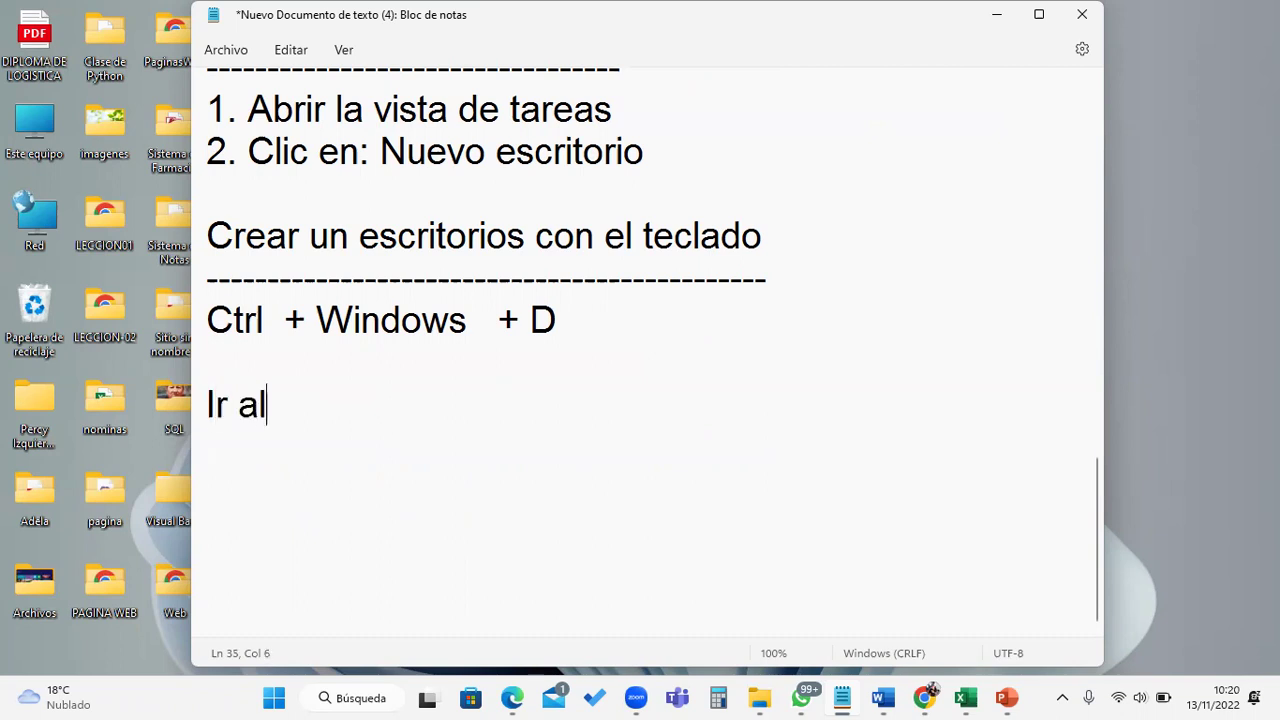
type("ent")
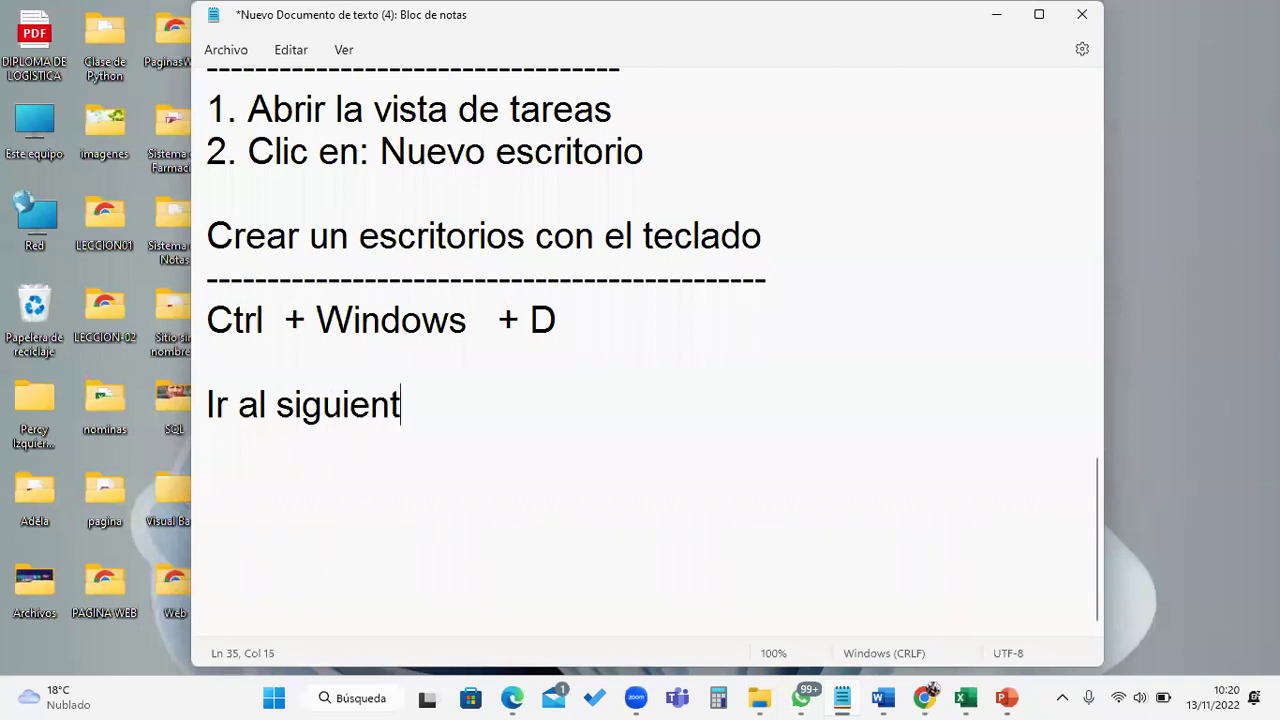
type("e o anter")
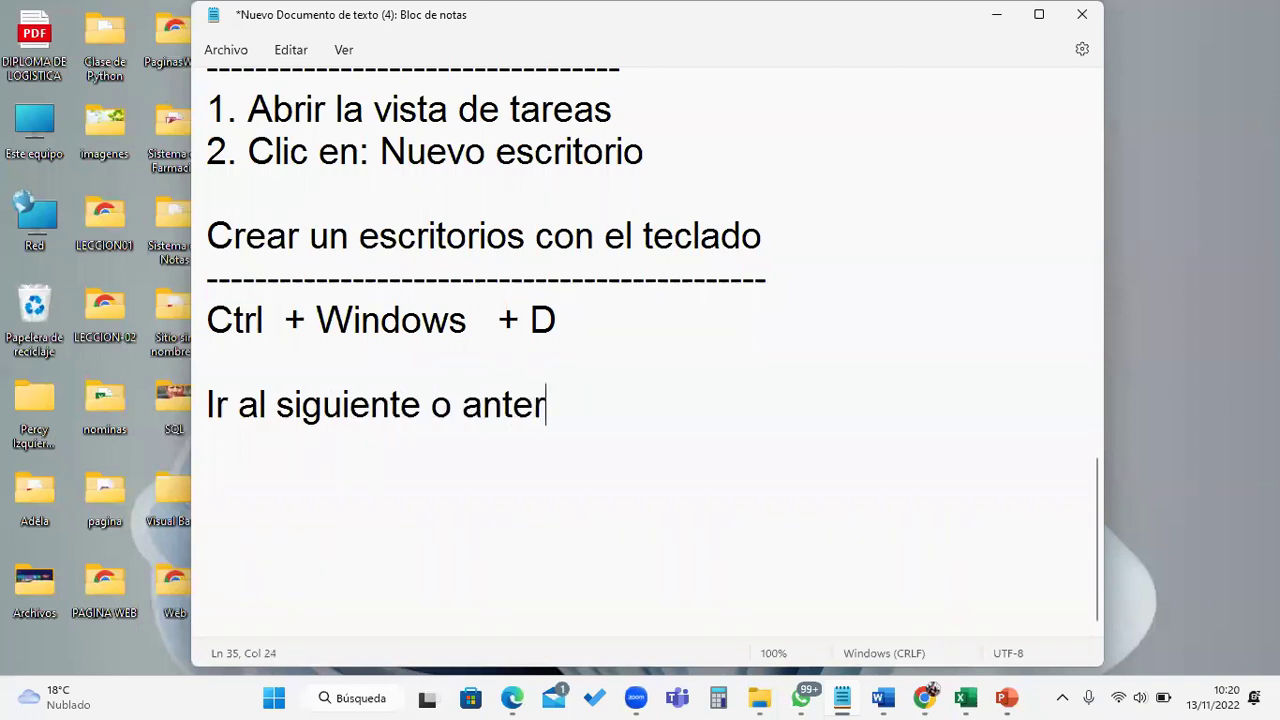
type("ior escritorio")
key("Return")
type("----------------------------------------------")
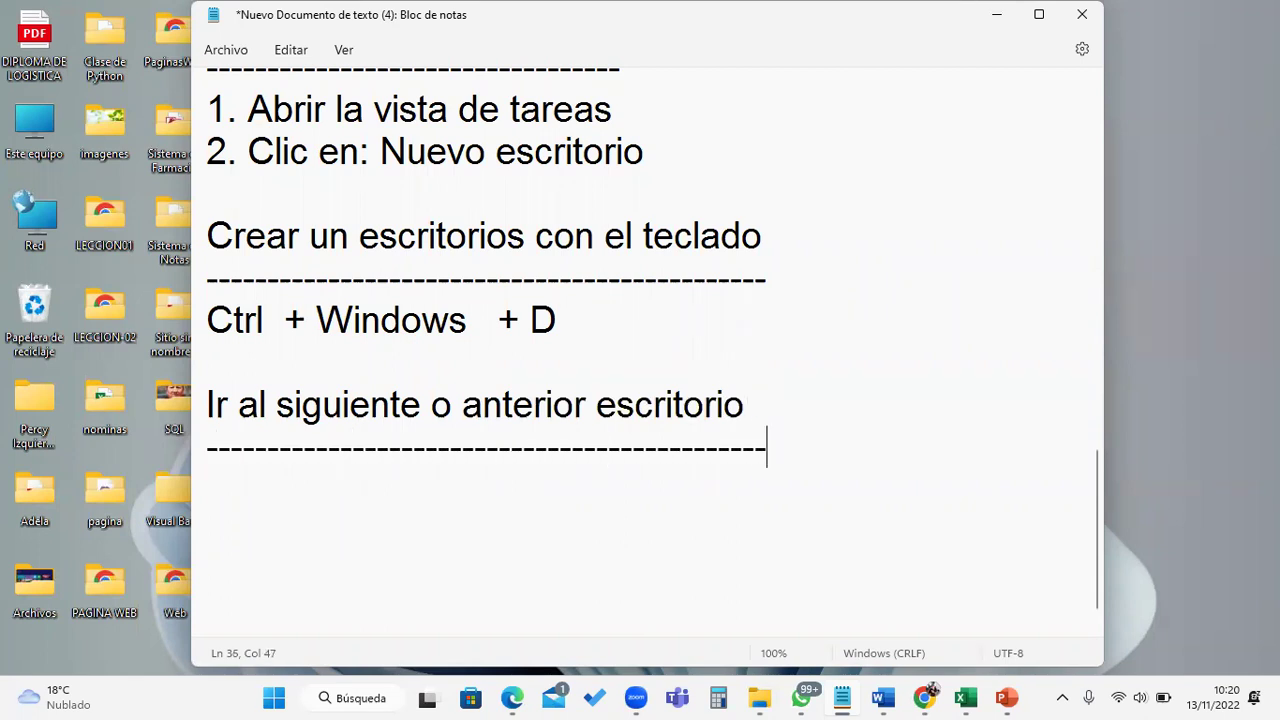
- Note the shortcut "Ctrl + Windows + -->, <--" under the heading about the next or previous desktop
key("Return")
type("Ctr")
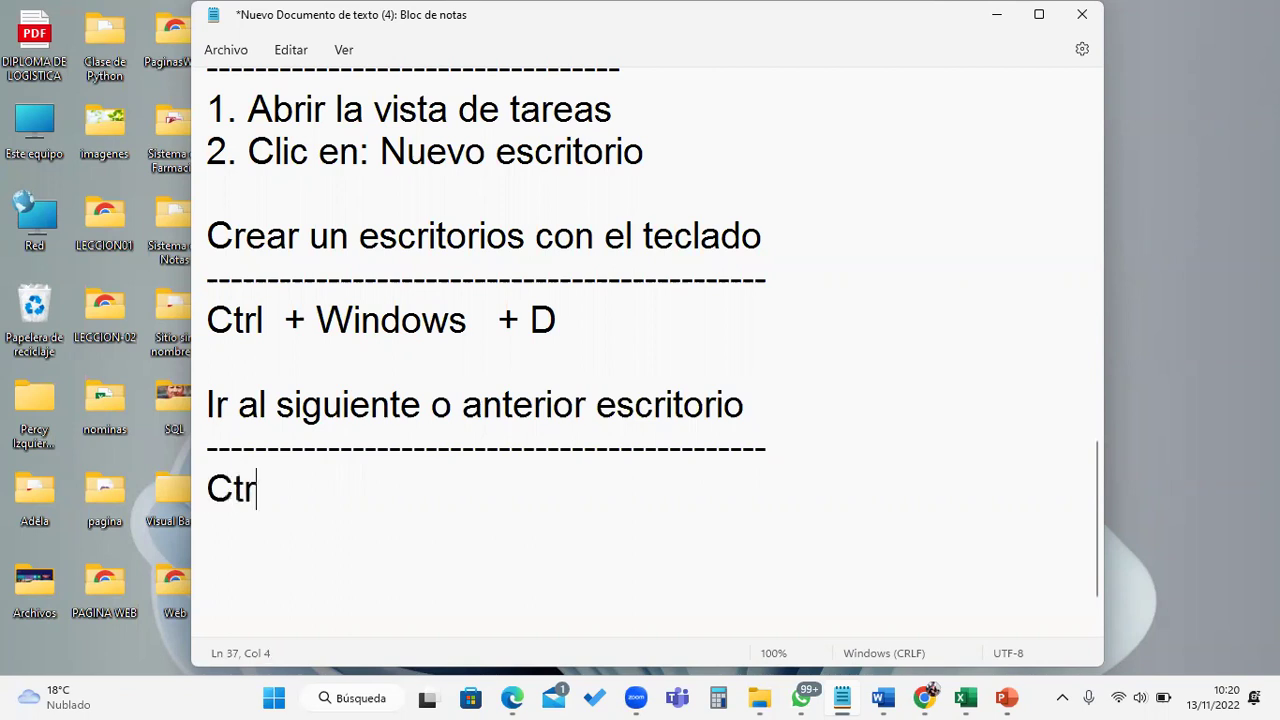
type("l  + Wind")
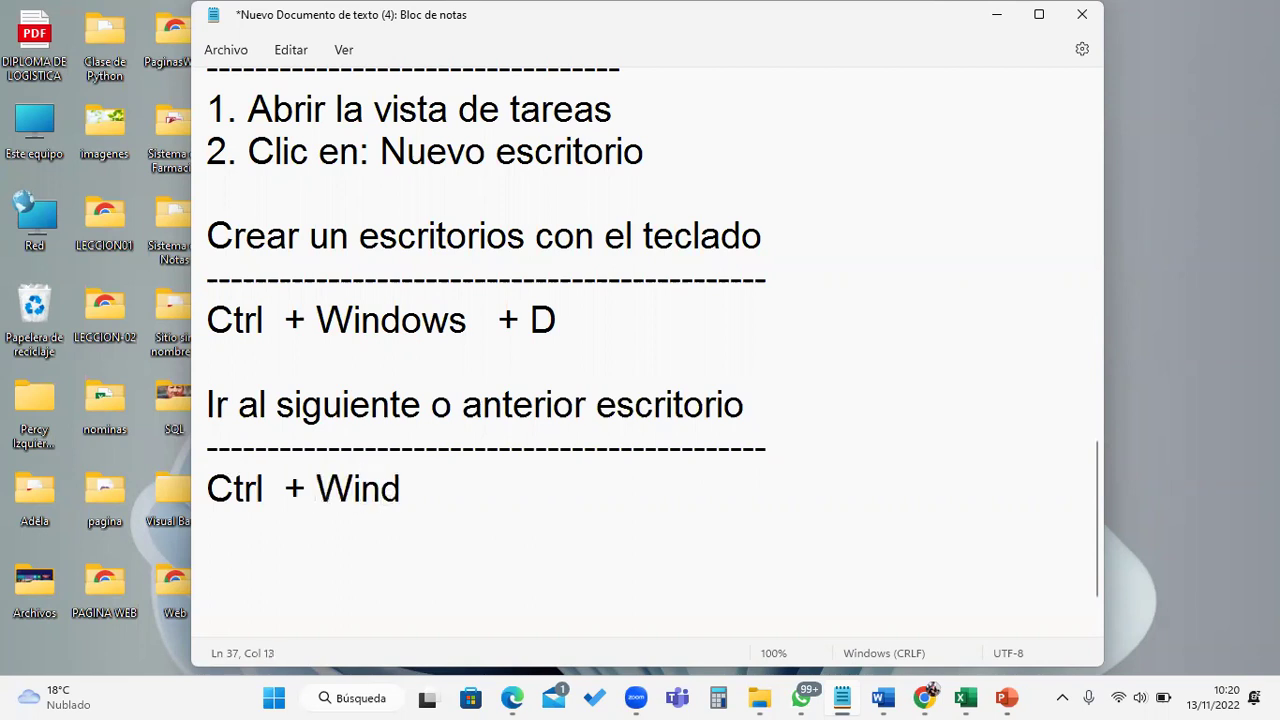
type("ows +   ")
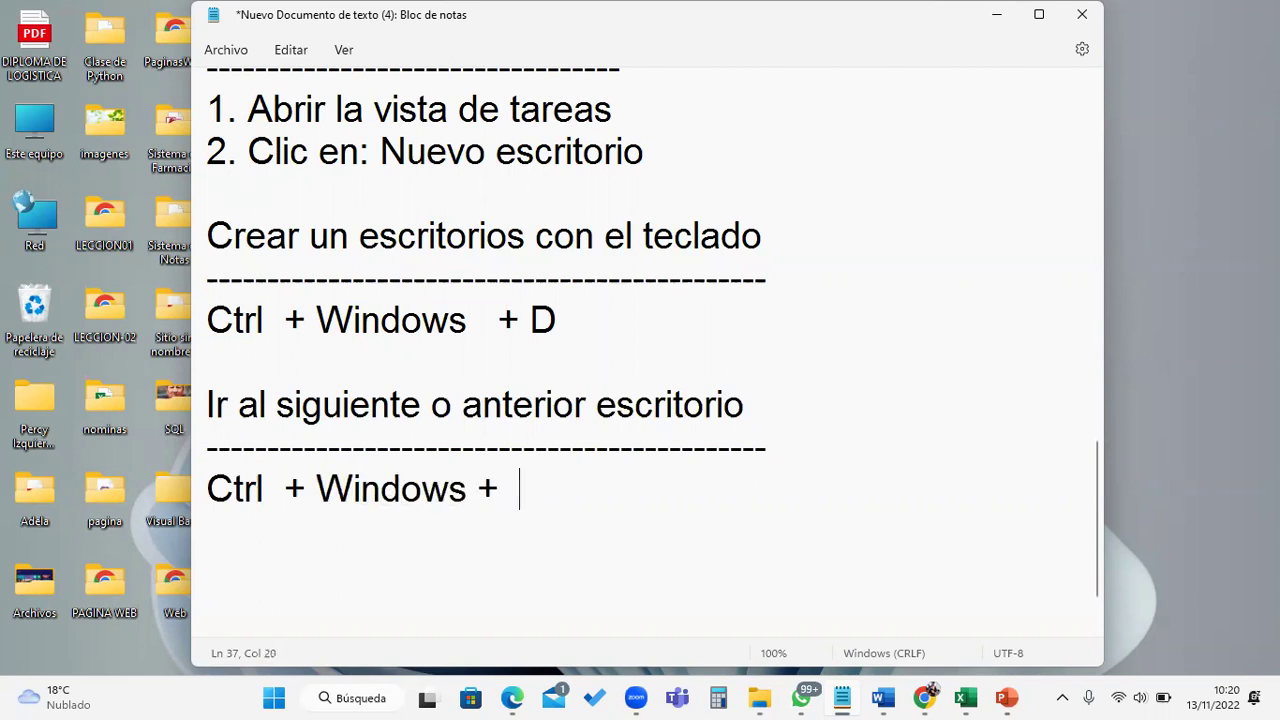
type("-->,  <--")
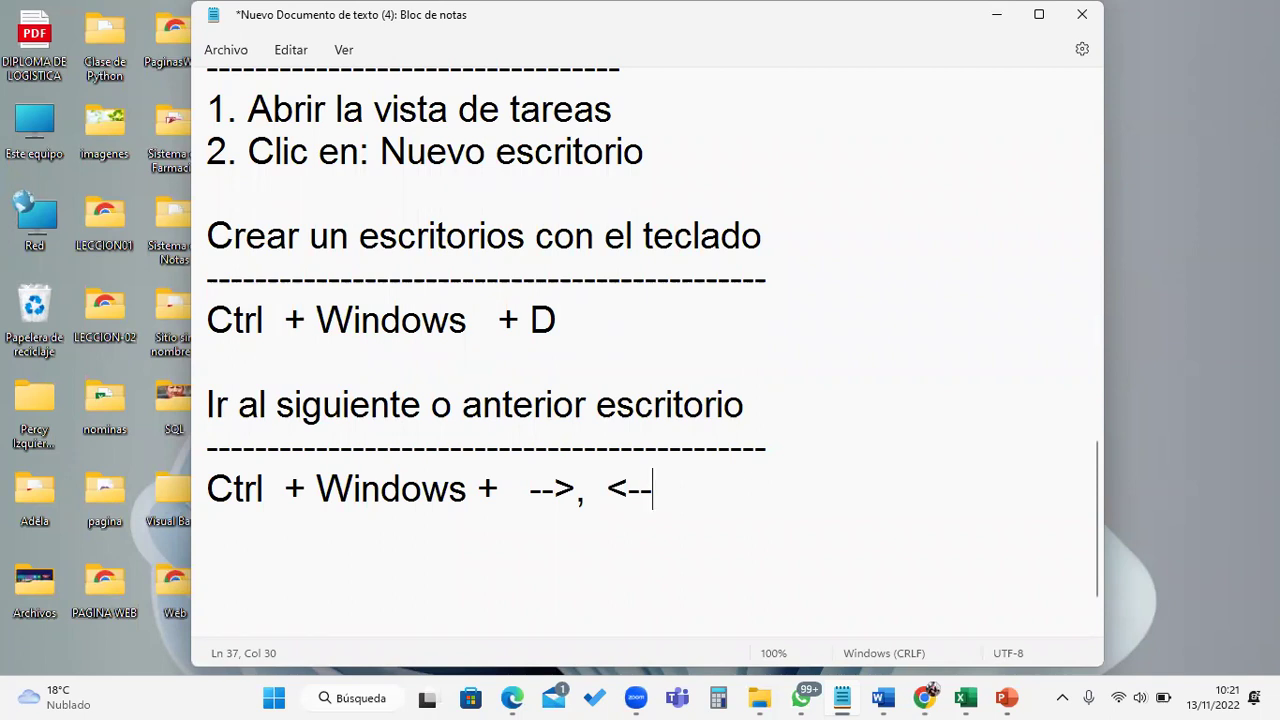
- Switch to Escritorio 5 through Task View, open YouTube there and enlarge its window
key("ctrl+super+Right")
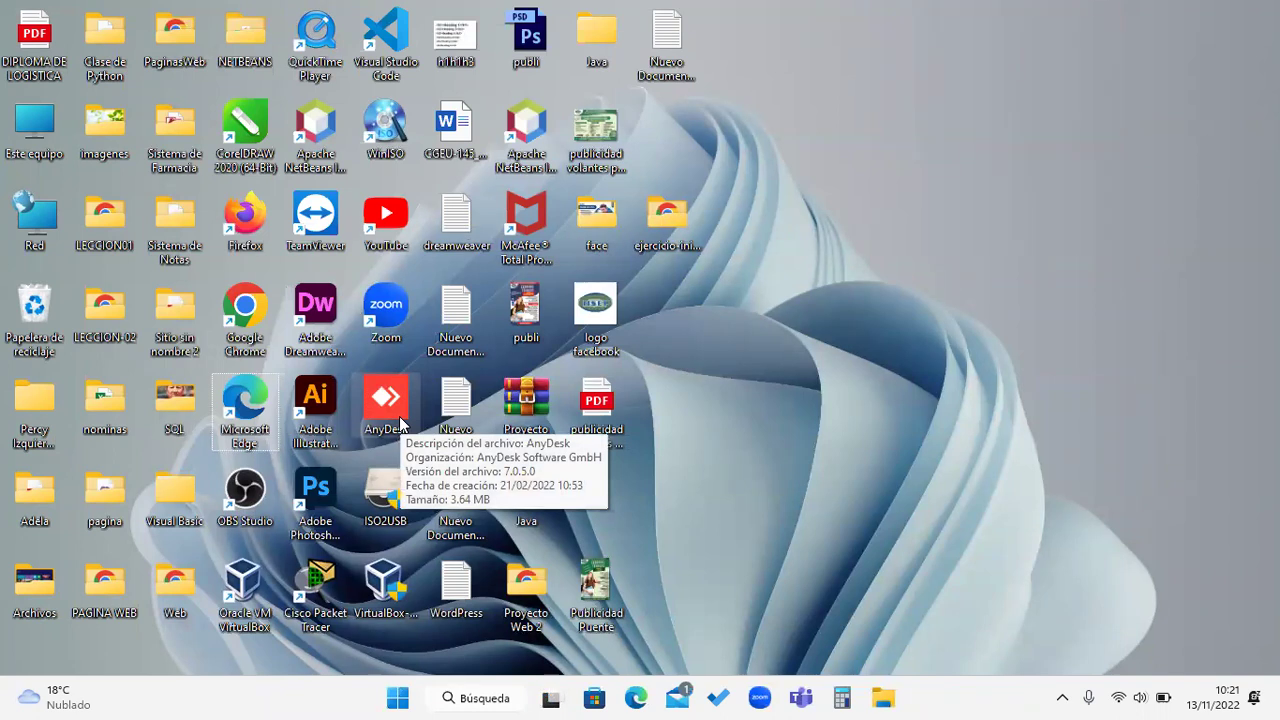
left_click(550, 698)
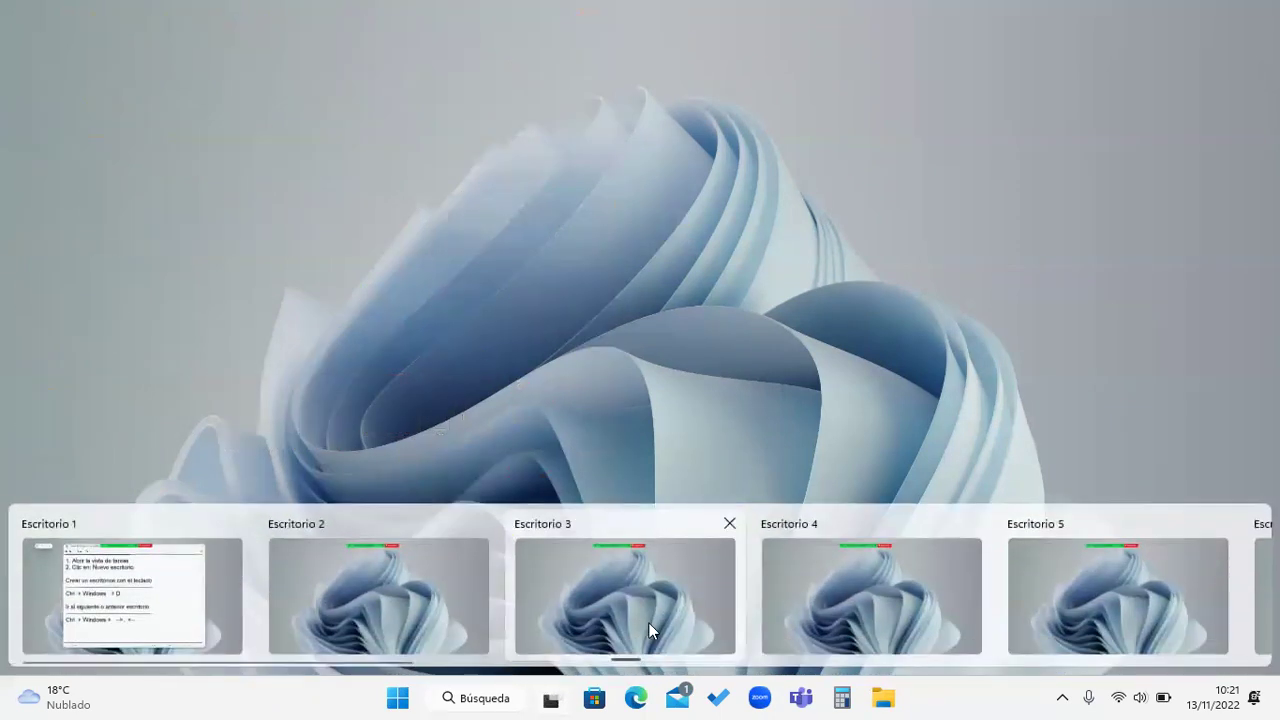
left_click(1055, 591)
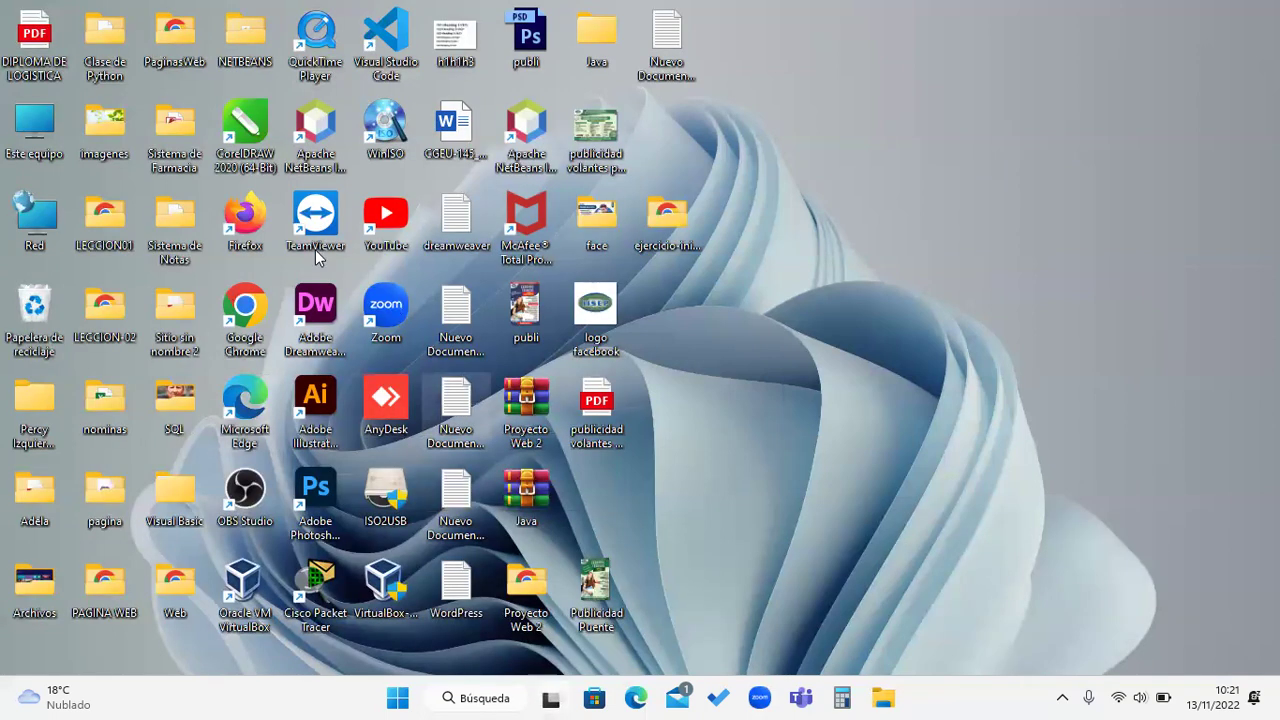
double_click(390, 225)
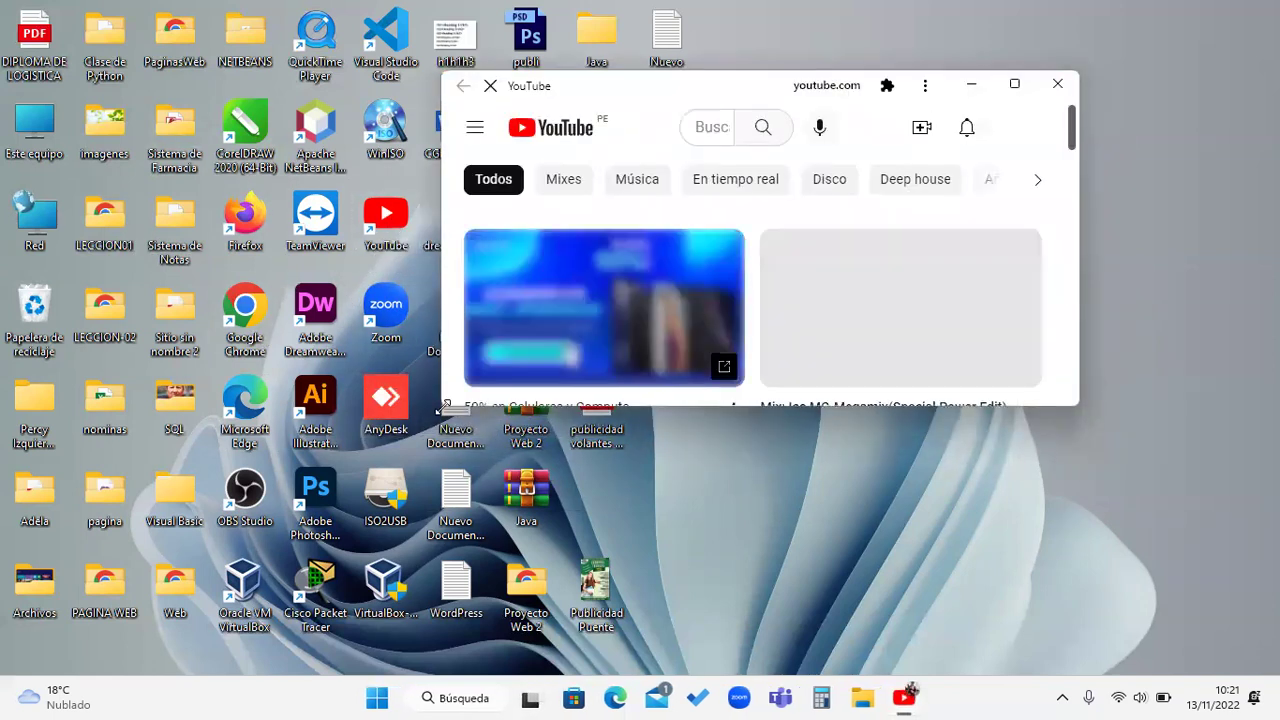
left_click_drag(443, 405, 166, 650)
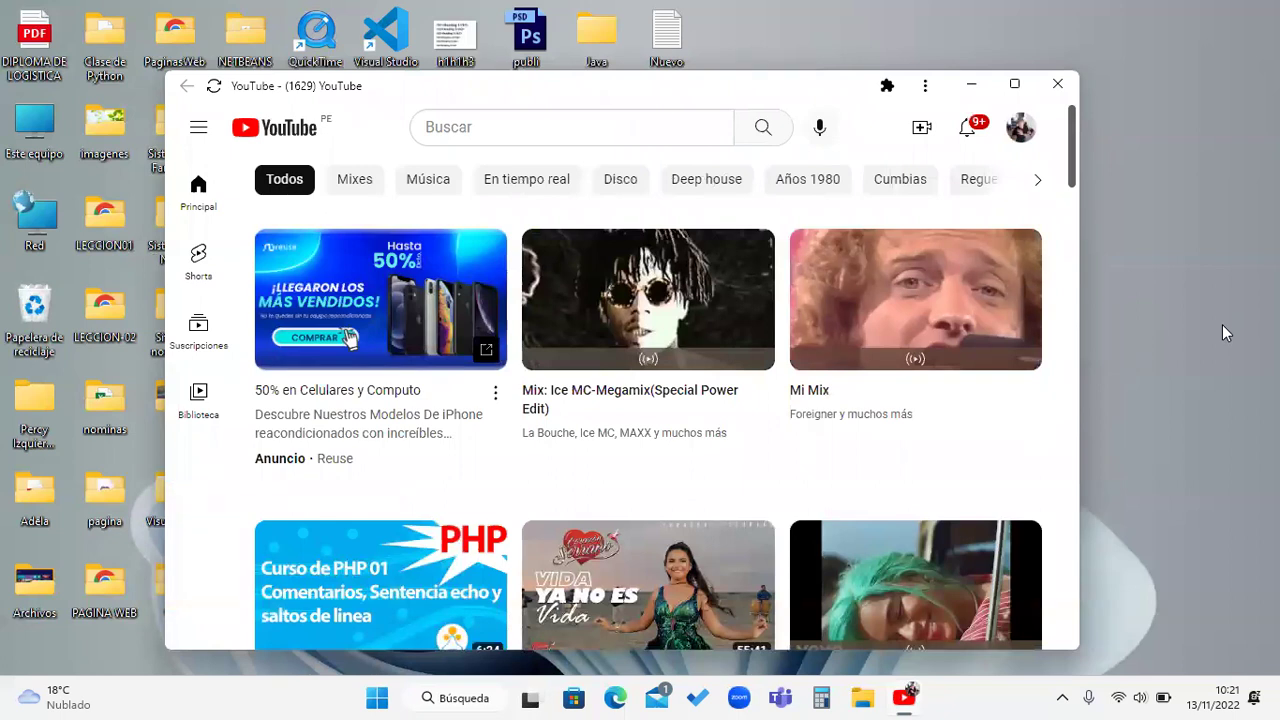
- Switch with the keyboard back to Escritorio 1, forward to the desktop with YouTube, and back to Escritorio 1
key("ctrl+super+Left")
key("ctrl+super+Left")
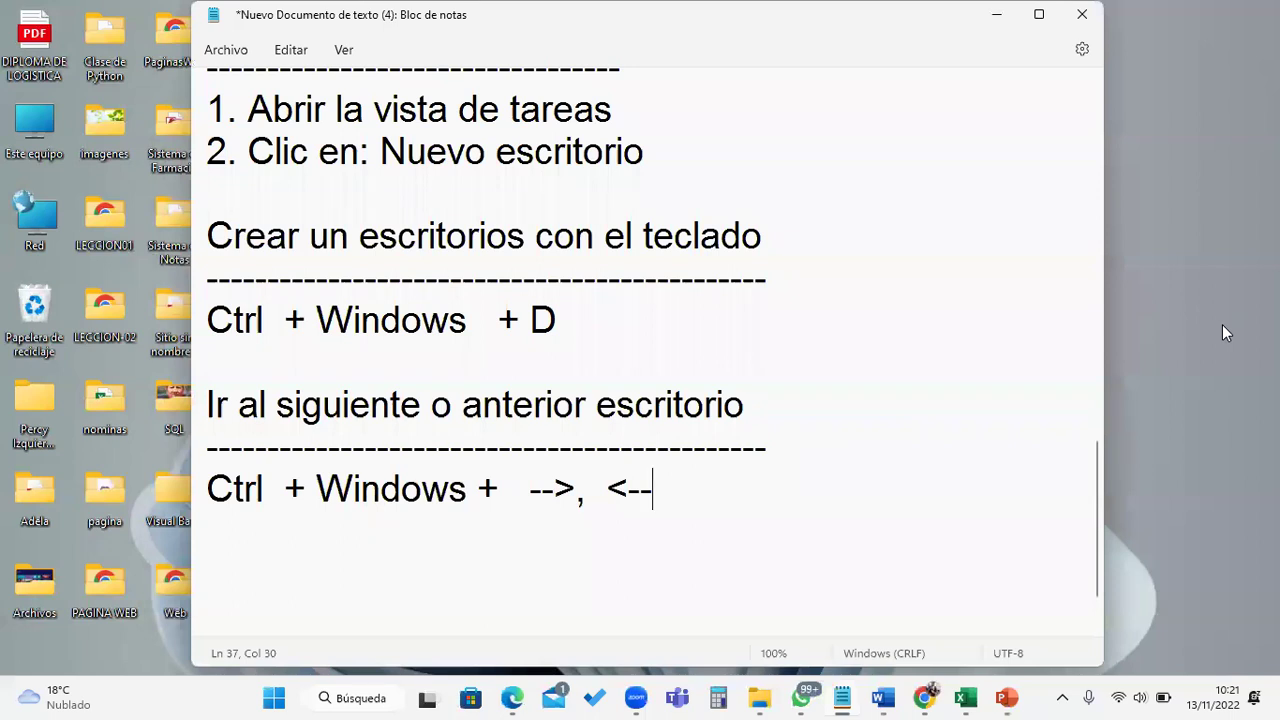
key("ctrl+super+Right")
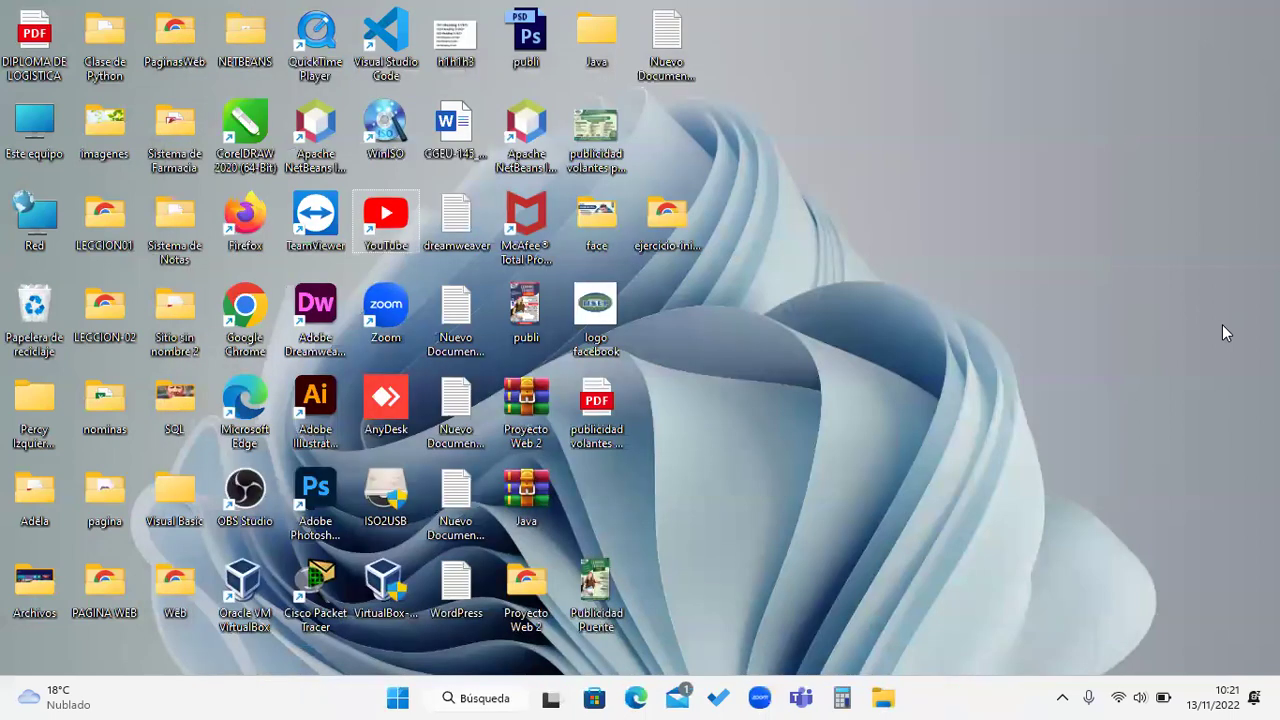
key("Return")
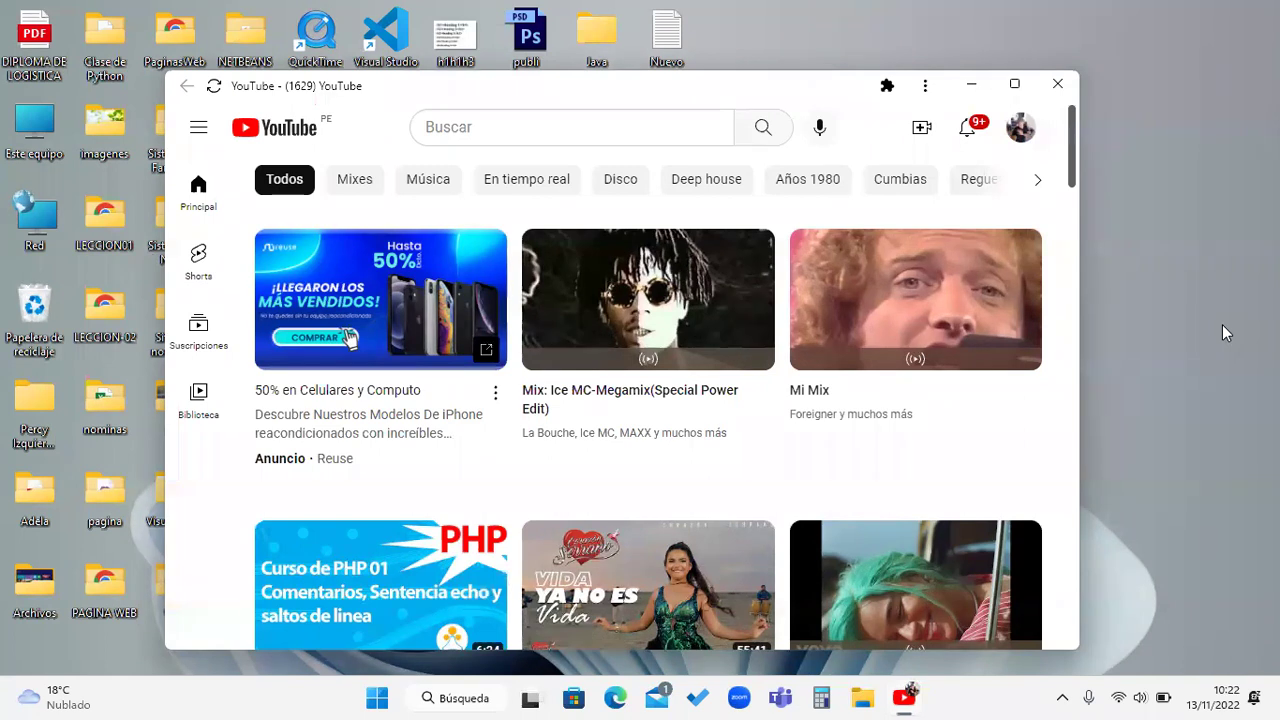
key("ctrl+super+Left")
key("ctrl+super+Left")
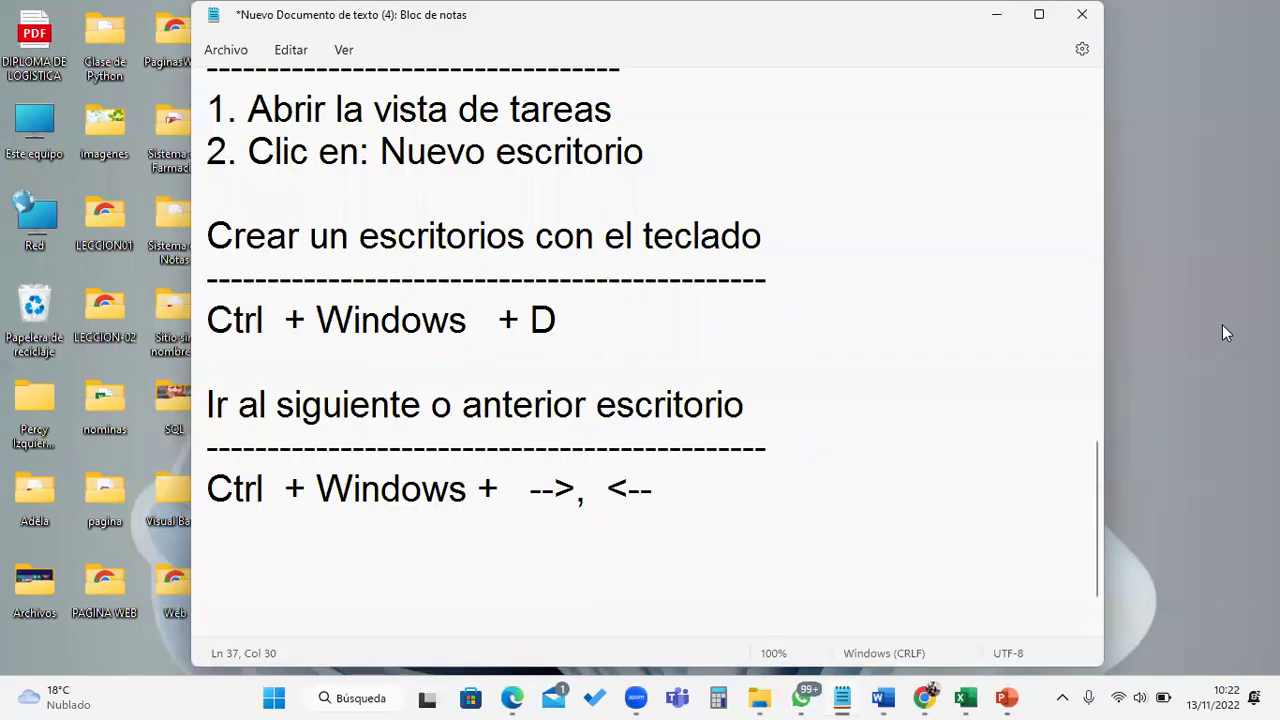
- Add the heading "Cerrar un escritorio" after a blank line at the end of the notes, underlined with dashes
key("Return")
key("Return")
type("Crerra")
key("BackSpace")
key("BackSpace")
key("BackSpace")
key("BackSpace")
key("BackSpace")
type("errar un ")
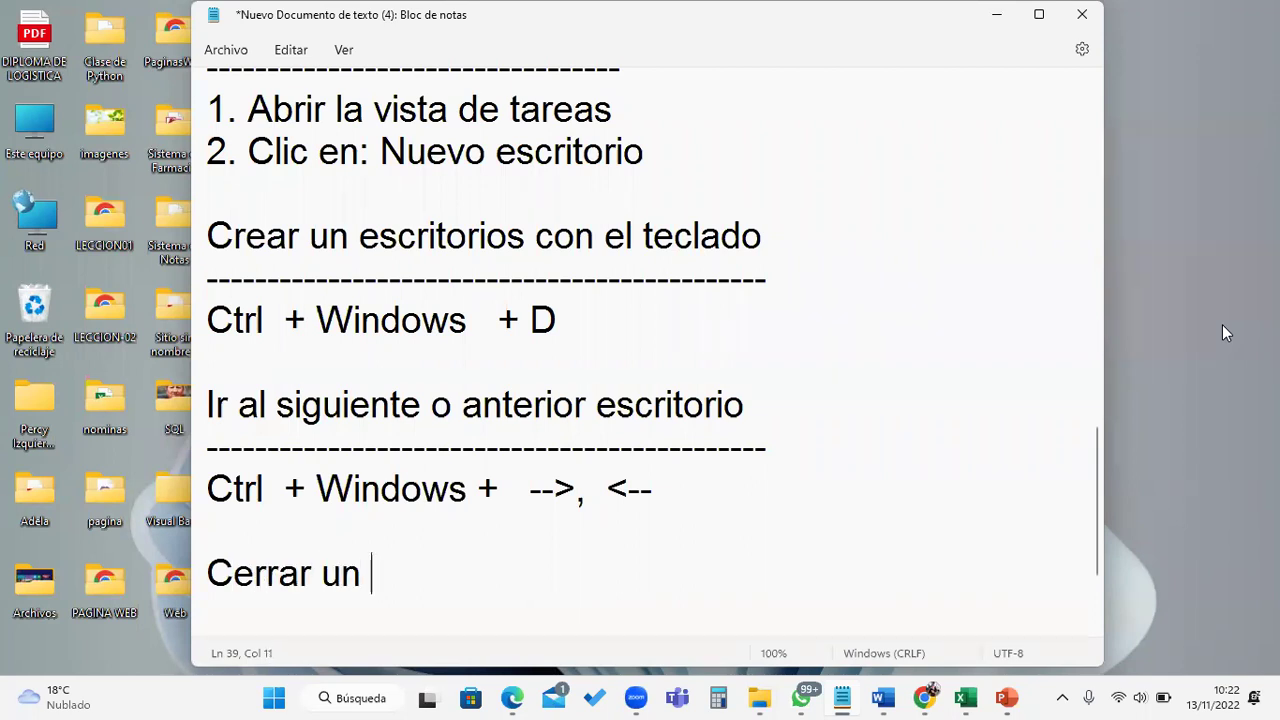
type("escritorio")
key("Return")
type("----------------------")
- Add blank lines at the end and note the shortcut "Ctrl + Windows + F4" under "Cerrar un escritorio"
key("Return")
key("Return")
key("Return")
key("Up")
key("Up")
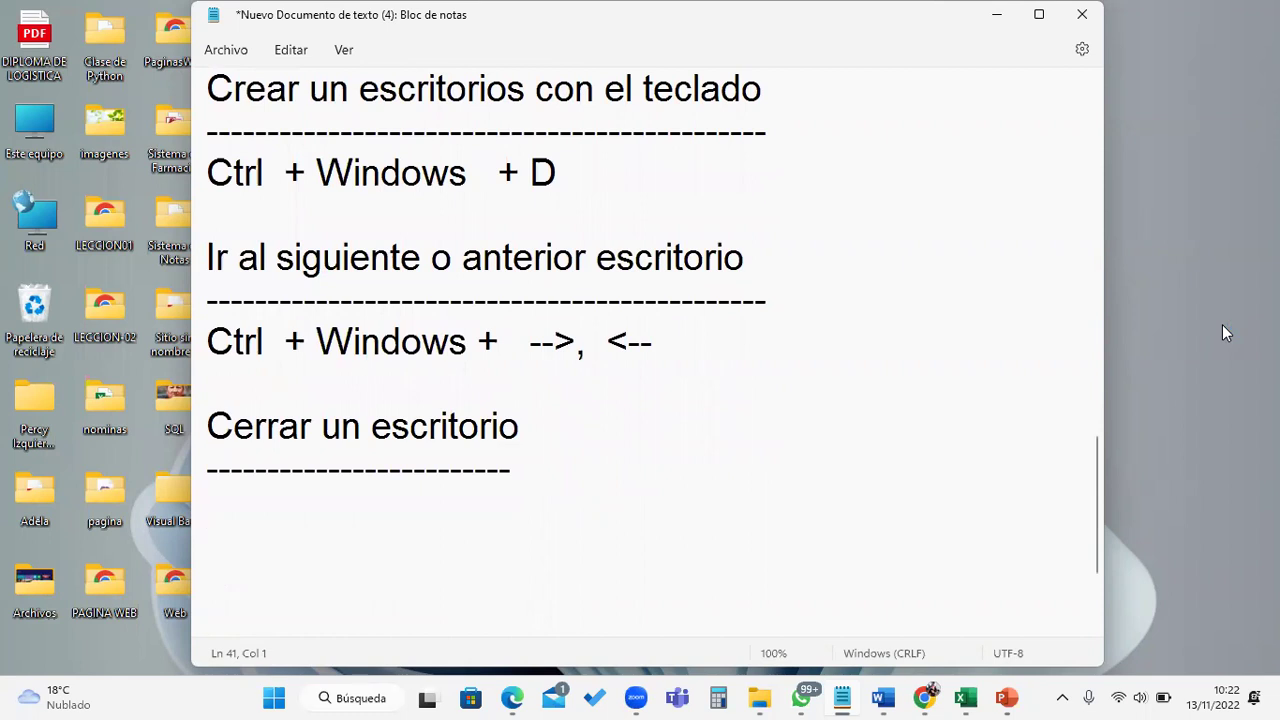
type("Ctrl  ")
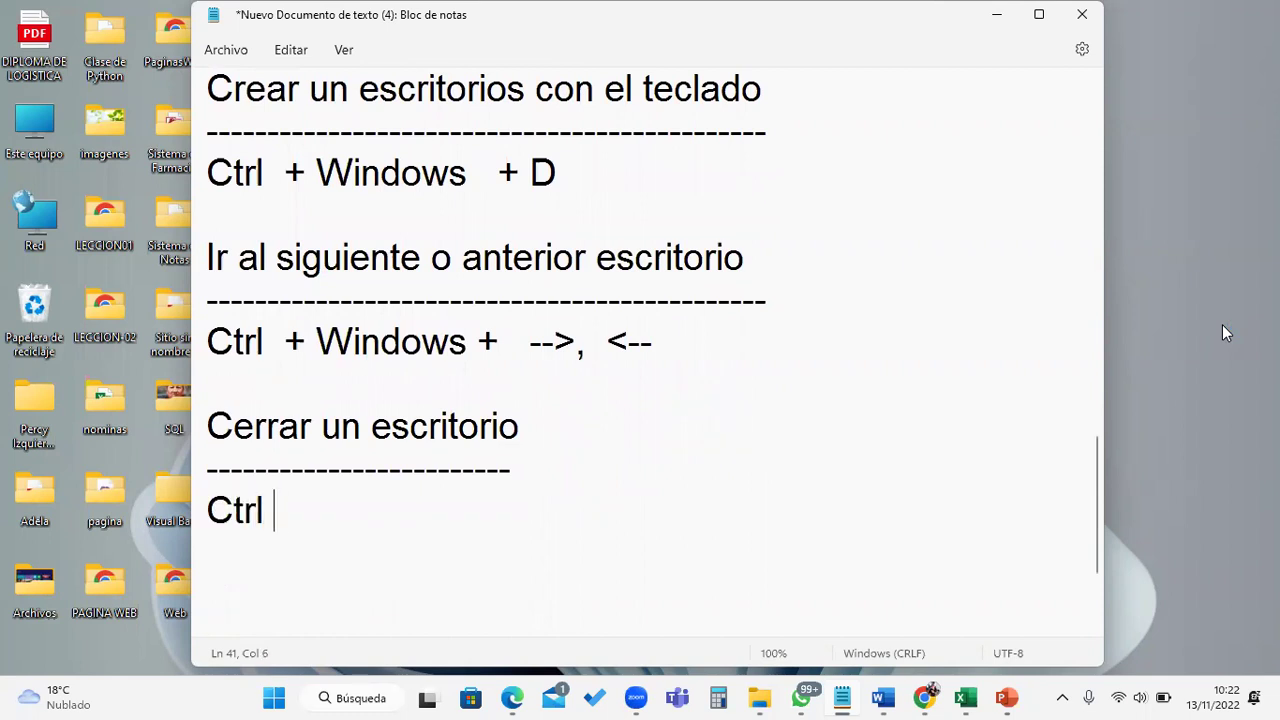
type("+ Windo")
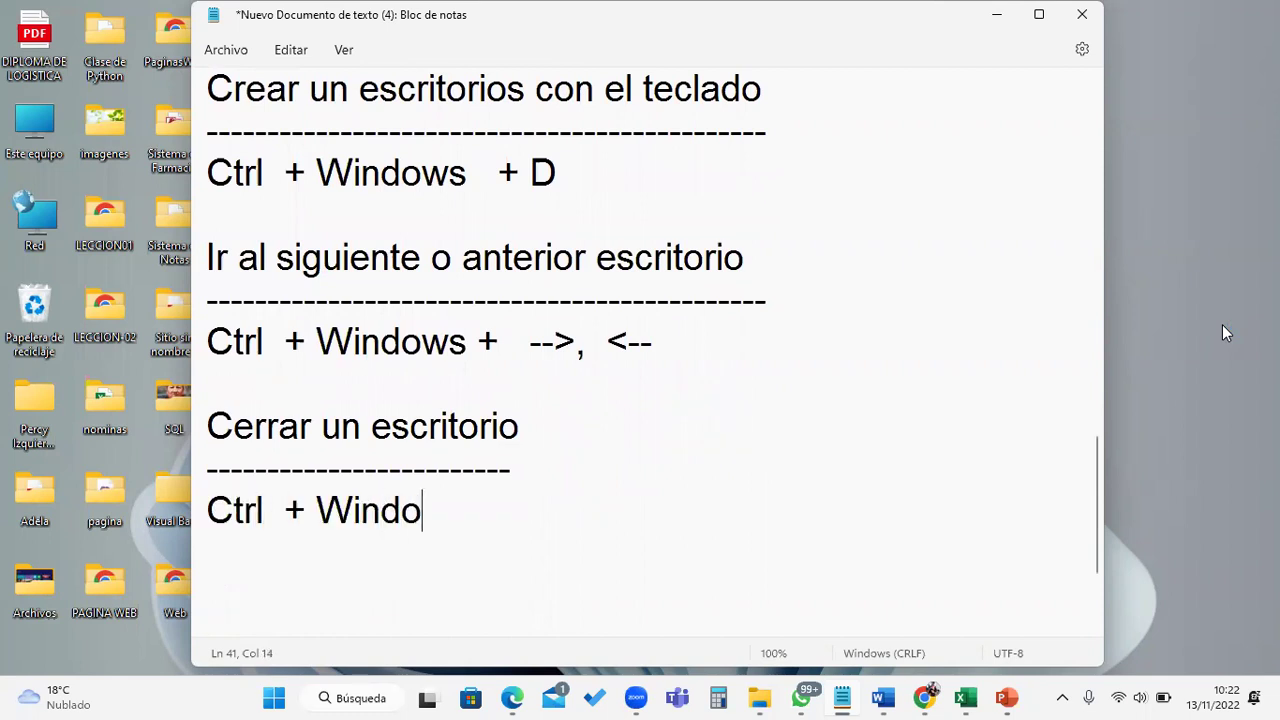
type("ws  + F4")
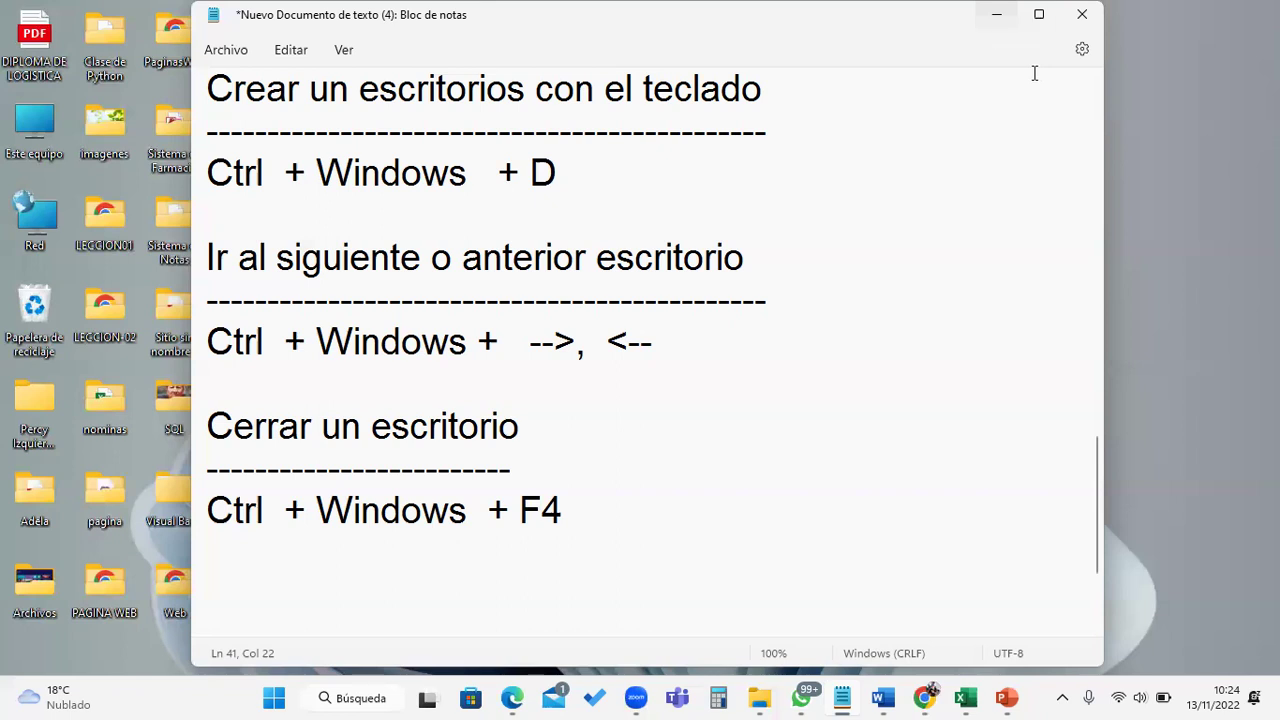
- Show the desktop and open the properties of Este equipo
key("super+d")
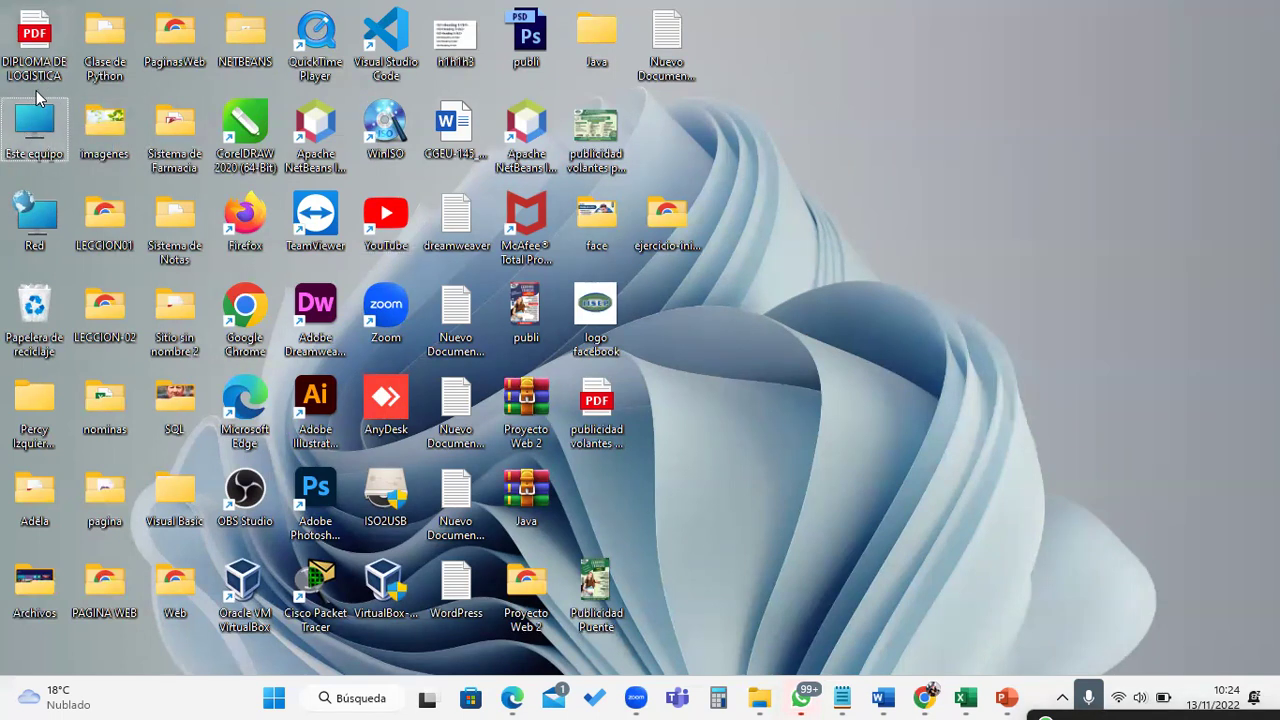
right_click(42, 108)
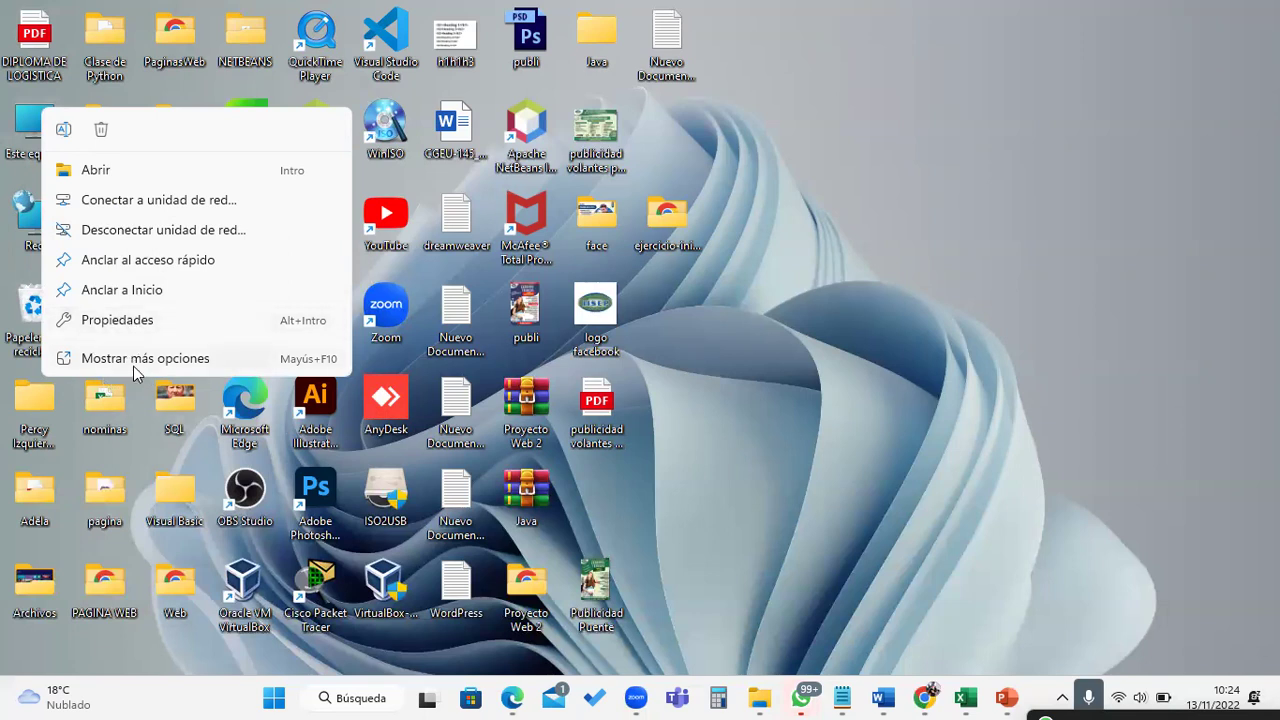
left_click(124, 330)
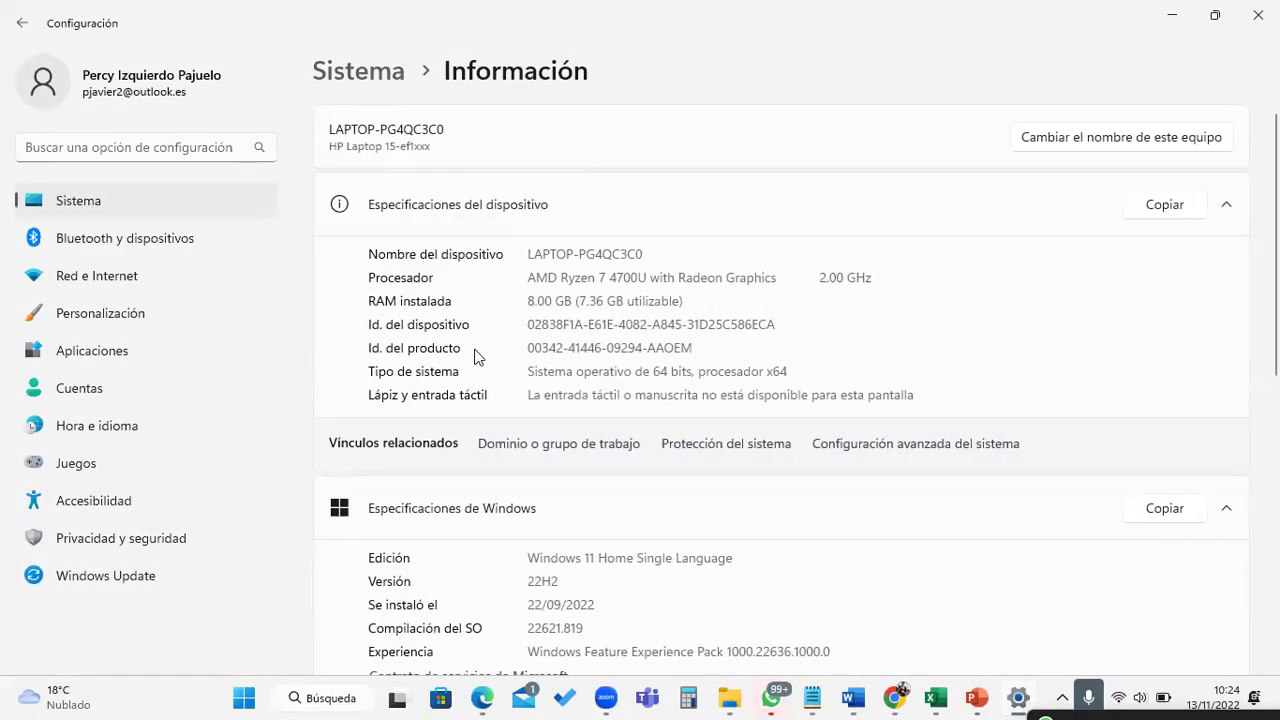
- Examine the Windows and device specifications, highlighting the Windows edition
scroll(588, 252, "down", 3)
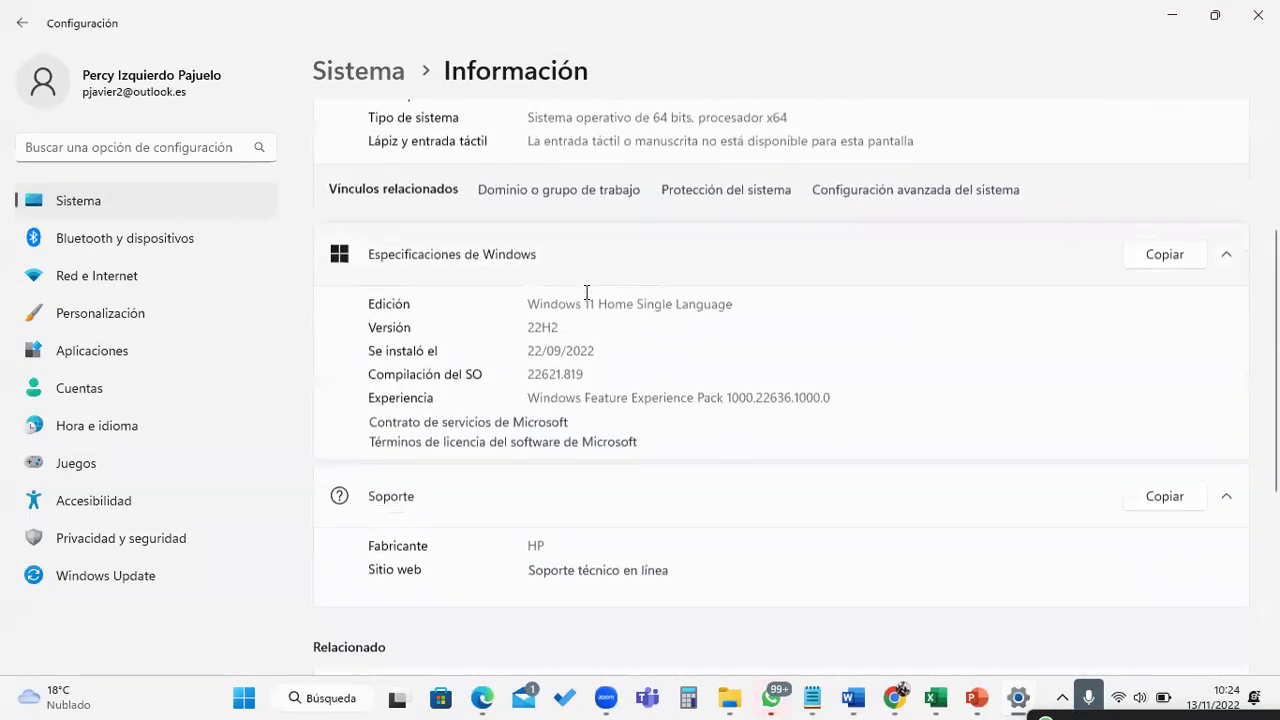
left_click_drag(747, 305, 508, 312)
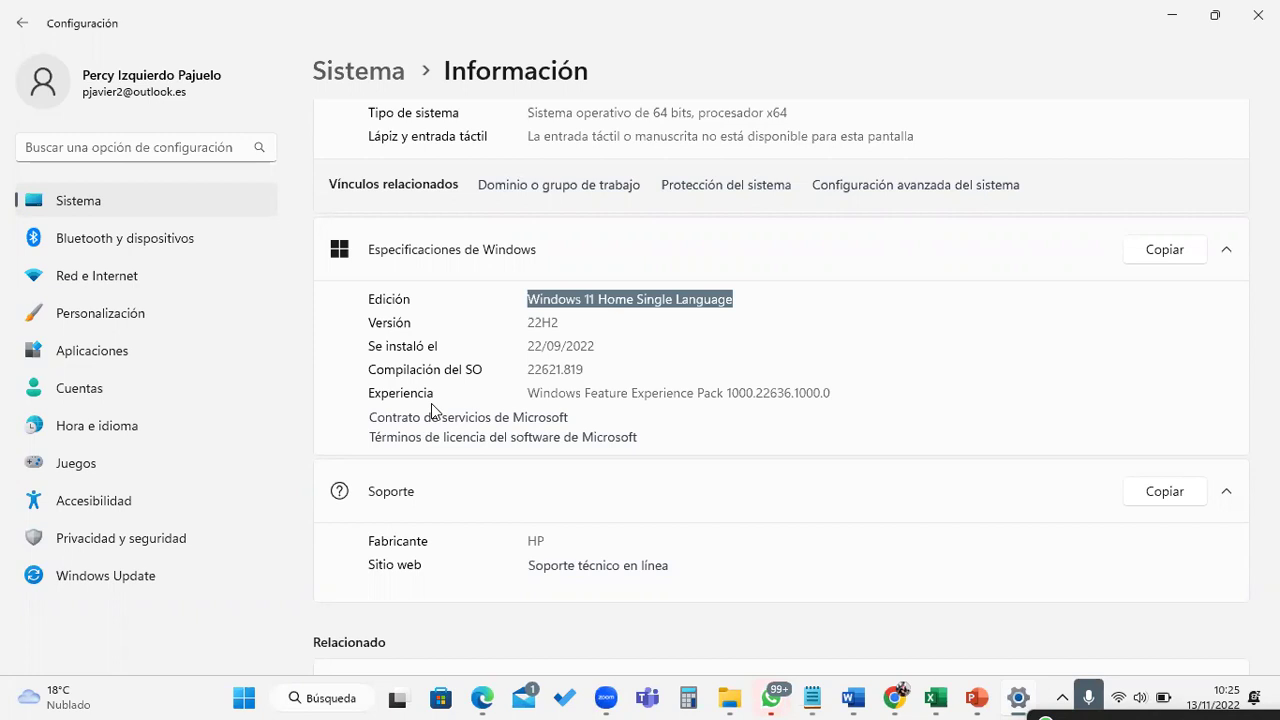
scroll(569, 451, "down", 2)
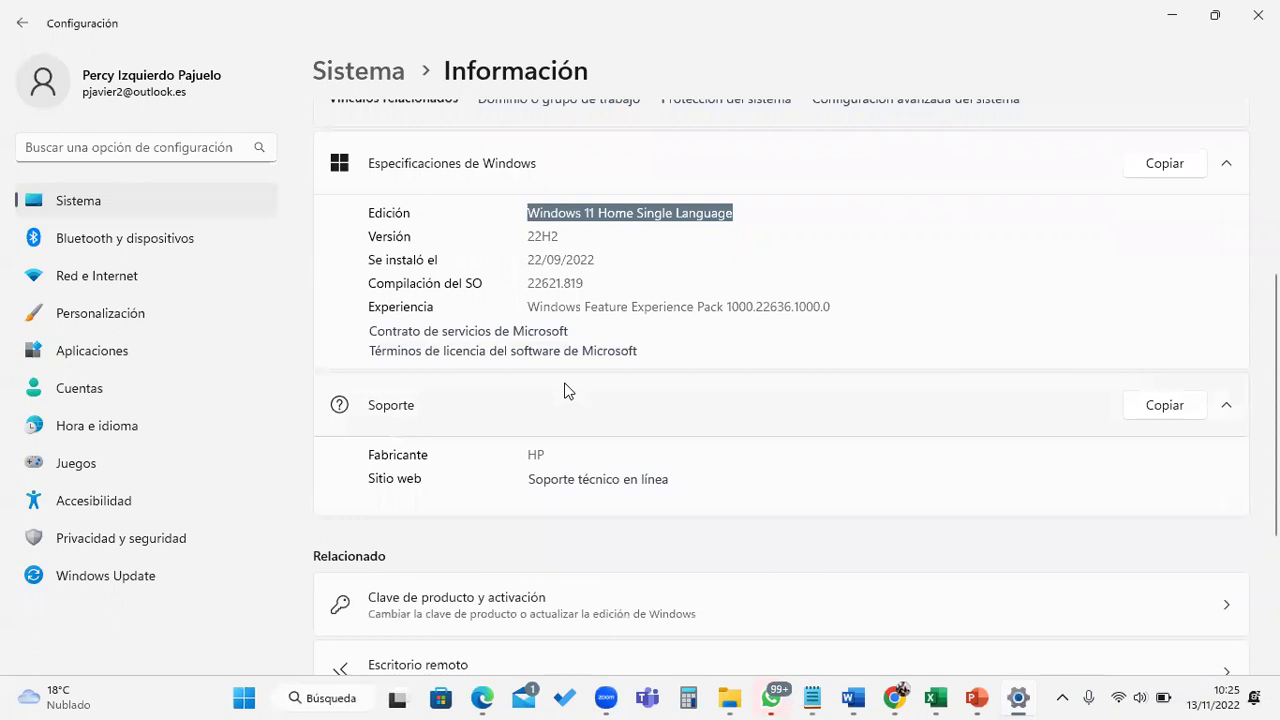
scroll(566, 381, "down", 2)
scroll(568, 381, "up", 8)
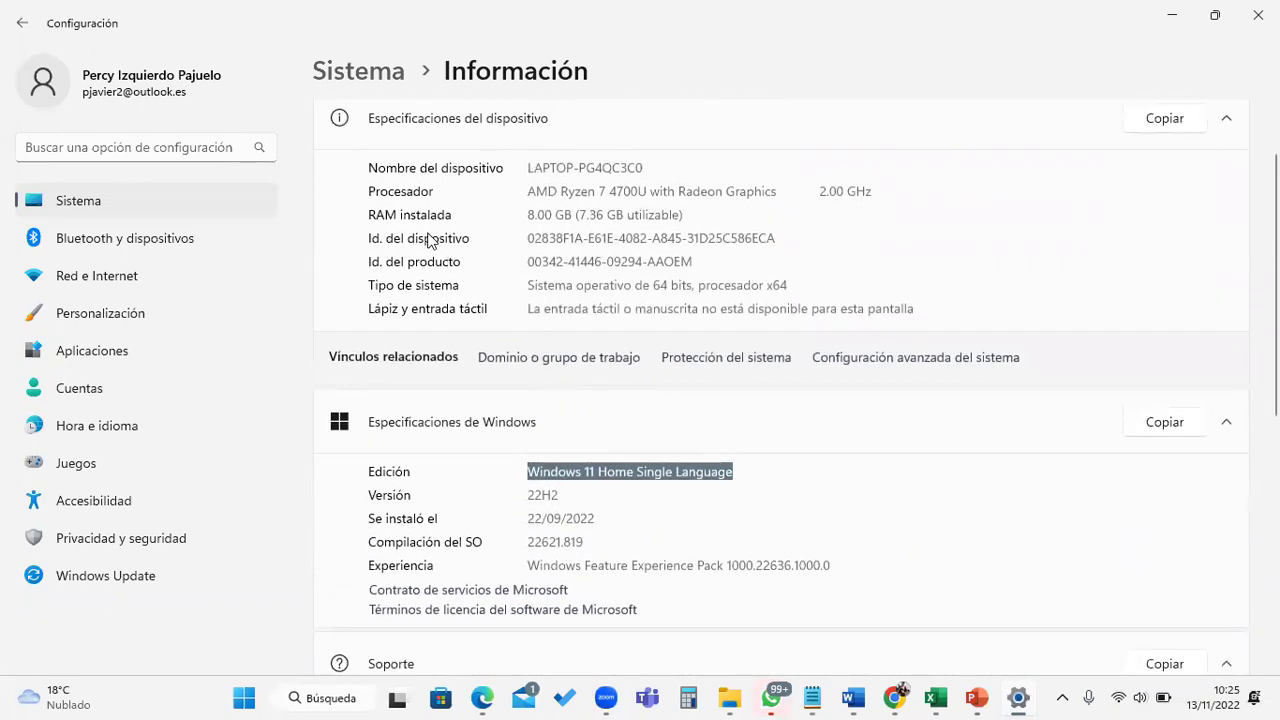
- Highlight the installed RAM, the Windows edition and the processor in the specifications, and close Settings
left_click(458, 223)
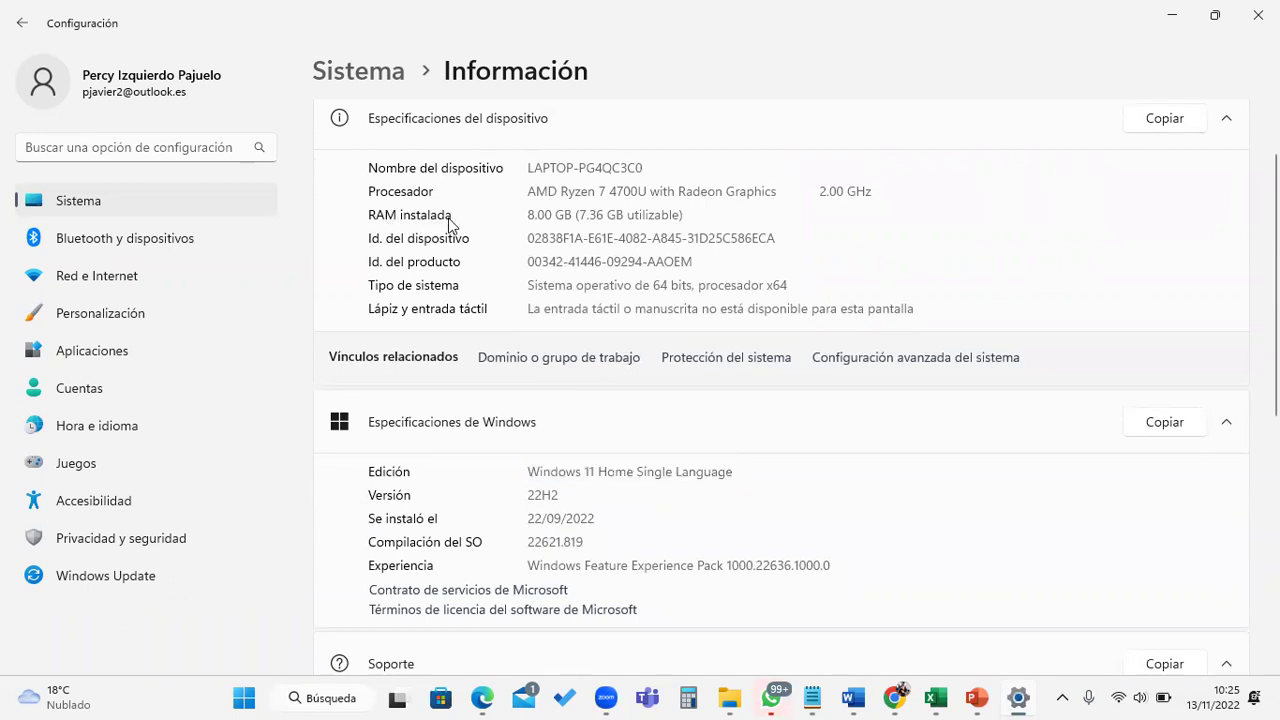
left_click_drag(527, 215, 702, 214)
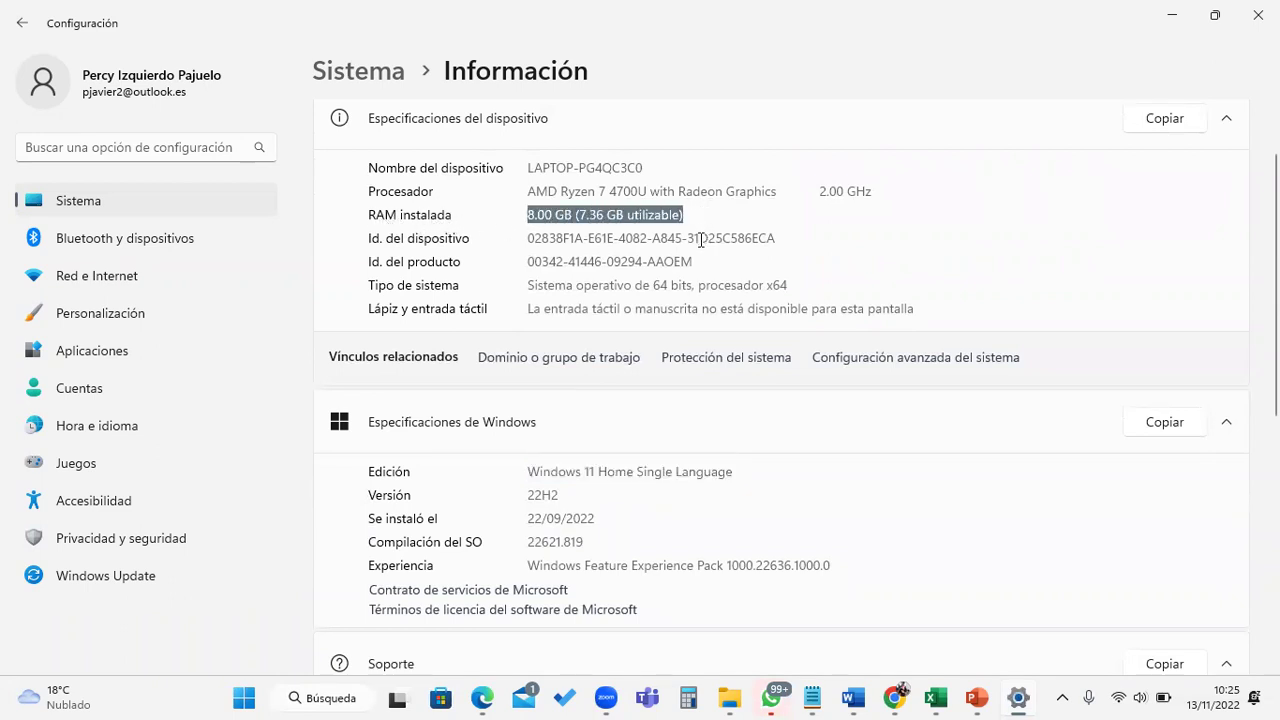
left_click(704, 215)
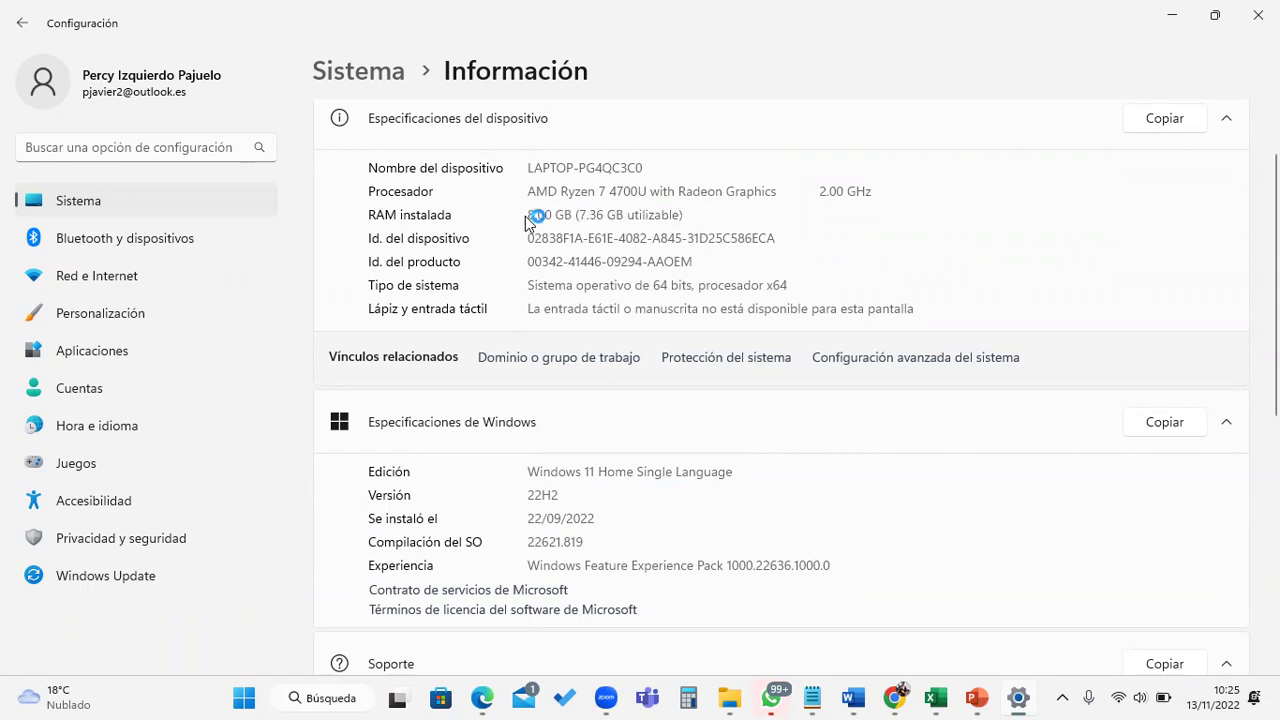
left_click_drag(527, 214, 717, 214)
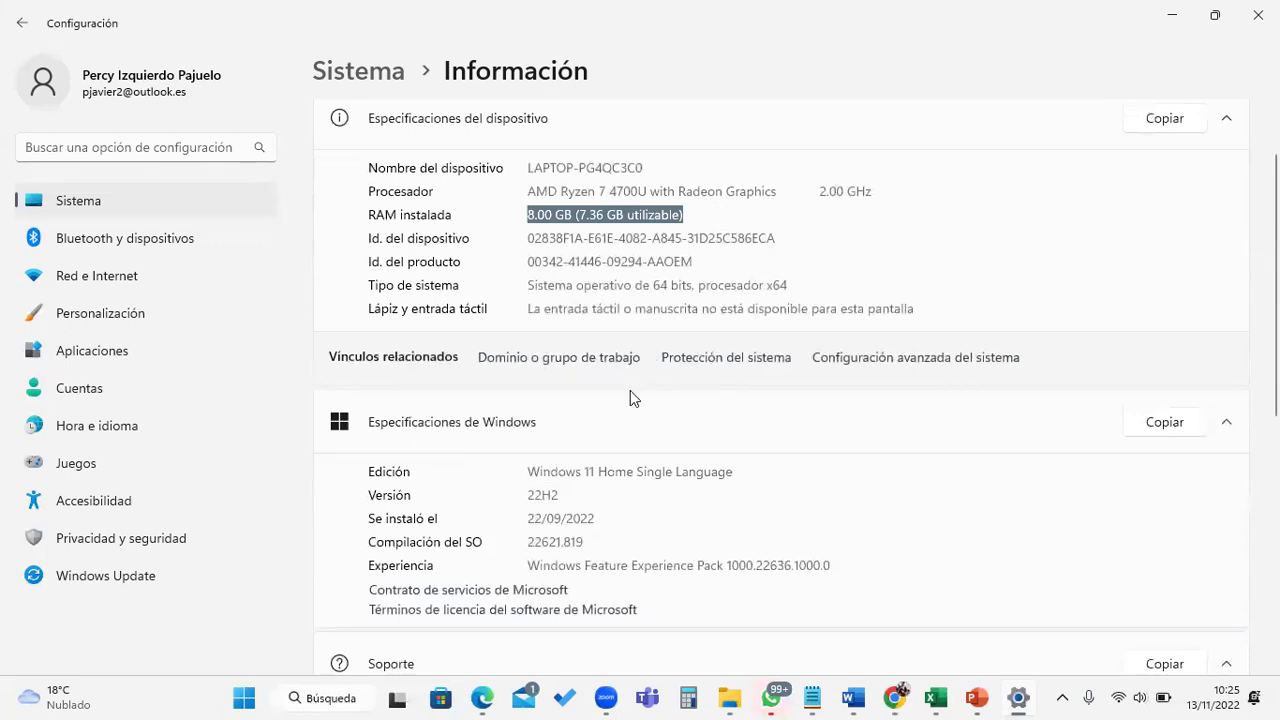
left_click_drag(527, 471, 738, 471)
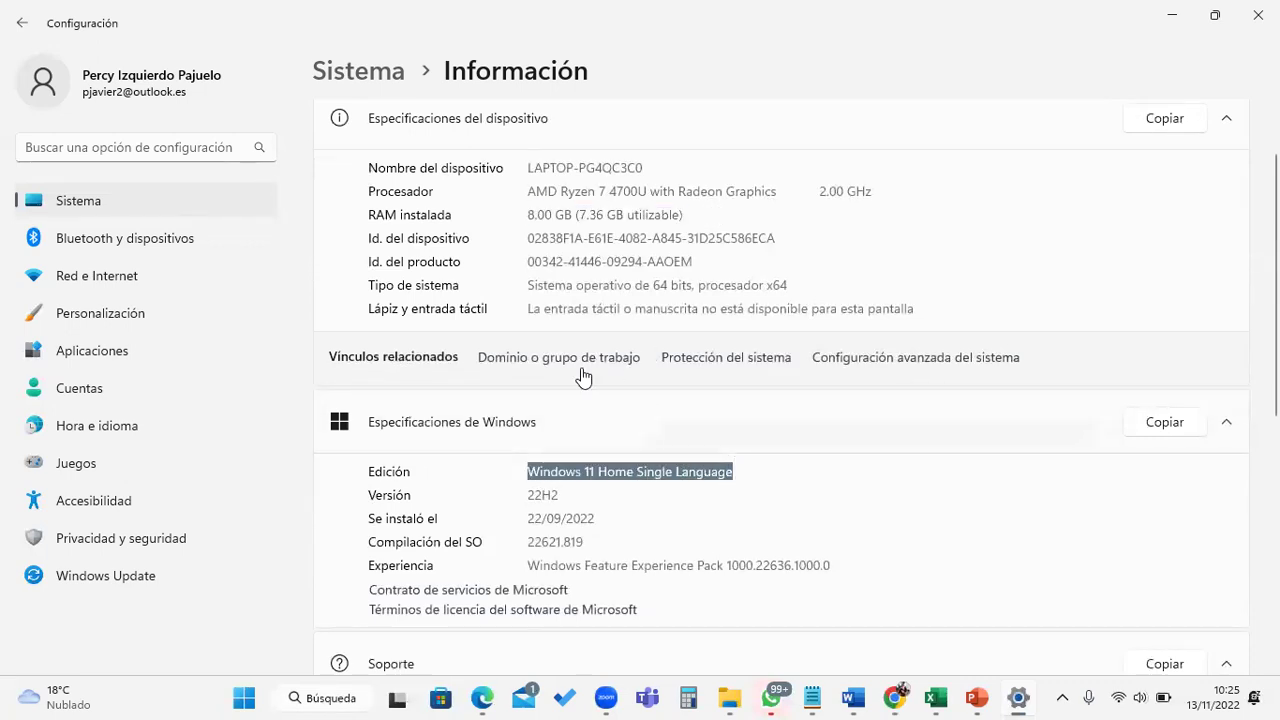
left_click_drag(527, 191, 897, 206)
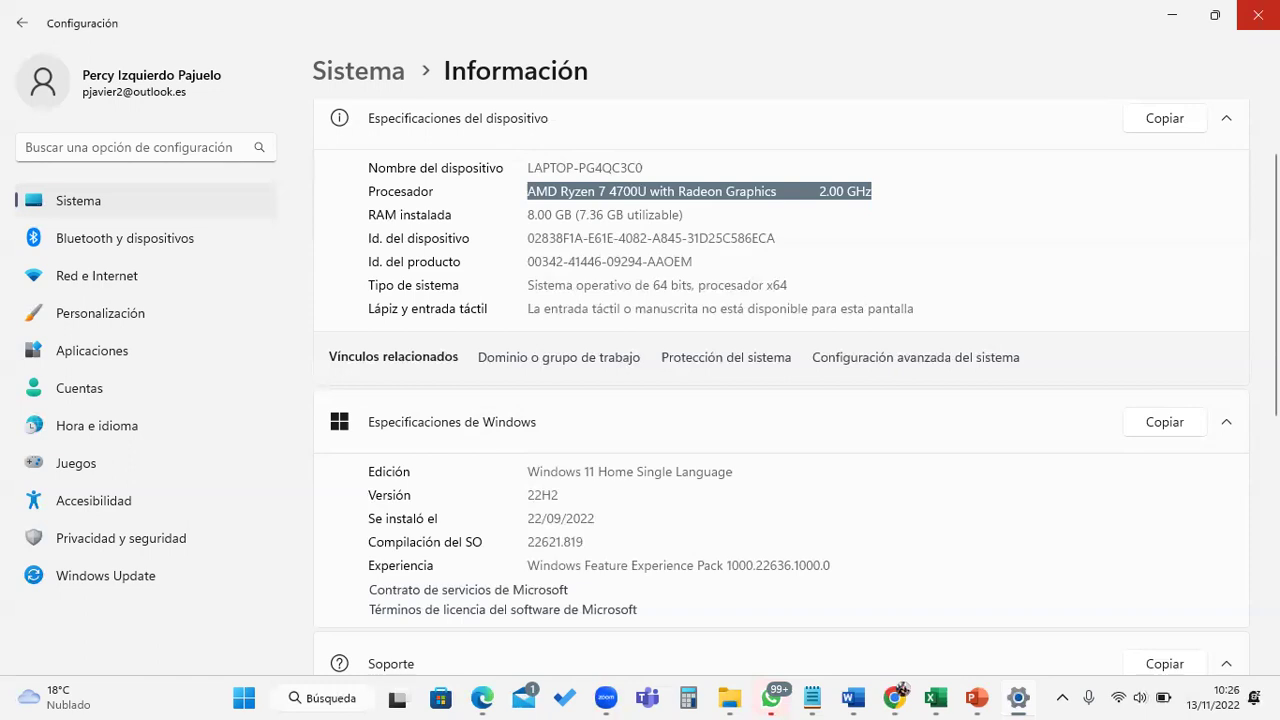
left_click(1256, 15)
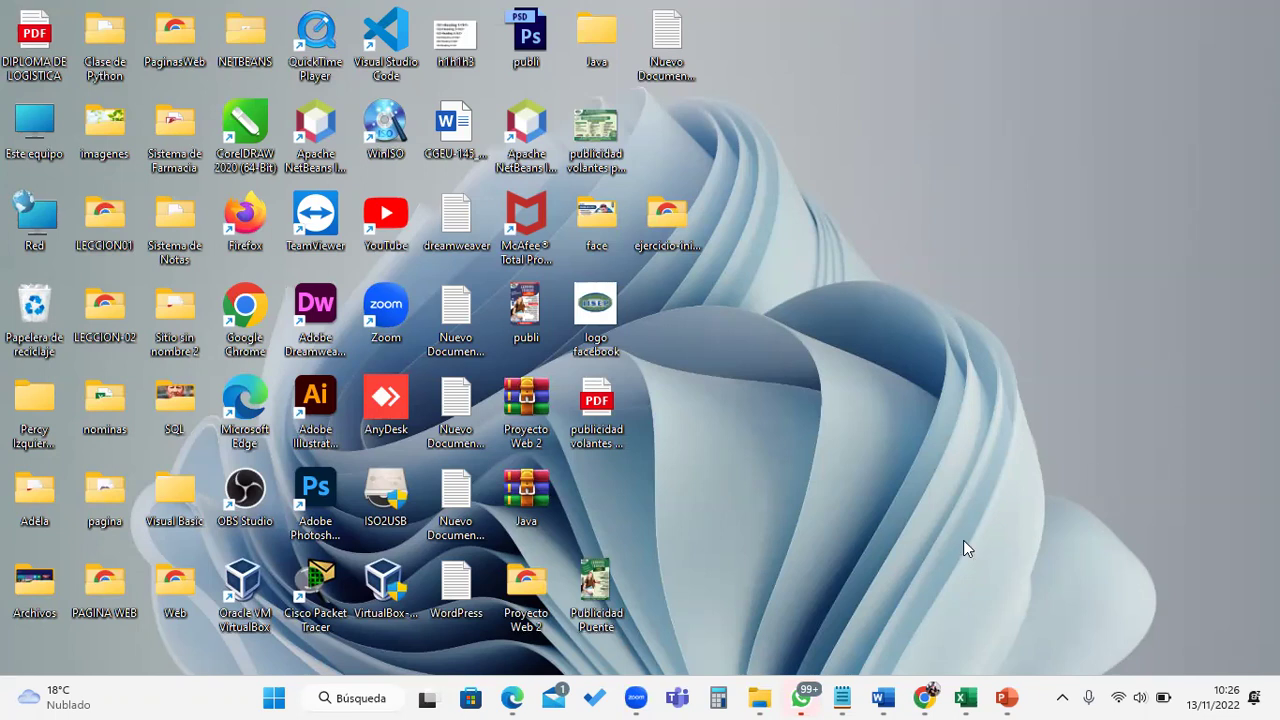
- Return to the Notepad notes and add the heading "PERSONALIZAR EL ESCRITORIO" at the end, followed by blank lines
left_click(842, 697)
scroll(741, 550, "down", 2)
left_click(451, 414)
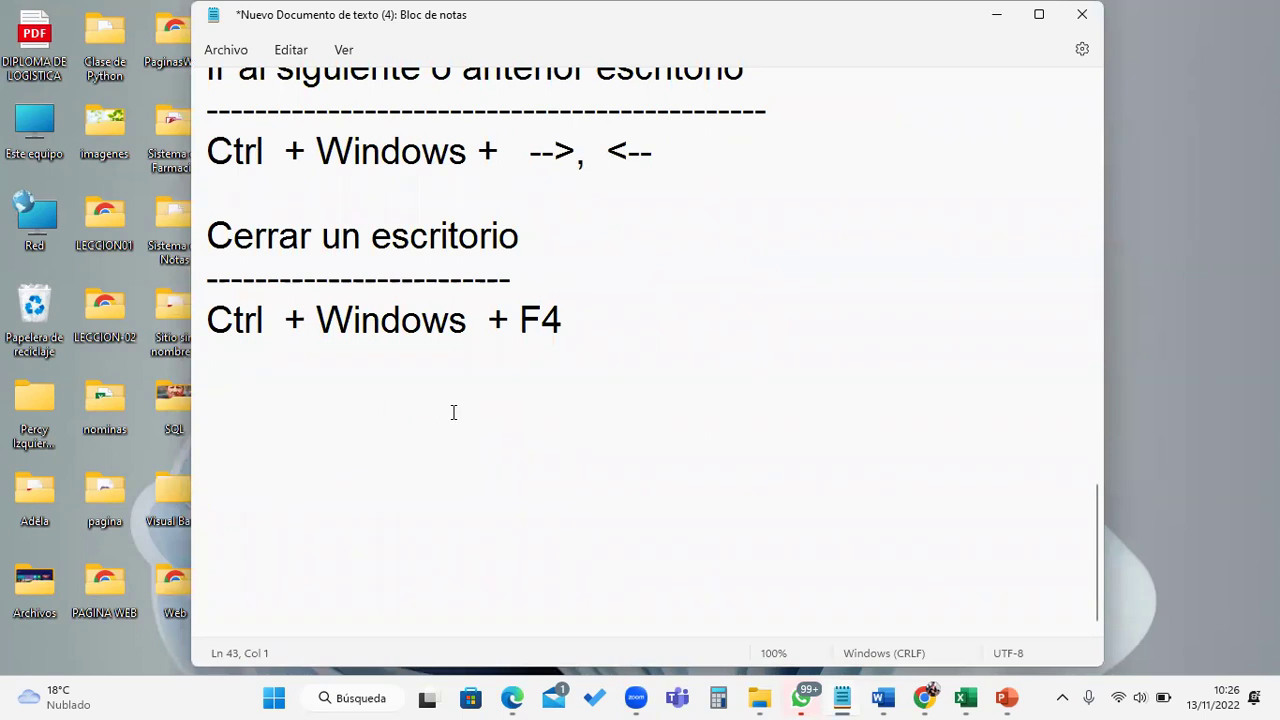
type("PERSONA")
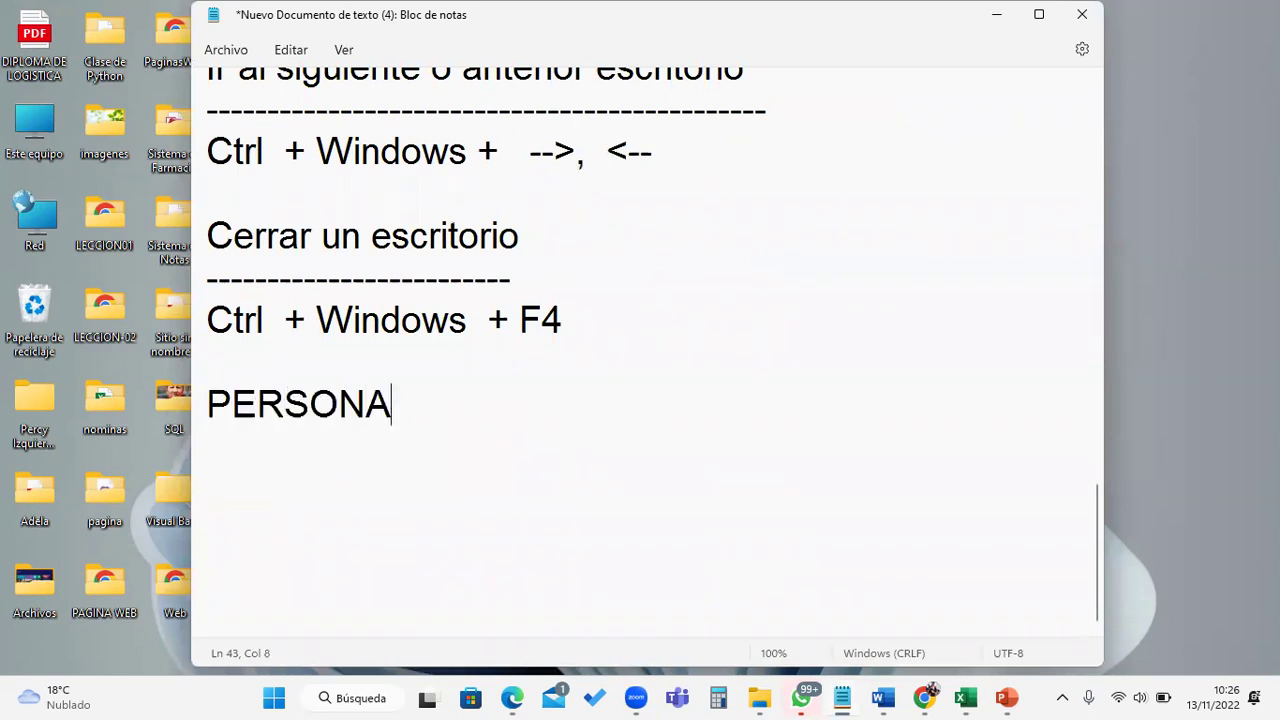
type("LIZAR EL ESCRIO")
key("BackSpace")
type("T")
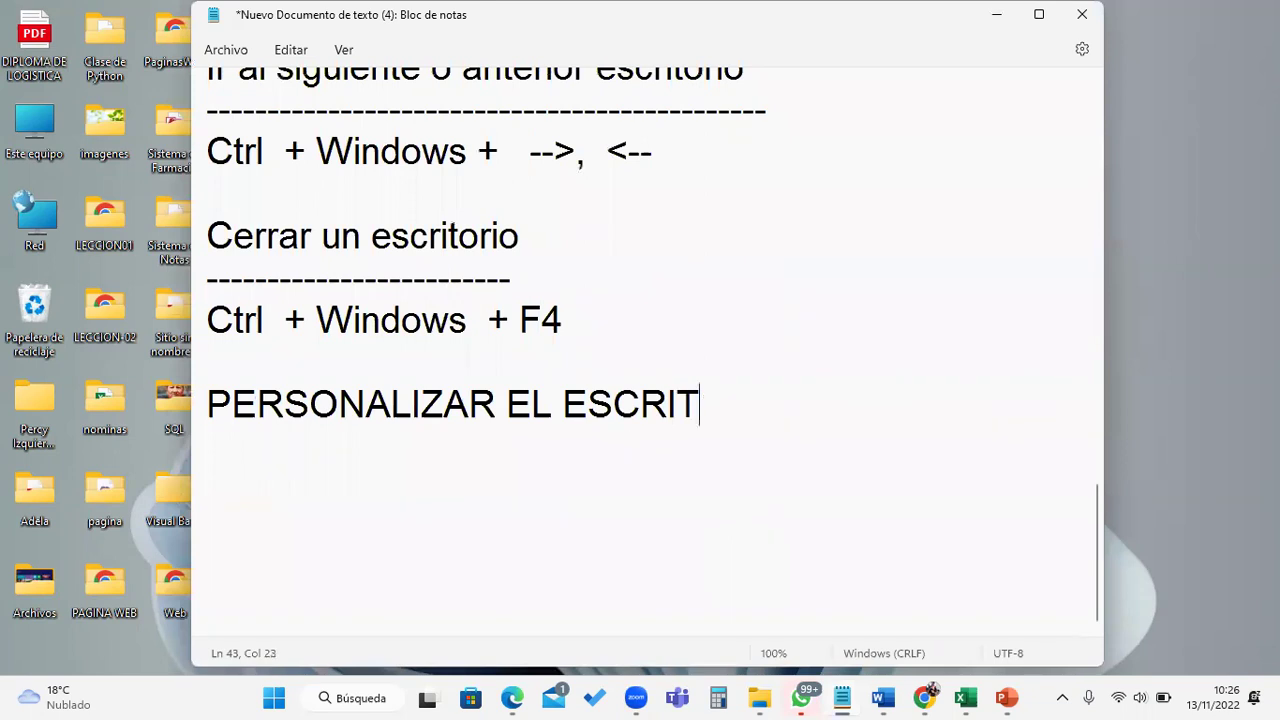
type("ORIO")
key("Return")
key("Return")
key("Return")
key("Return")
key("Return")
key("Return")
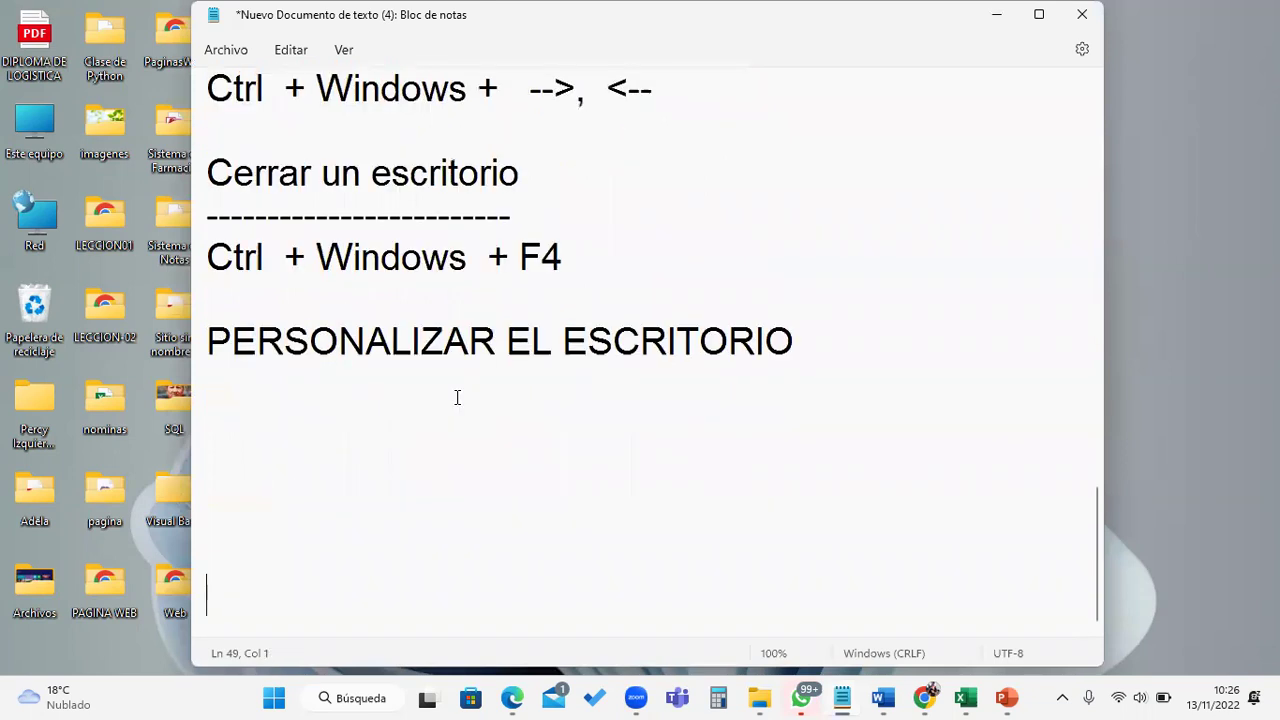
- Underline the heading "PERSONALIZAR EL ESCRITORIO" with dashes and add the item "*Fondo" below it
left_click(436, 373)
type("-------------------------------------------------")
key("Return")
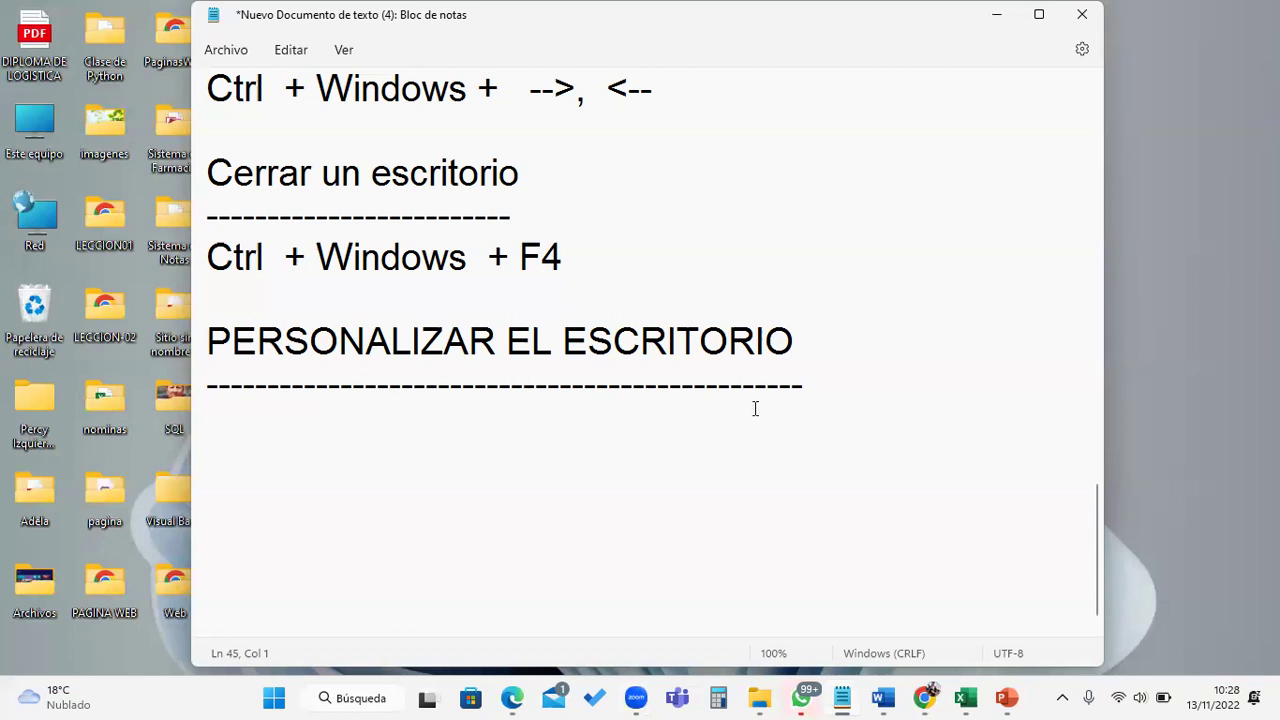
type("*Fondo")
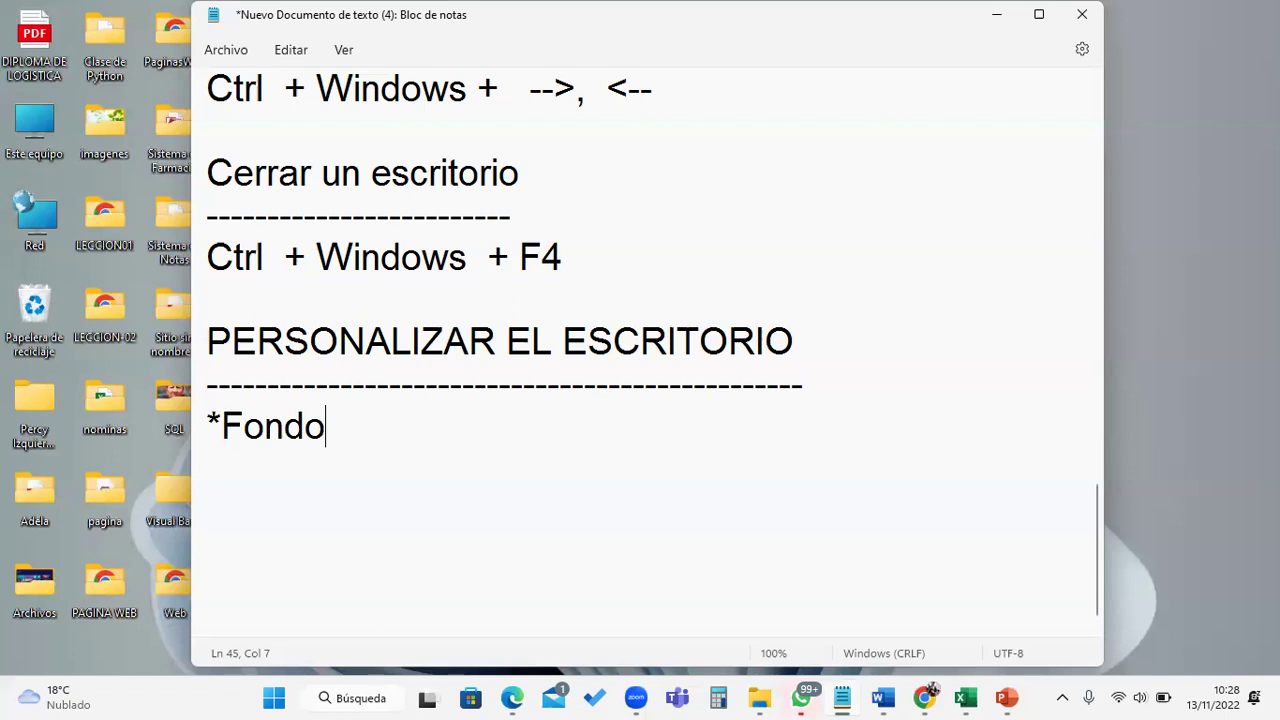
- Minimize the notes and open the desktop's personalization settings from its extended options
left_click(996, 16)
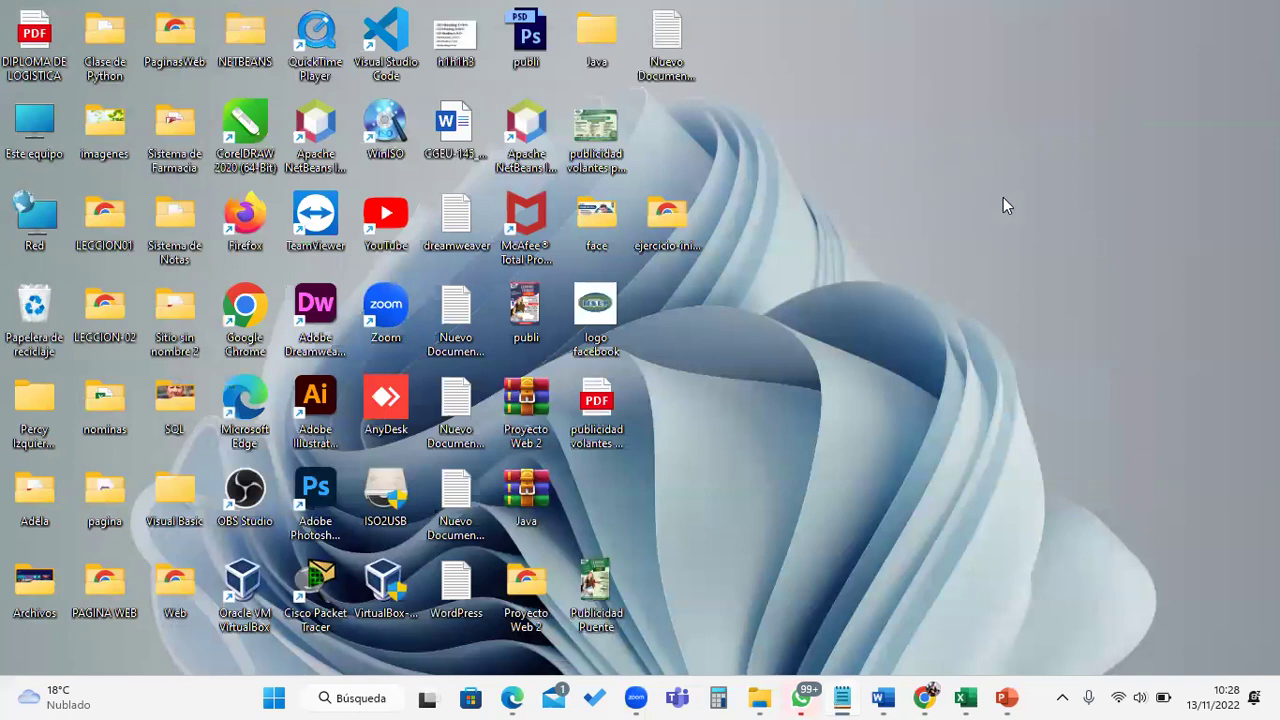
right_click(973, 118)
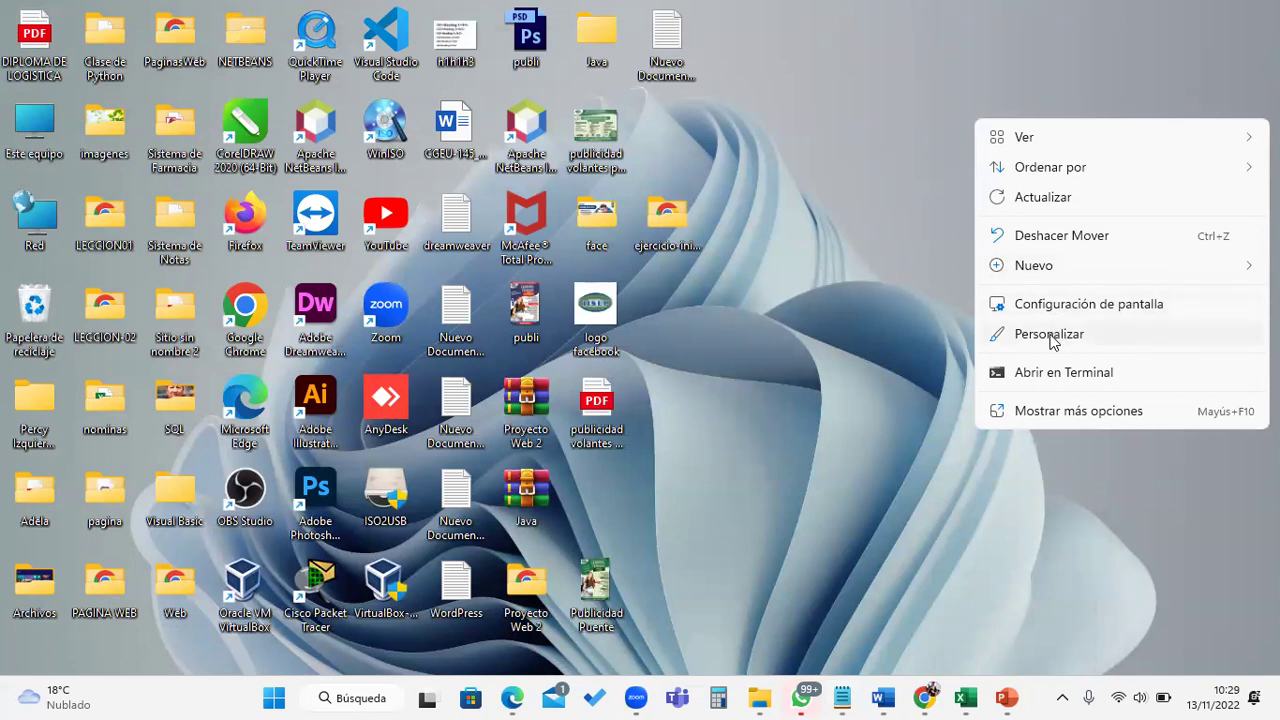
left_click(1066, 415)
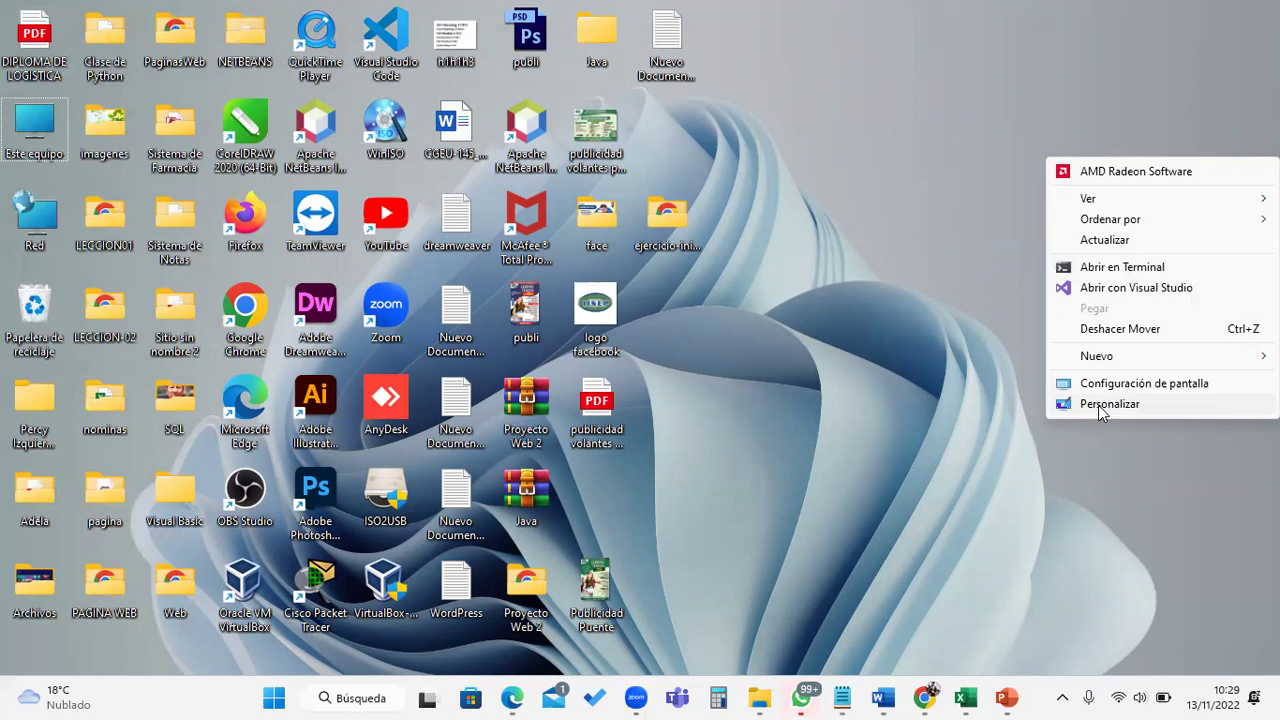
right_click(834, 161)
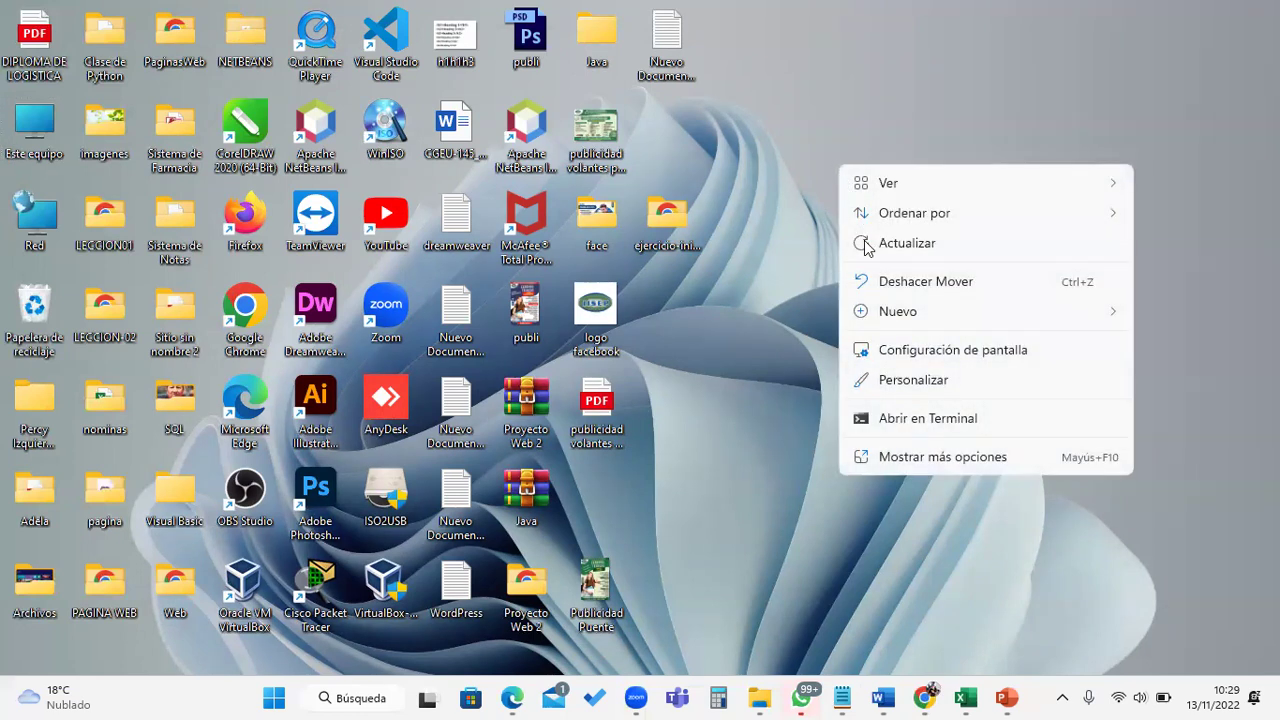
left_click(914, 456)
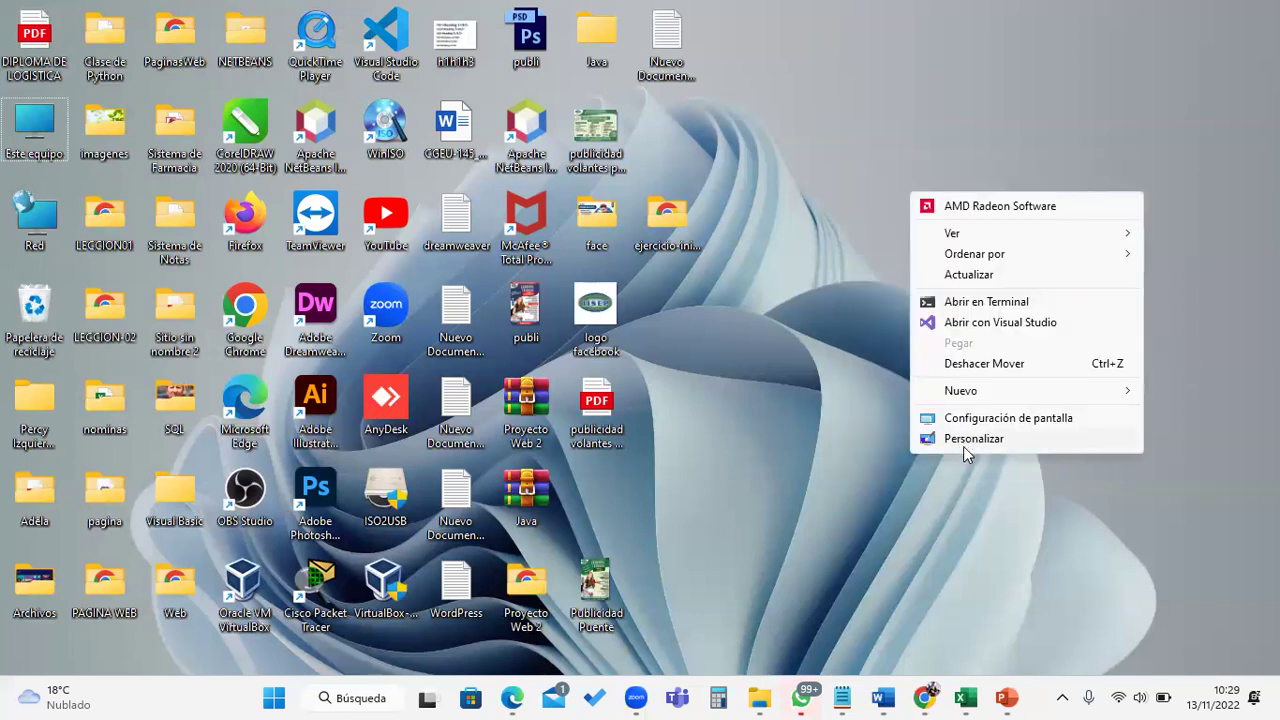
left_click(963, 446)
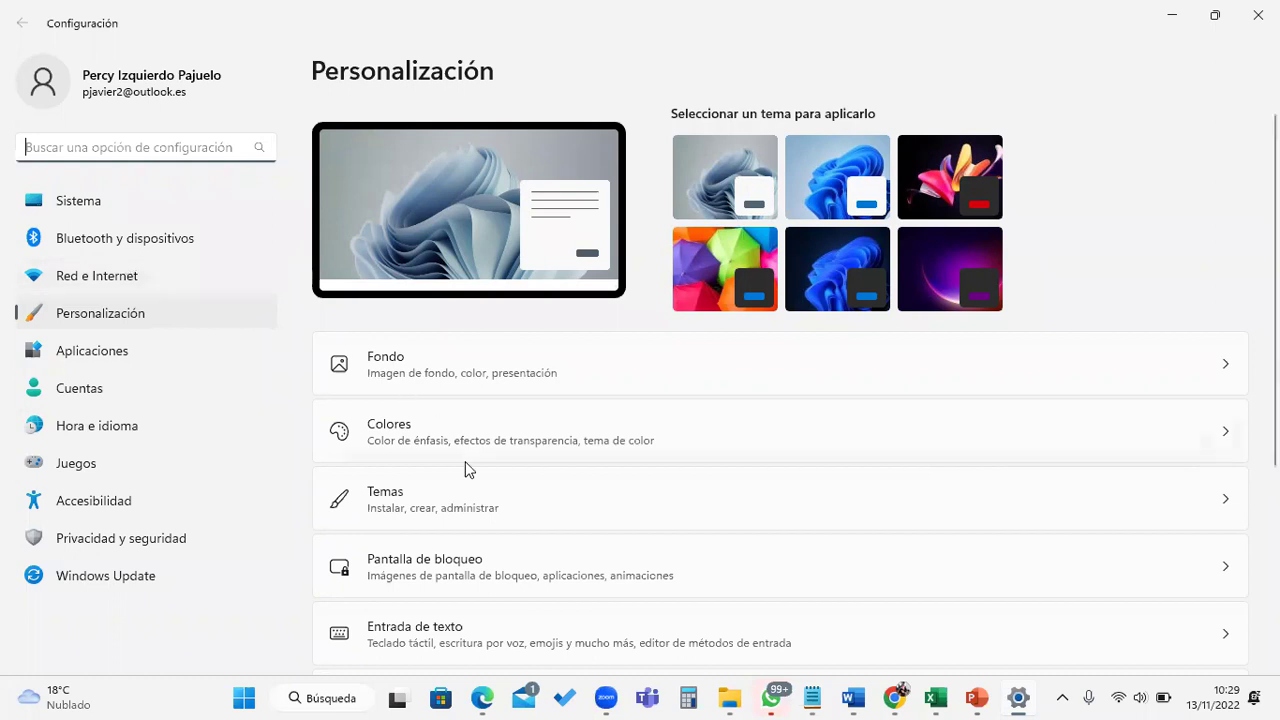
- Look through the personalization categories and close Settings
scroll(466, 466, "down", 2)
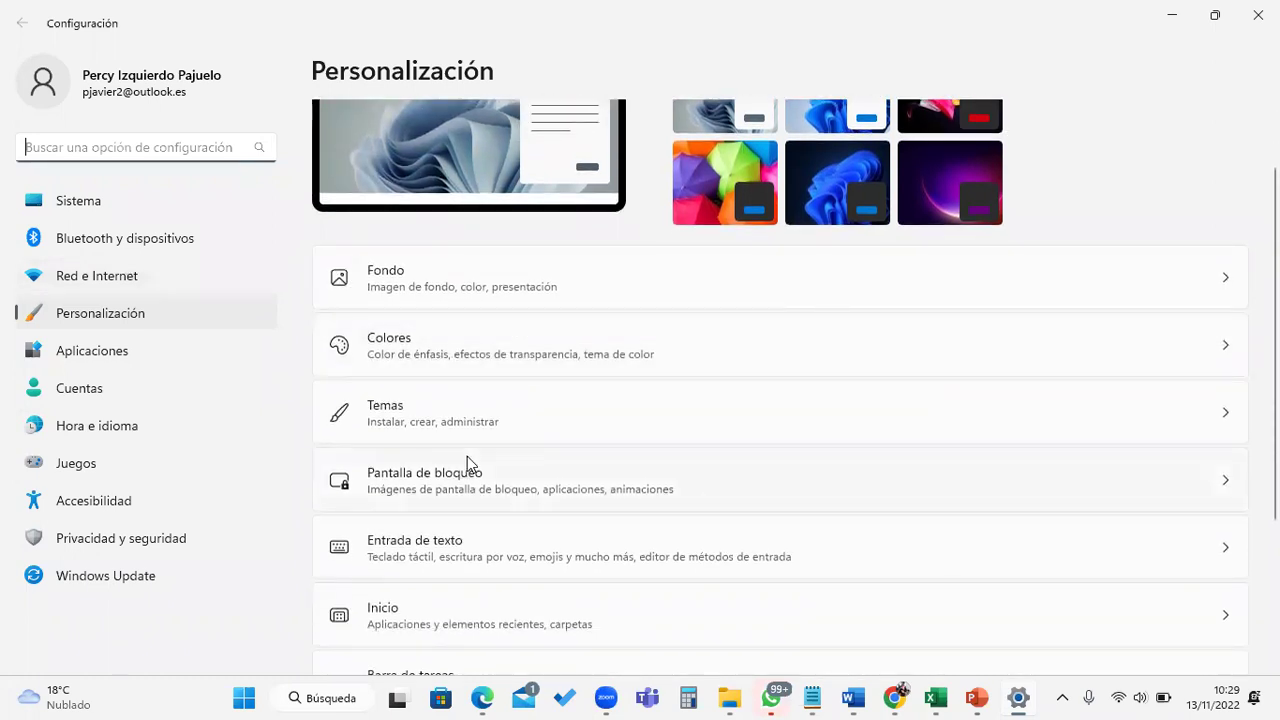
scroll(467, 456, "down", 2)
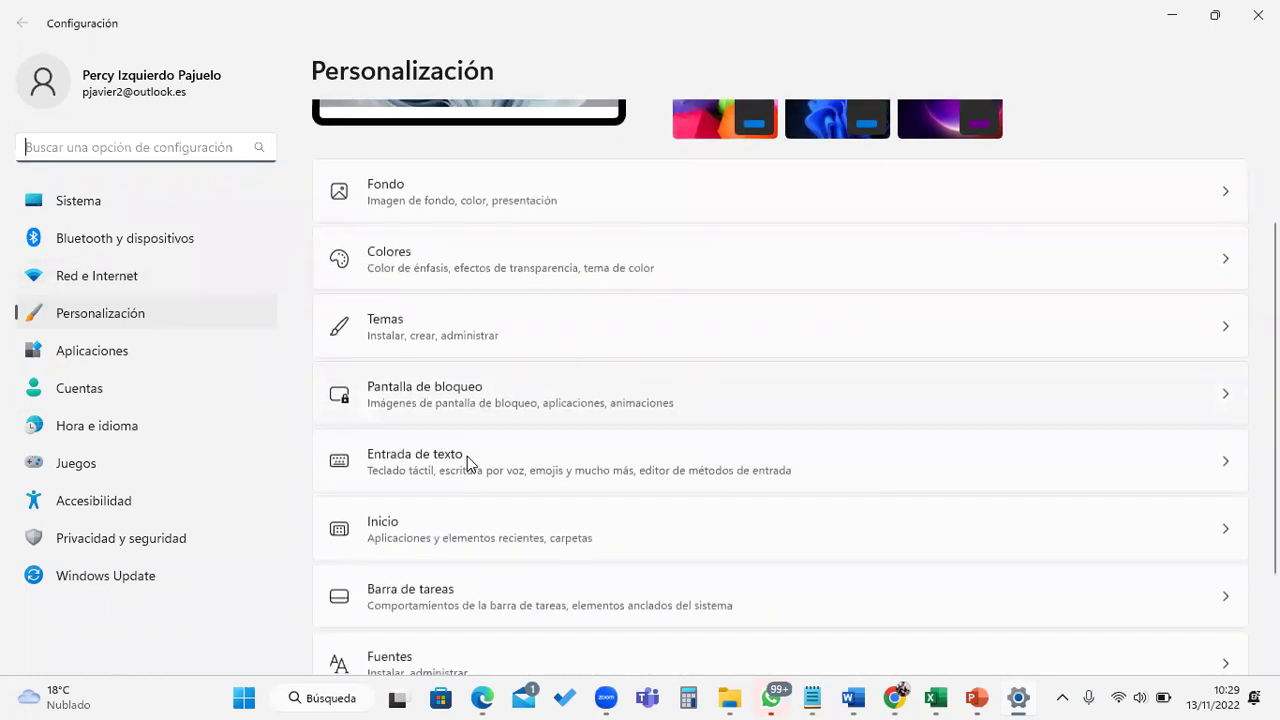
scroll(467, 456, "up", 3)
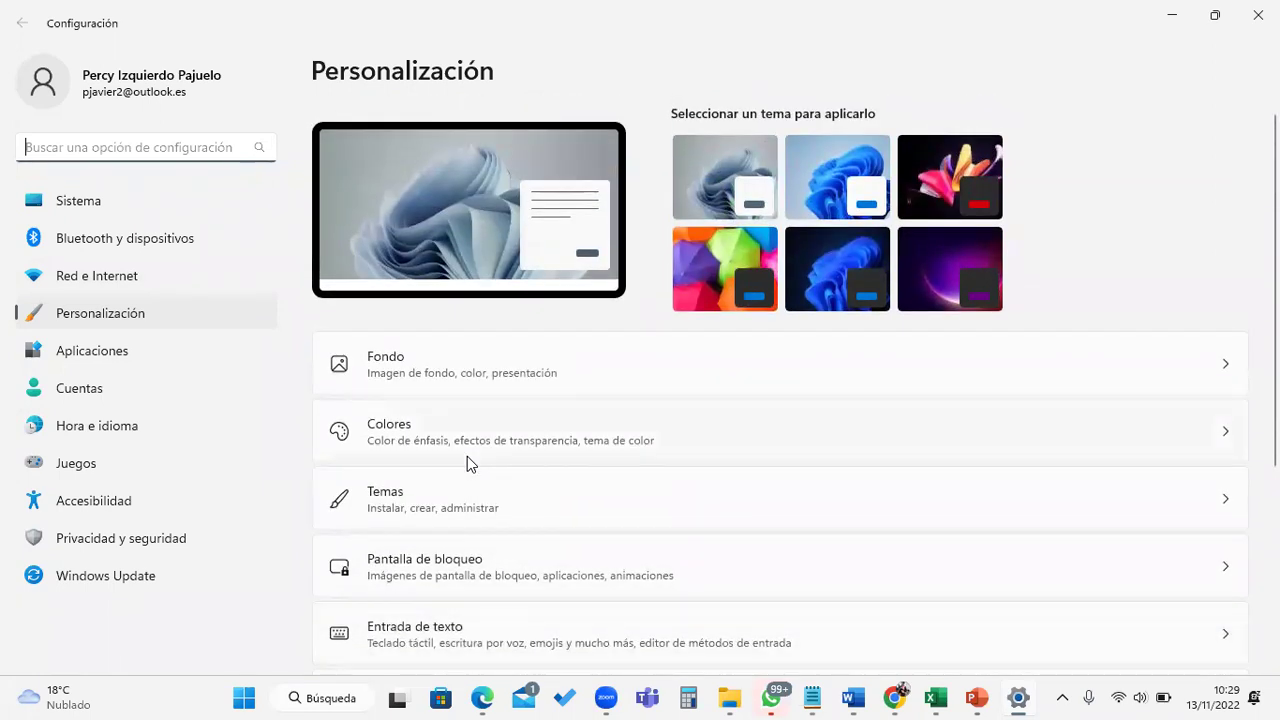
left_click(1258, 15)
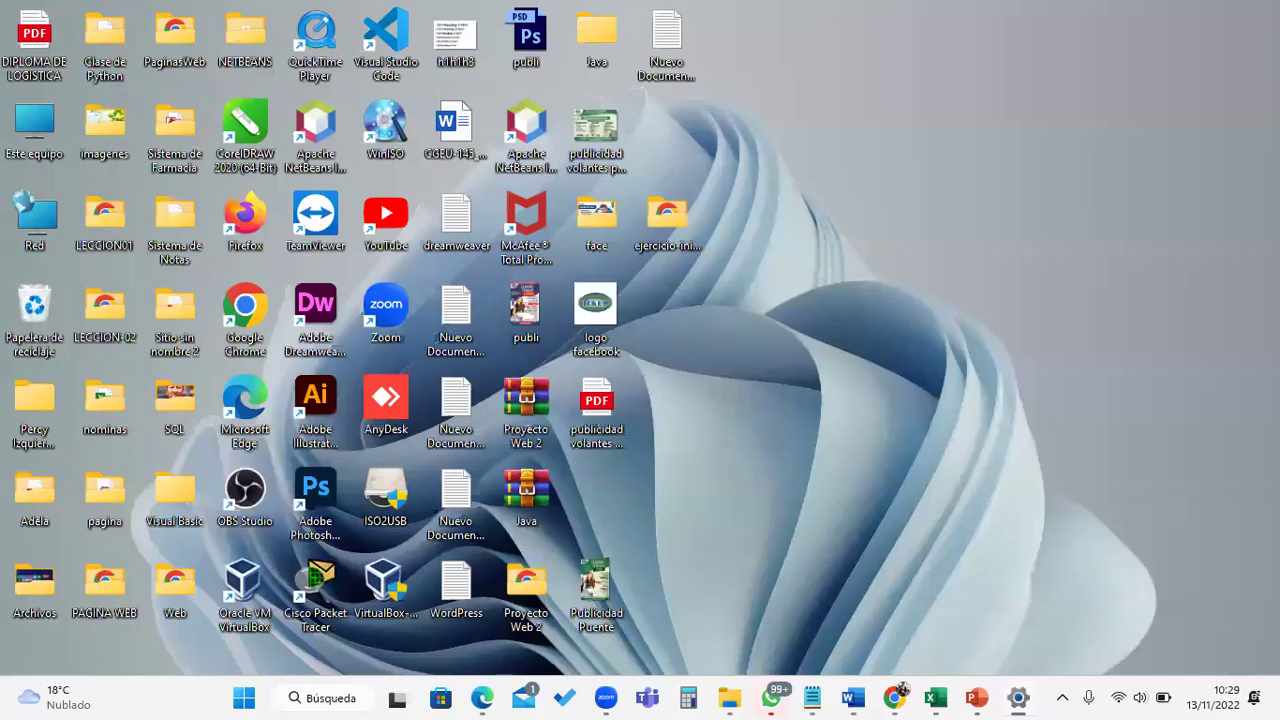
- Reopen the personalization settings from the desktop and go to the Fondo page
right_click(918, 116)
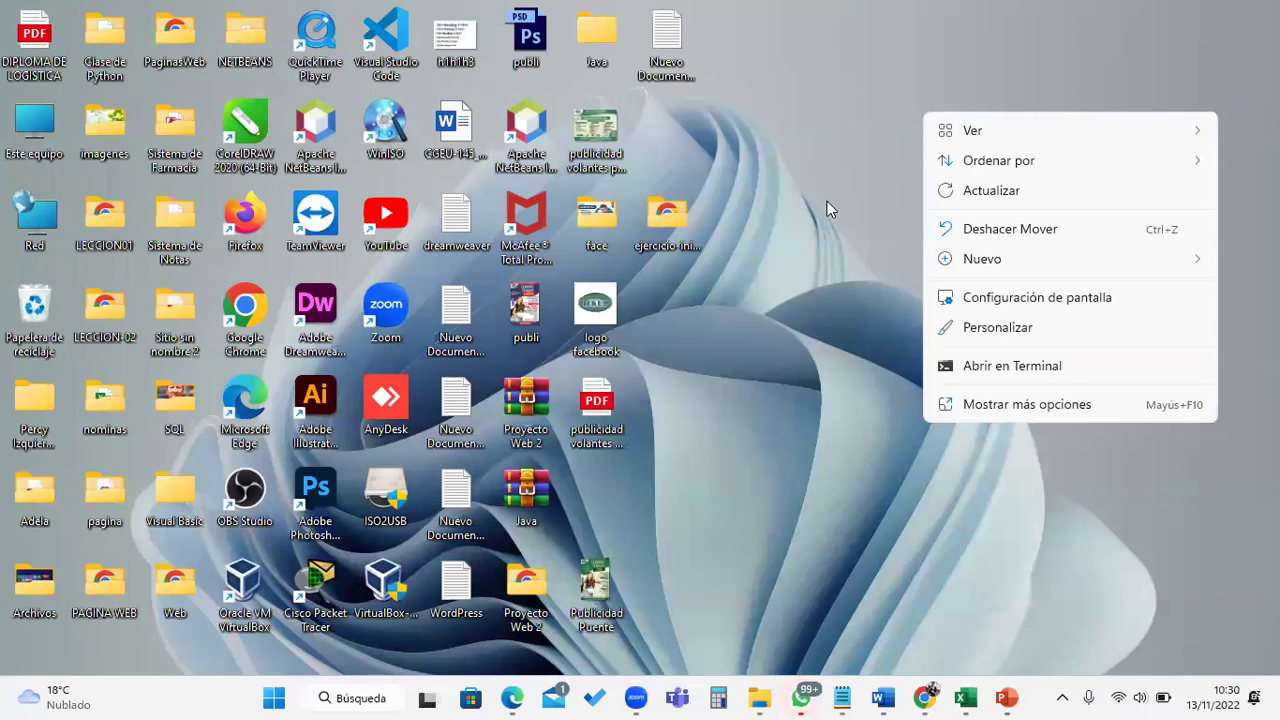
left_click(823, 118)
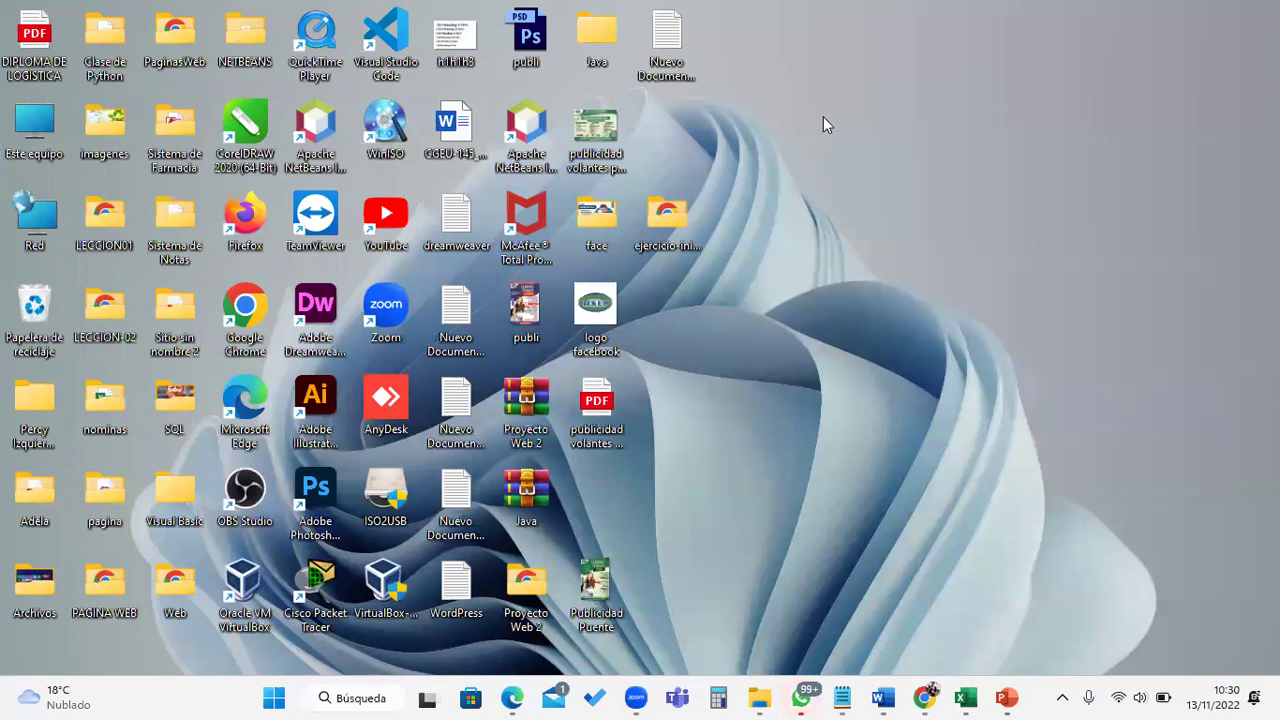
right_click(823, 116)
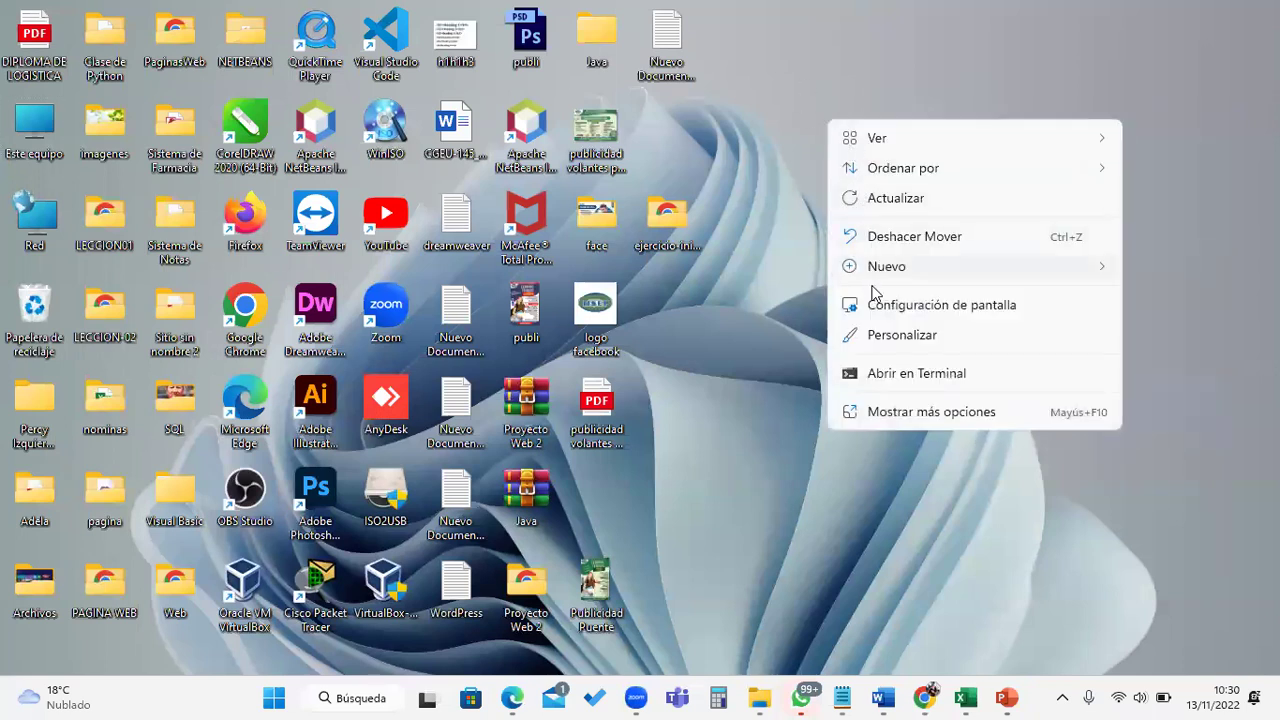
left_click(912, 412)
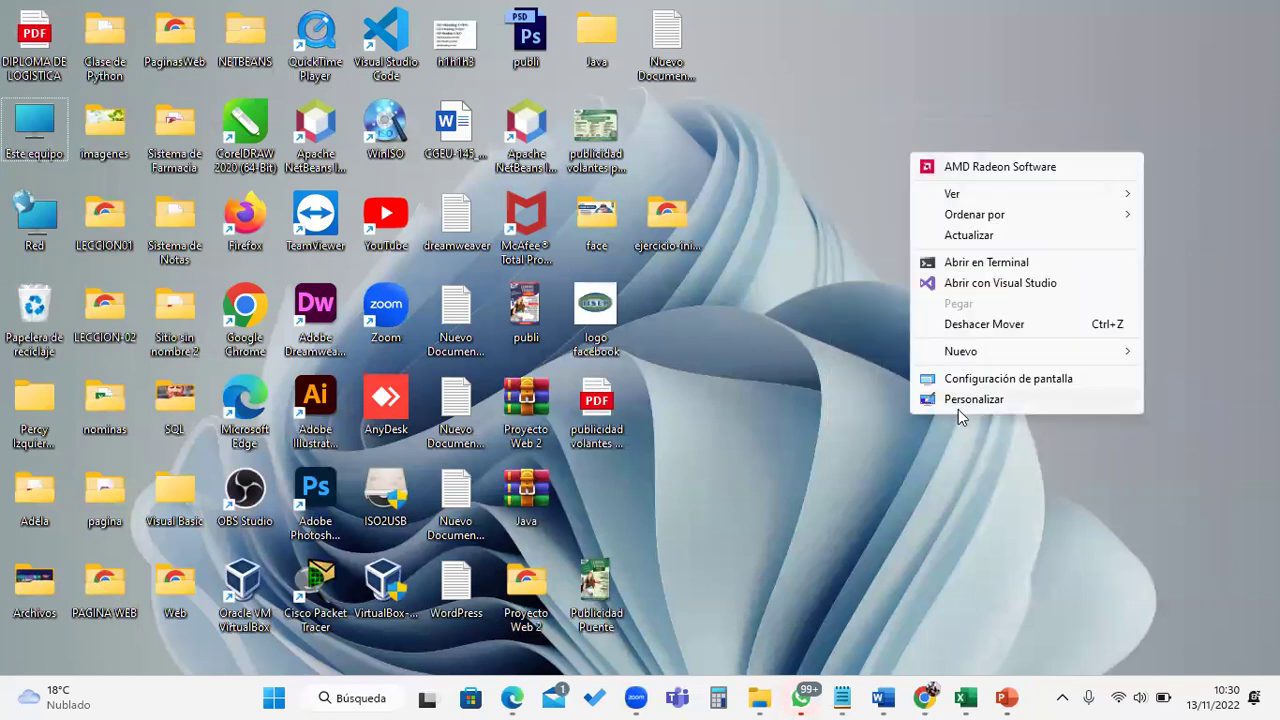
left_click(958, 409)
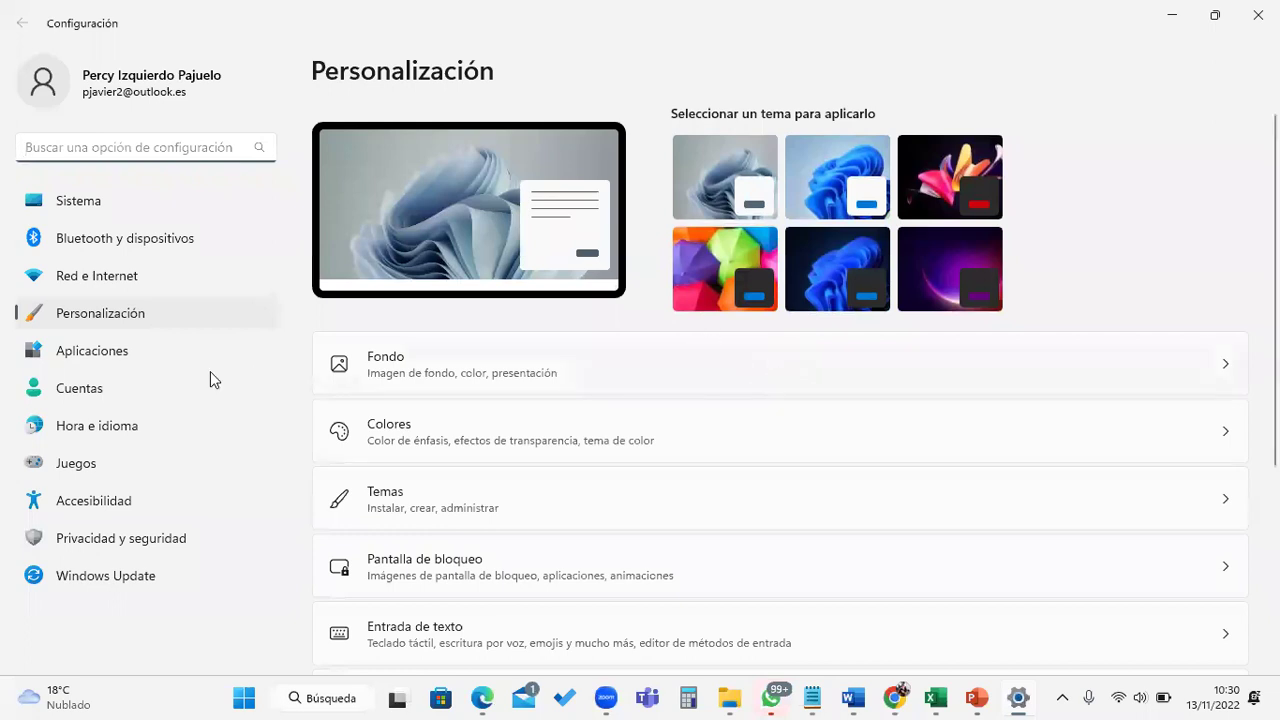
scroll(543, 420, "down", 2)
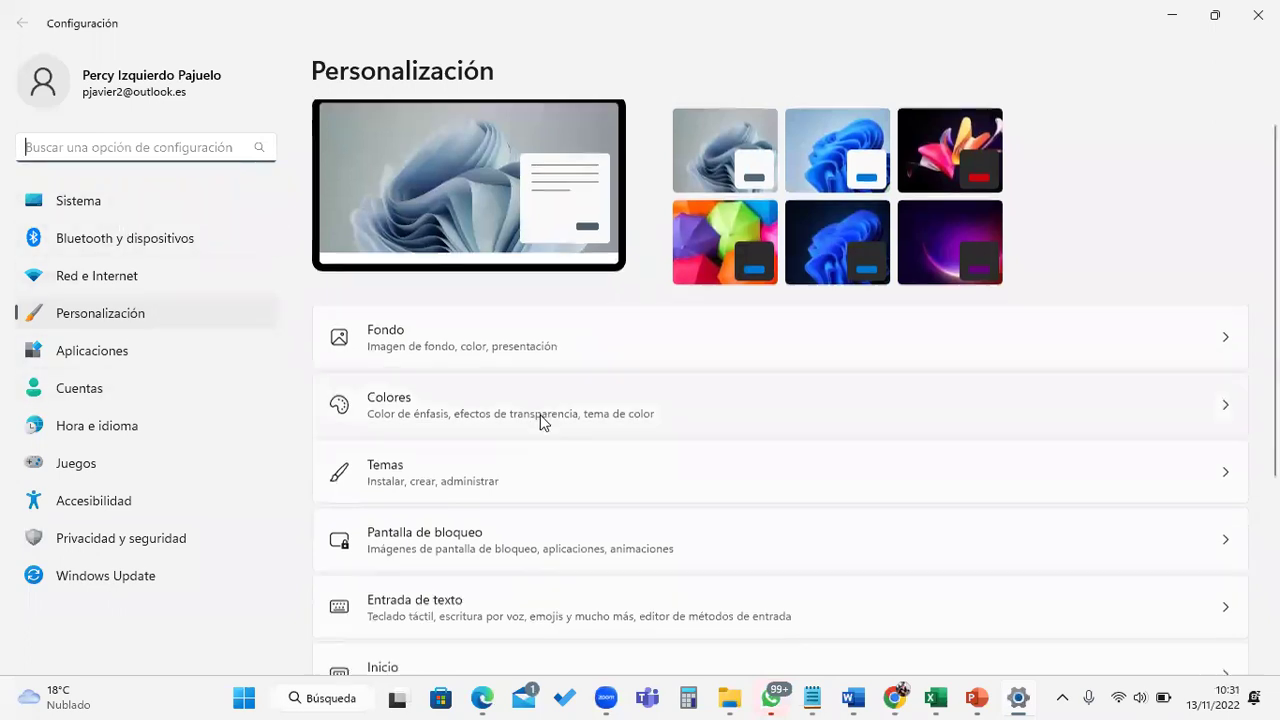
scroll(543, 420, "down", 1)
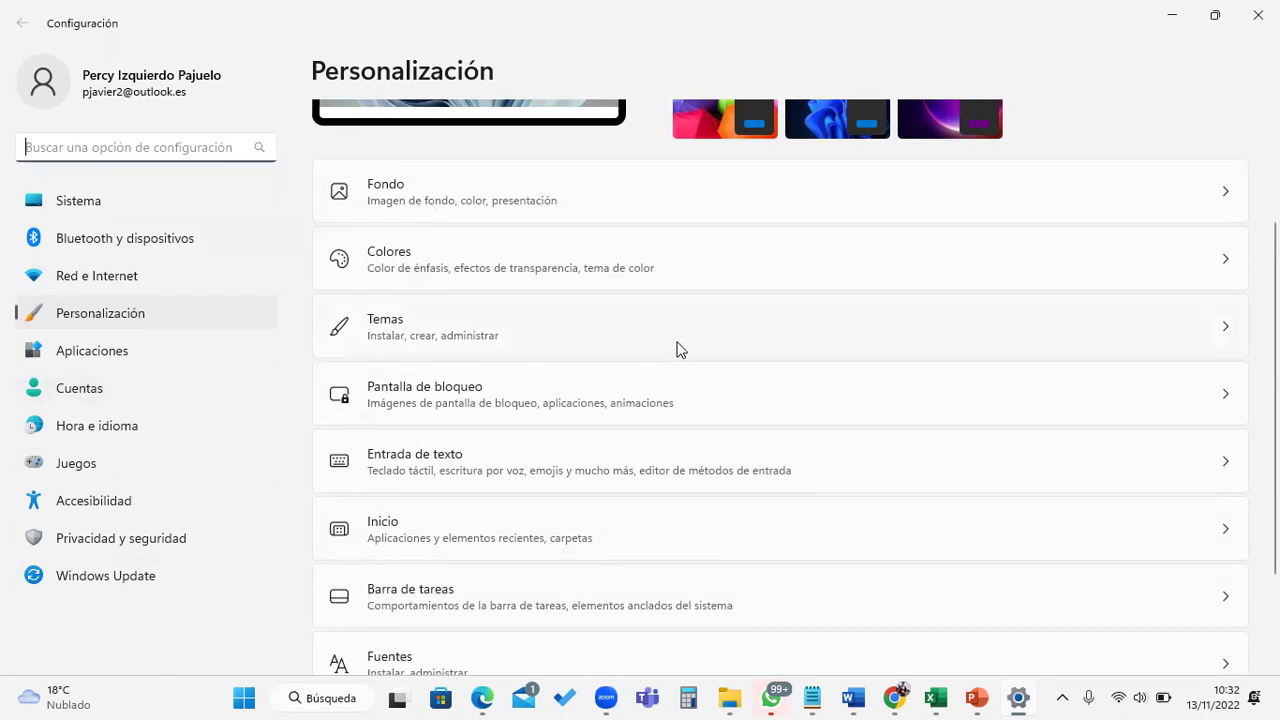
left_click(476, 207)
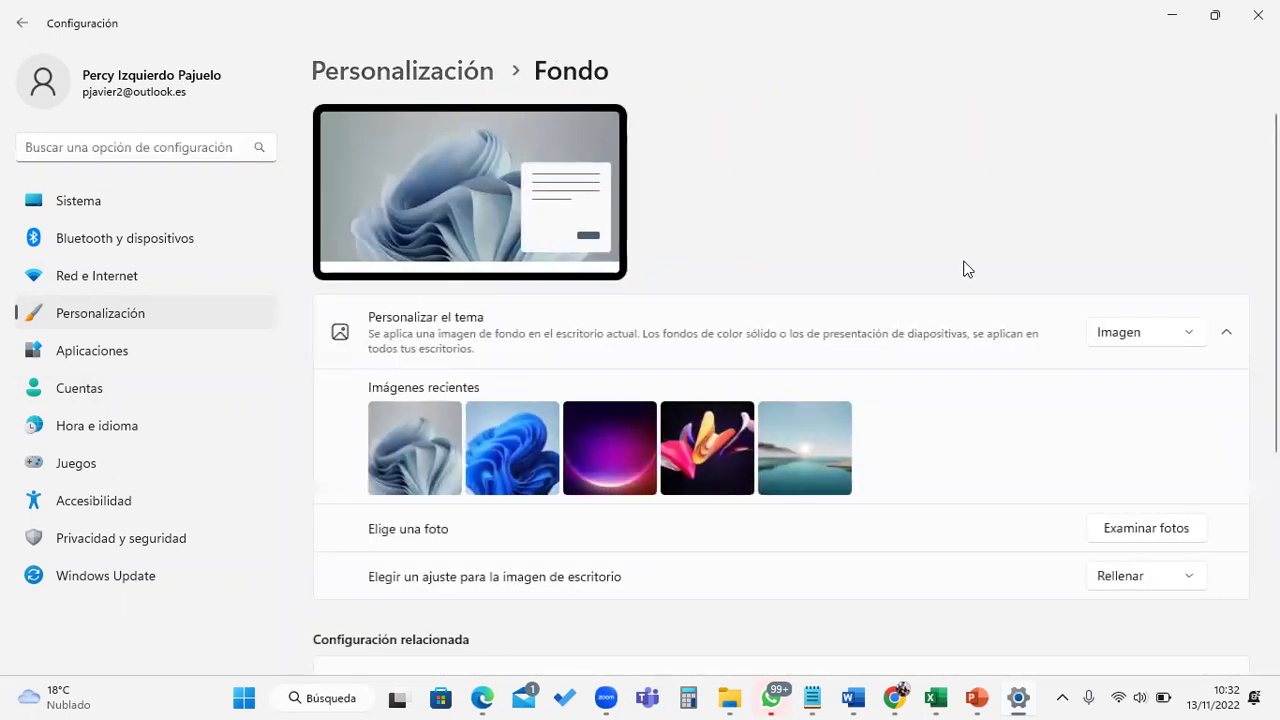
- Review the background types offered for the theme and select Imagen
scroll(958, 218, "down", 2)
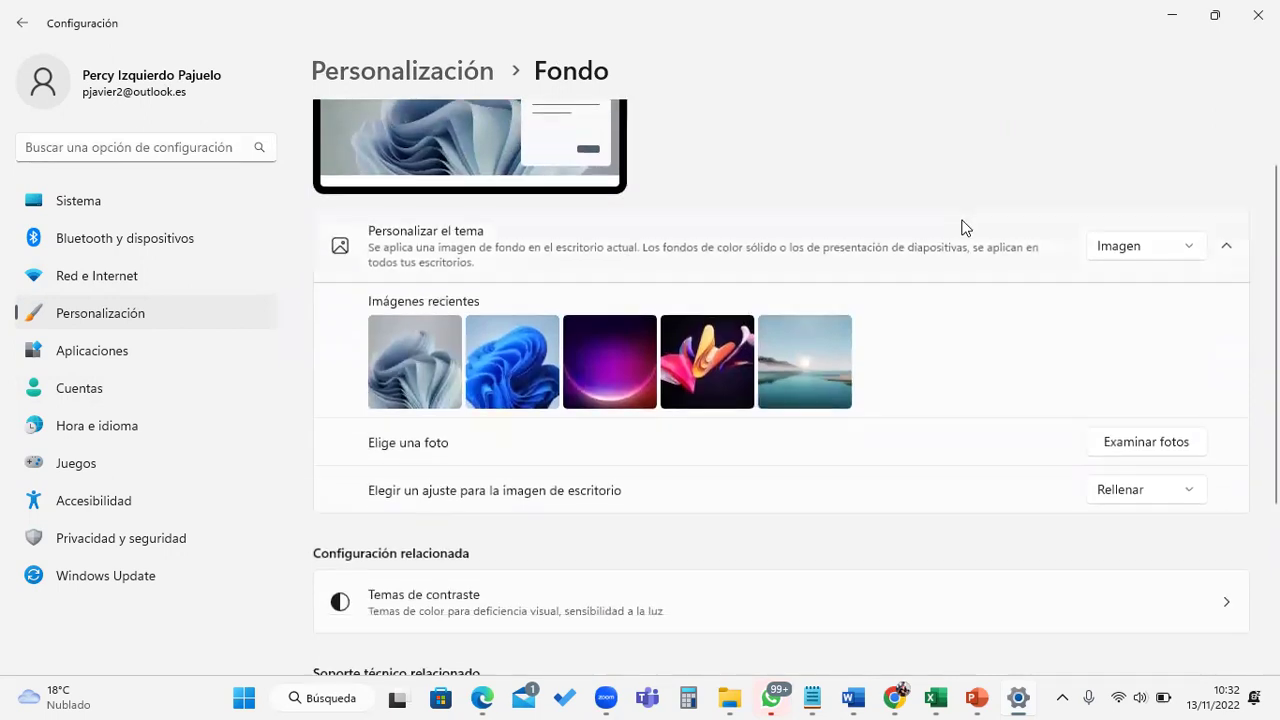
scroll(963, 227, "up", 1)
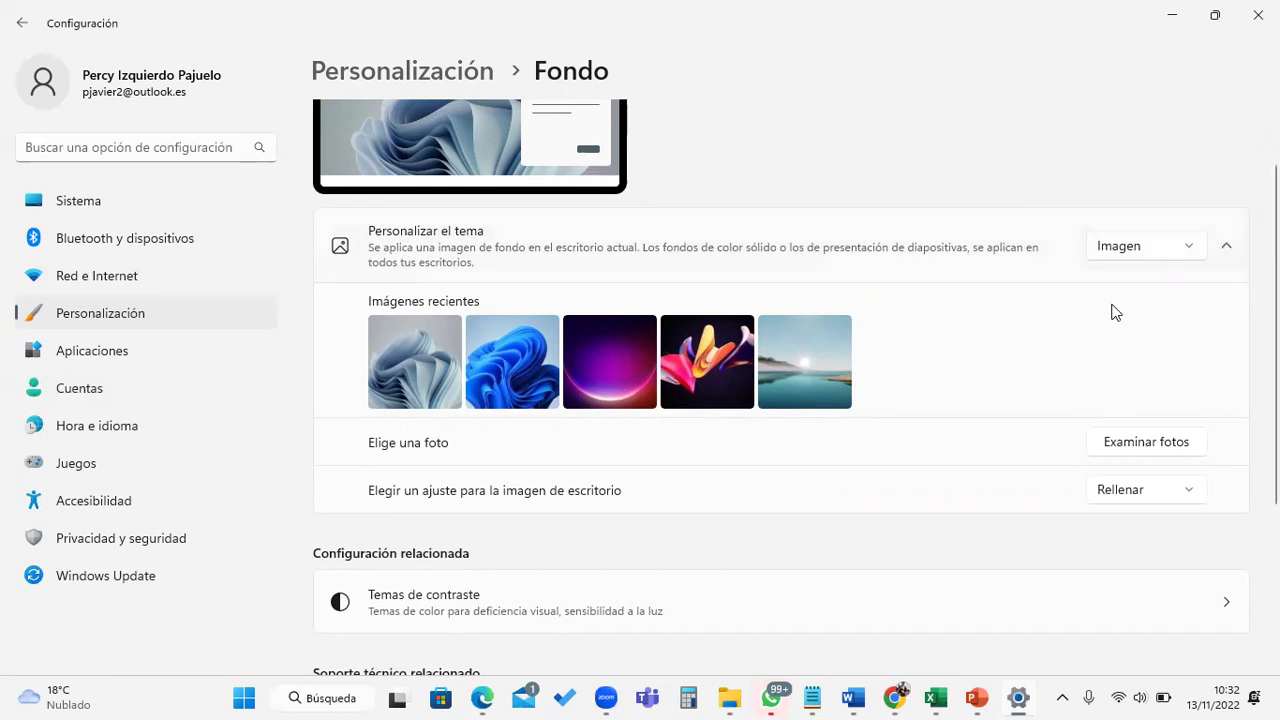
left_click(1188, 256)
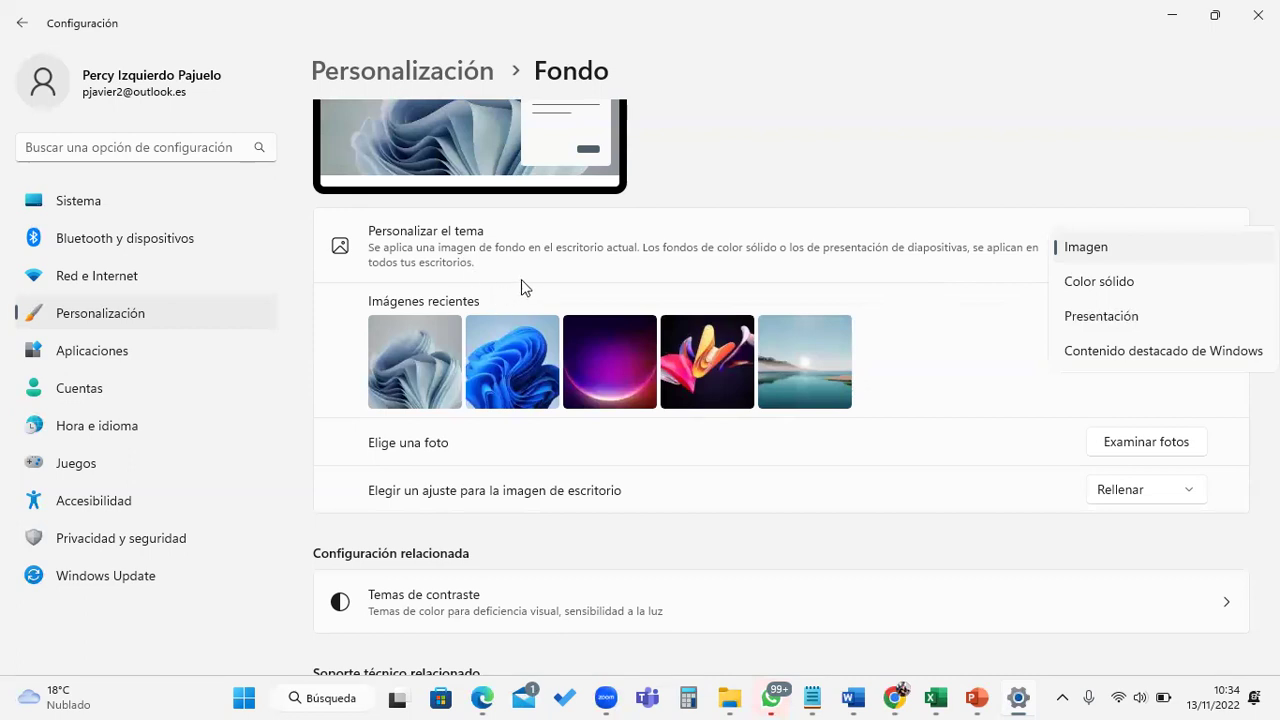
left_click(1094, 250)
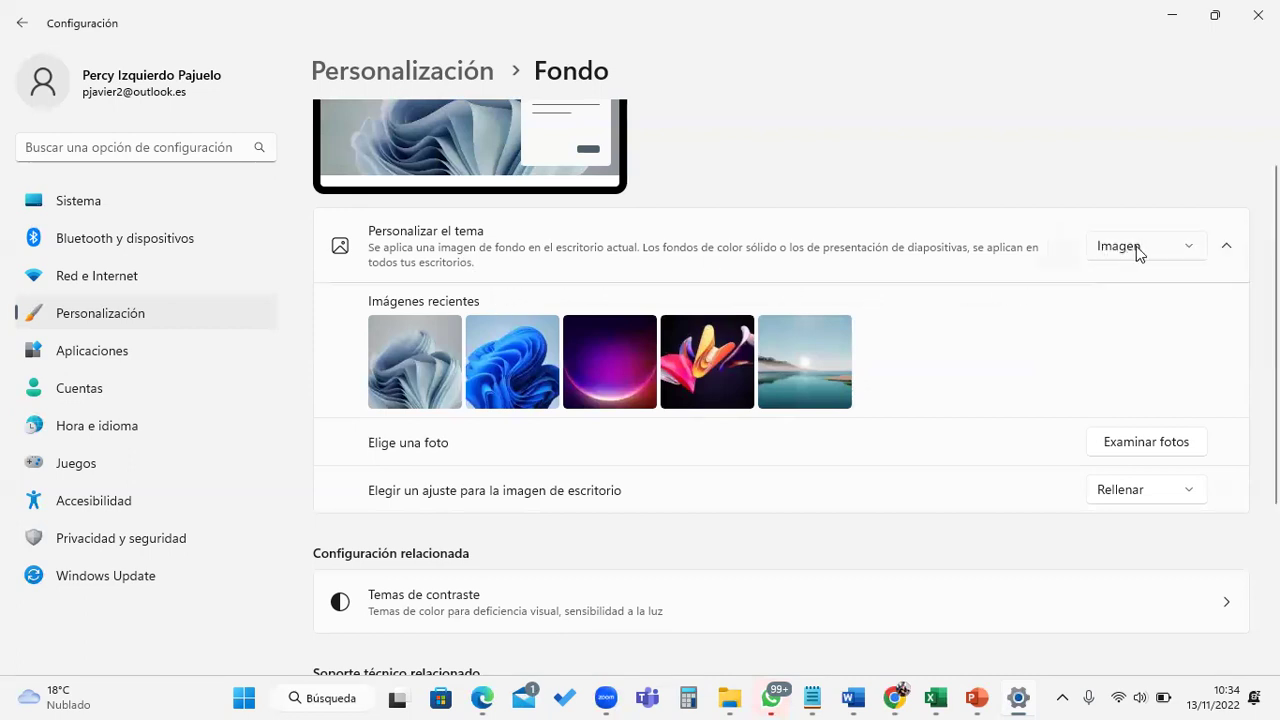
- Switch the background type to Color sólido, followed by Presentación, to show the options each one offers
left_click(1136, 248)
left_click(1141, 286)
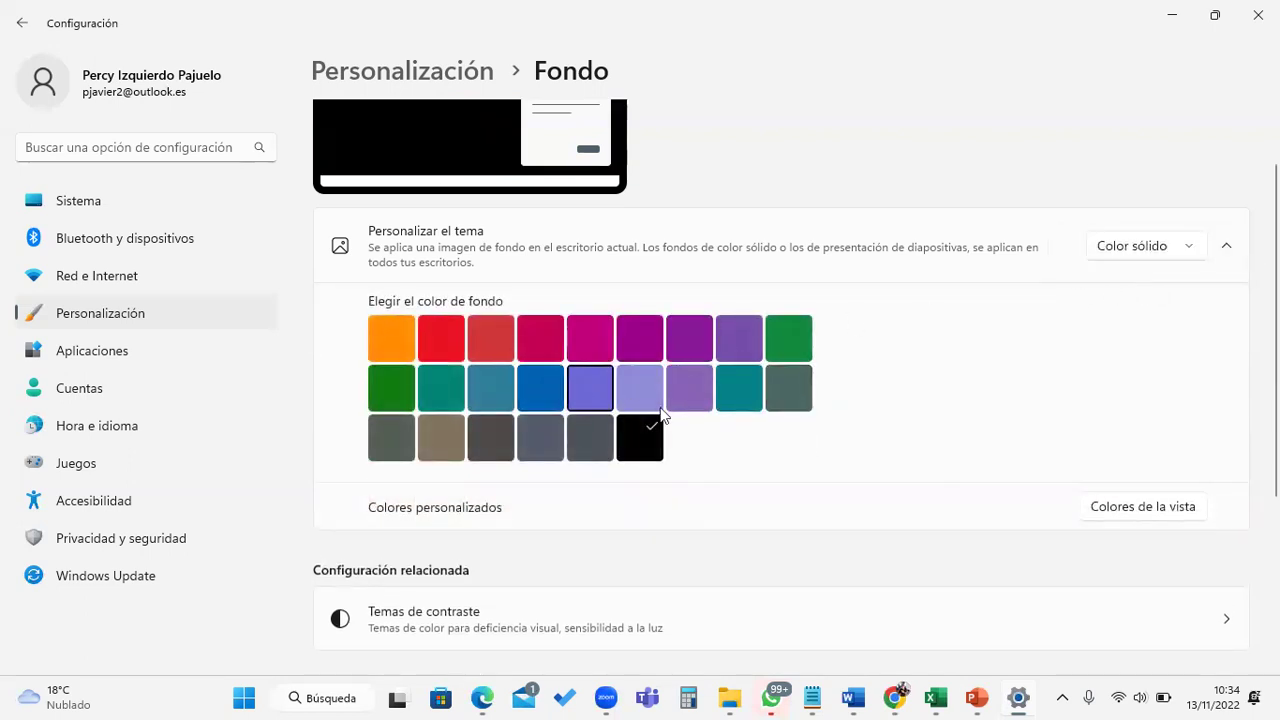
left_click(1146, 248)
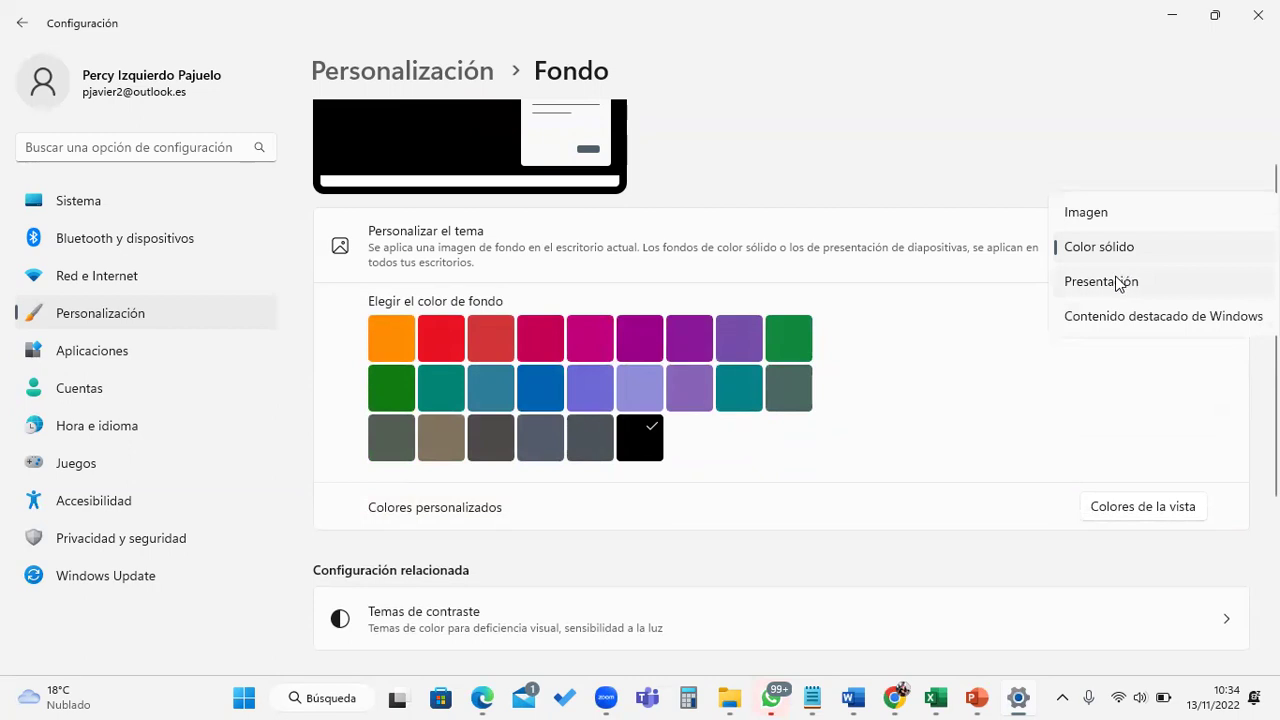
left_click(1128, 282)
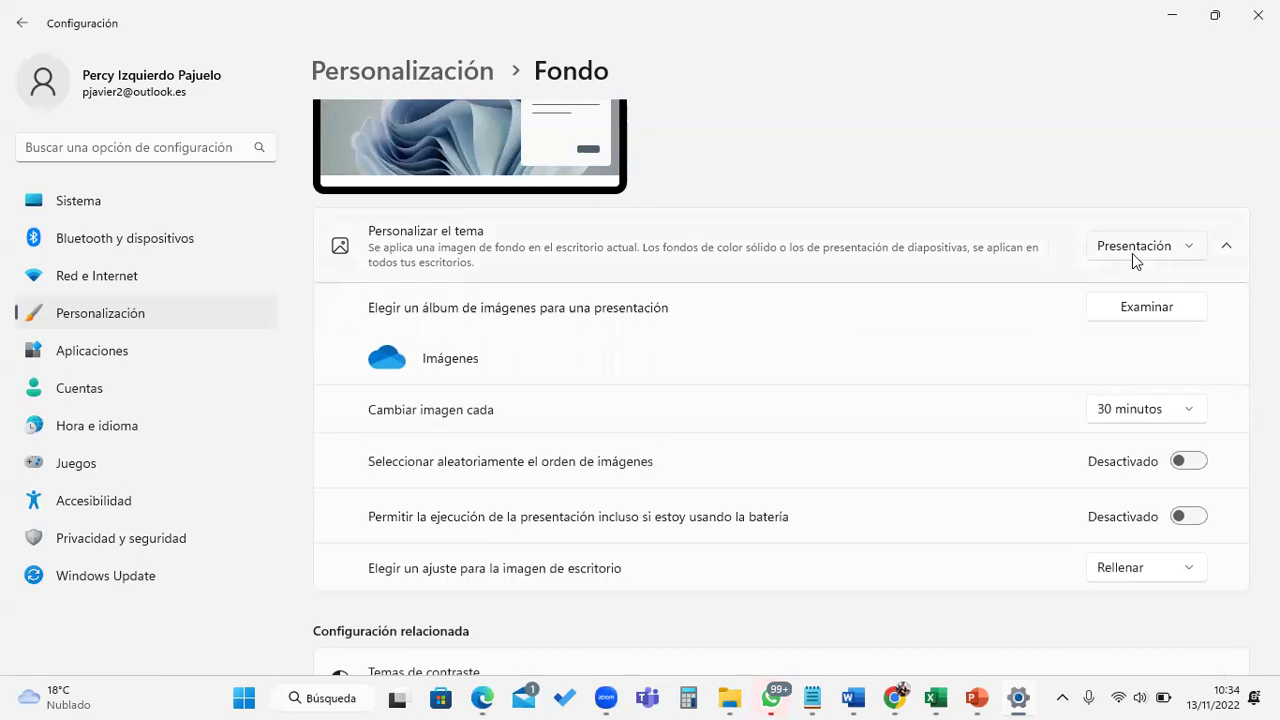
- Set the background type to Contenido destacado de Windows and close Settings to see the desktop
left_click(1141, 252)
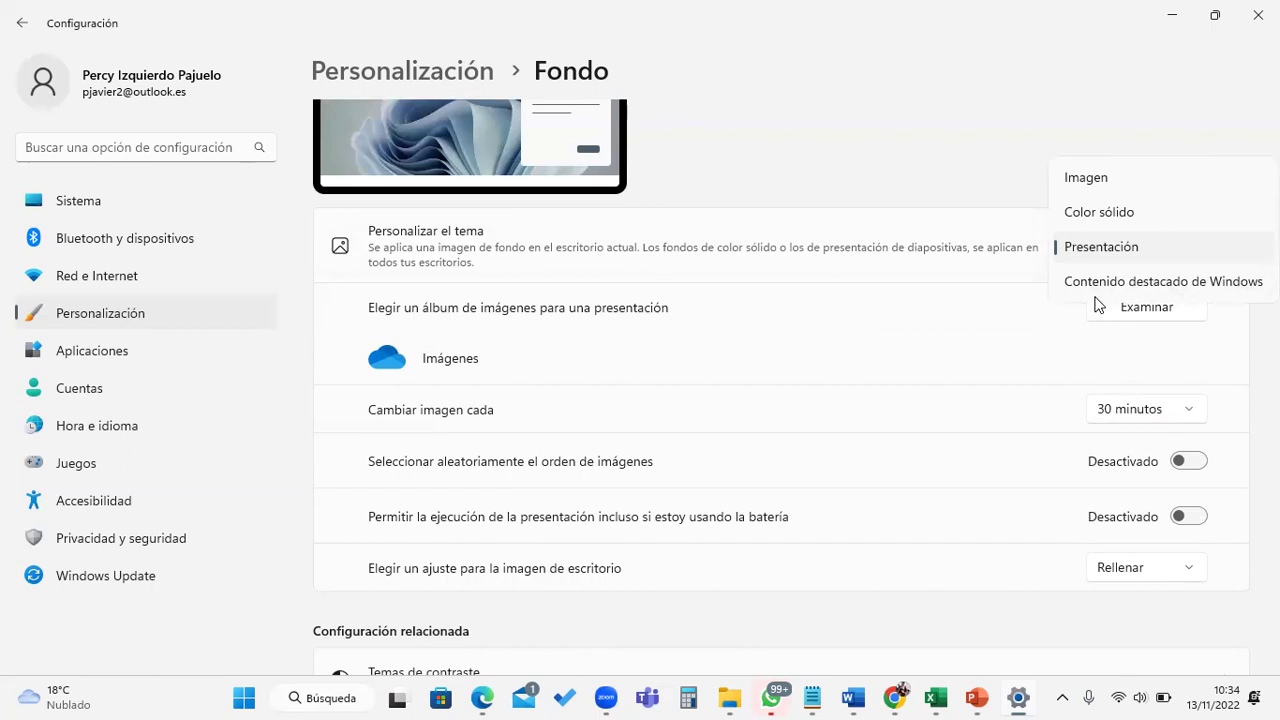
left_click(1217, 289)
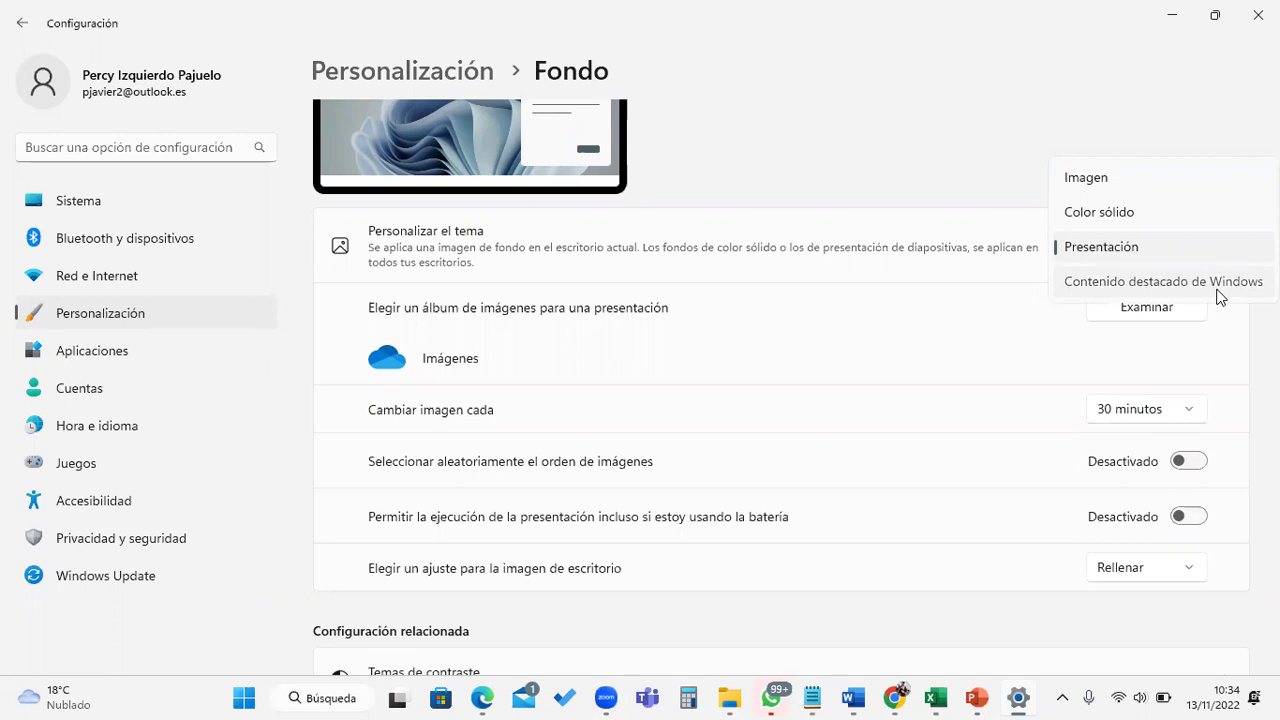
scroll(1085, 300, "up", 2)
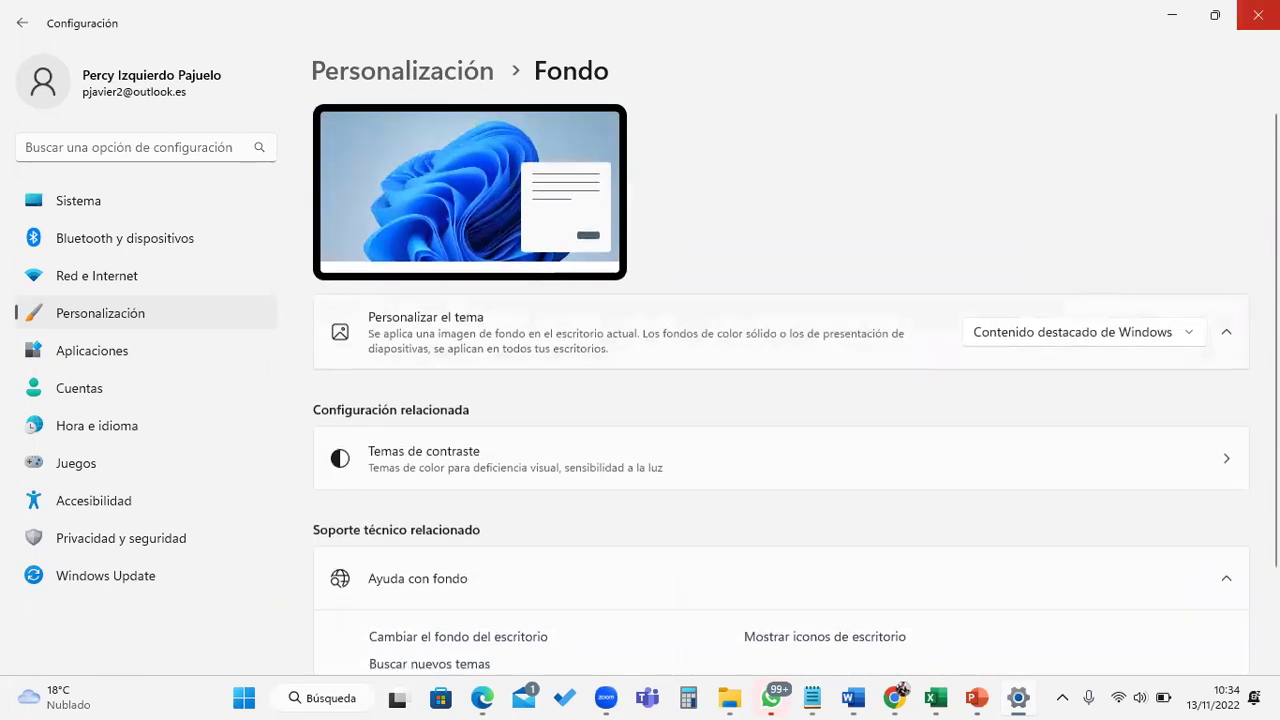
left_click(1257, 15)
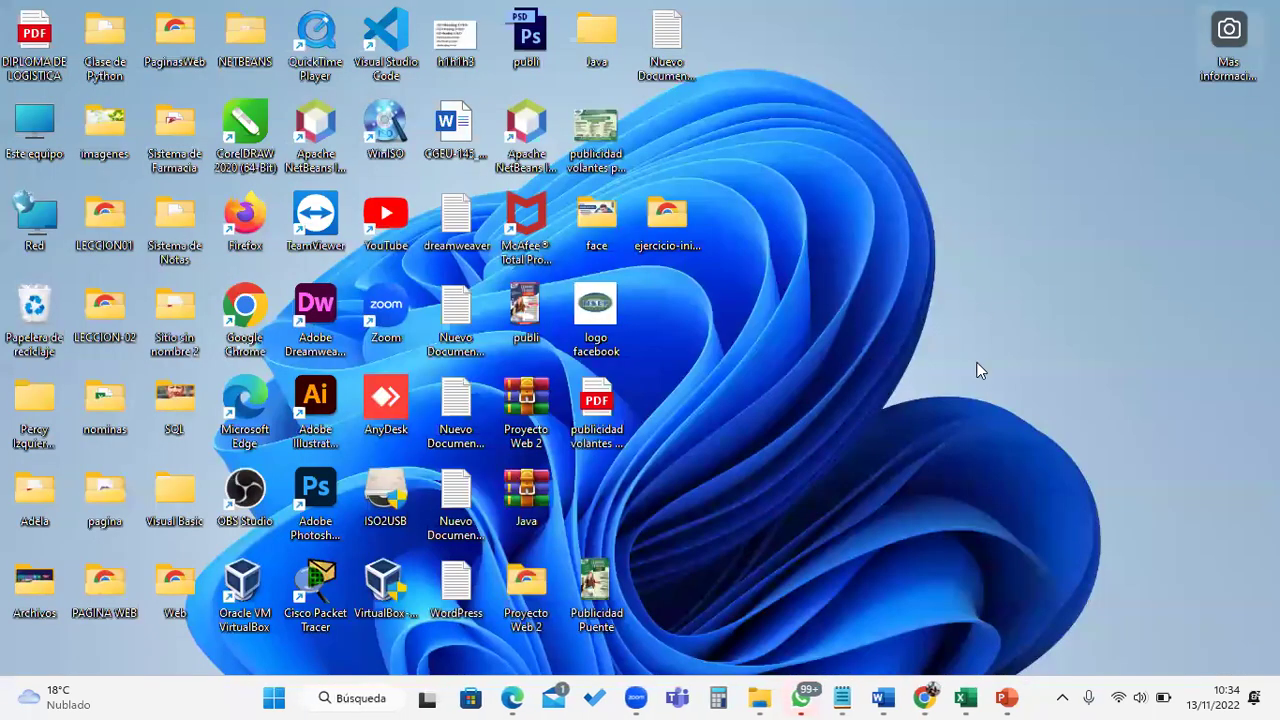
- Open the web page with more information about the featured desktop image and close the browser
mouse_move(1228, 32)
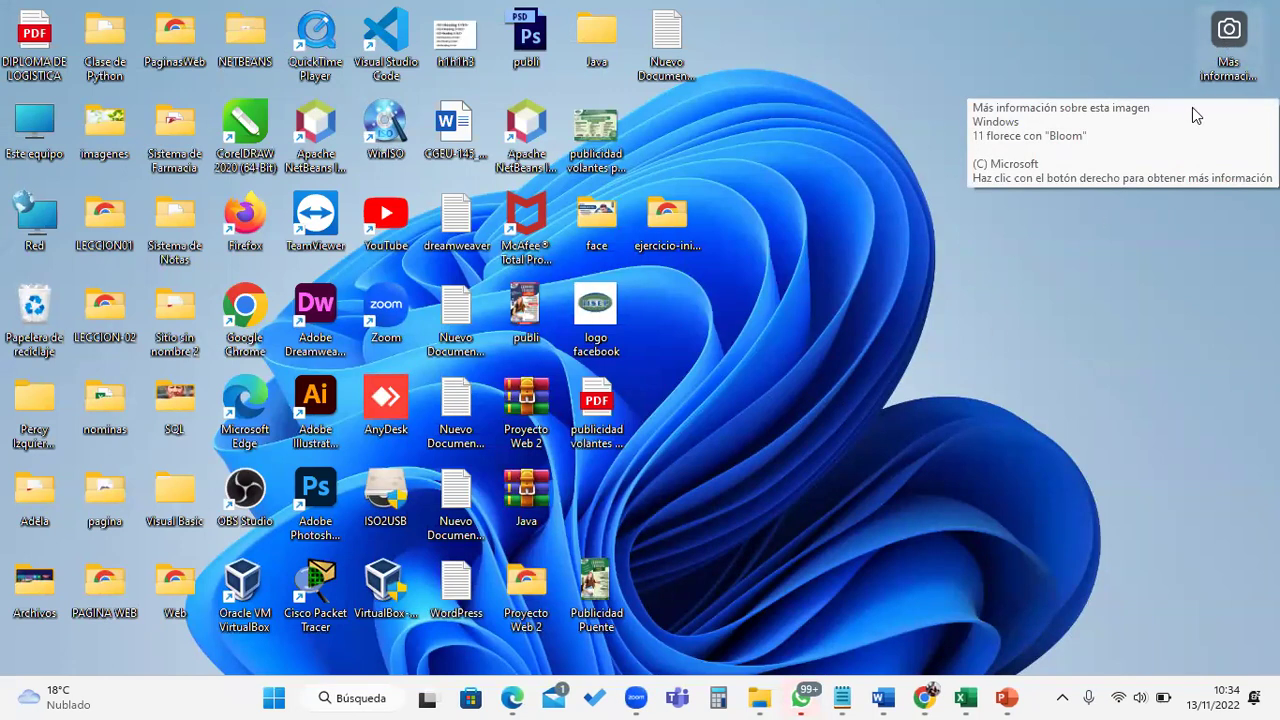
left_click(1236, 38)
double_click(1236, 38)
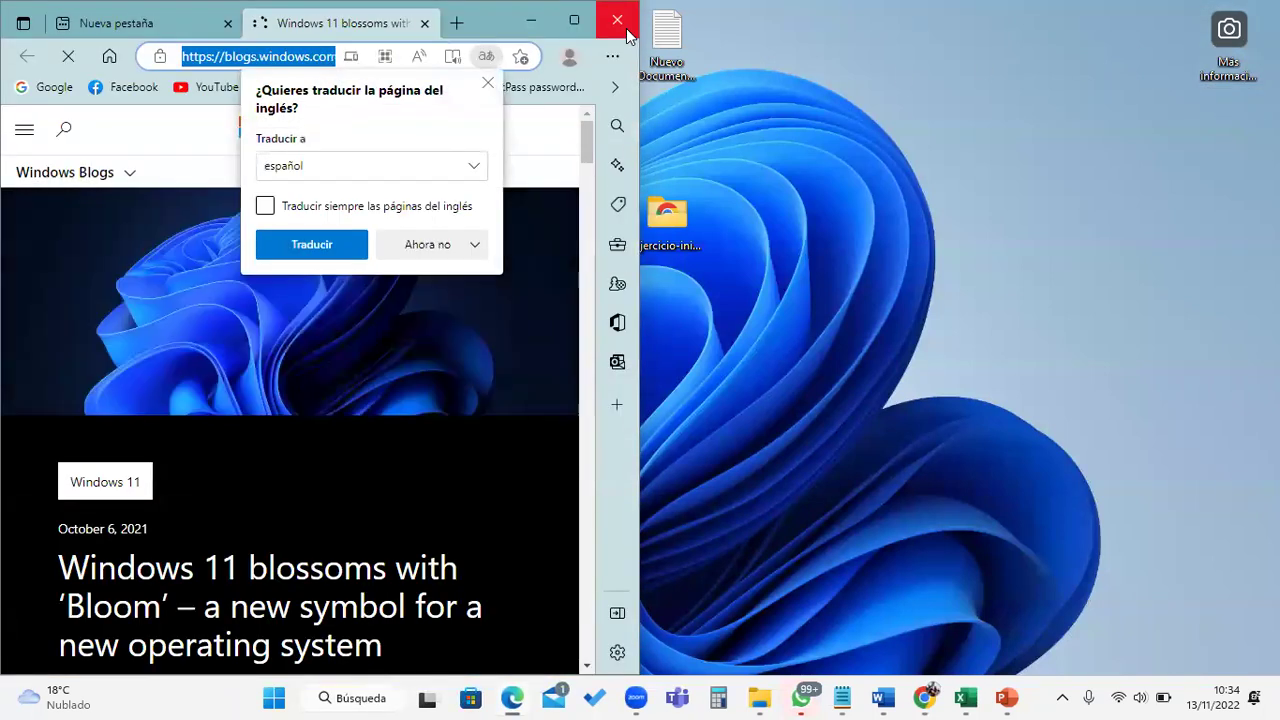
left_click(622, 38)
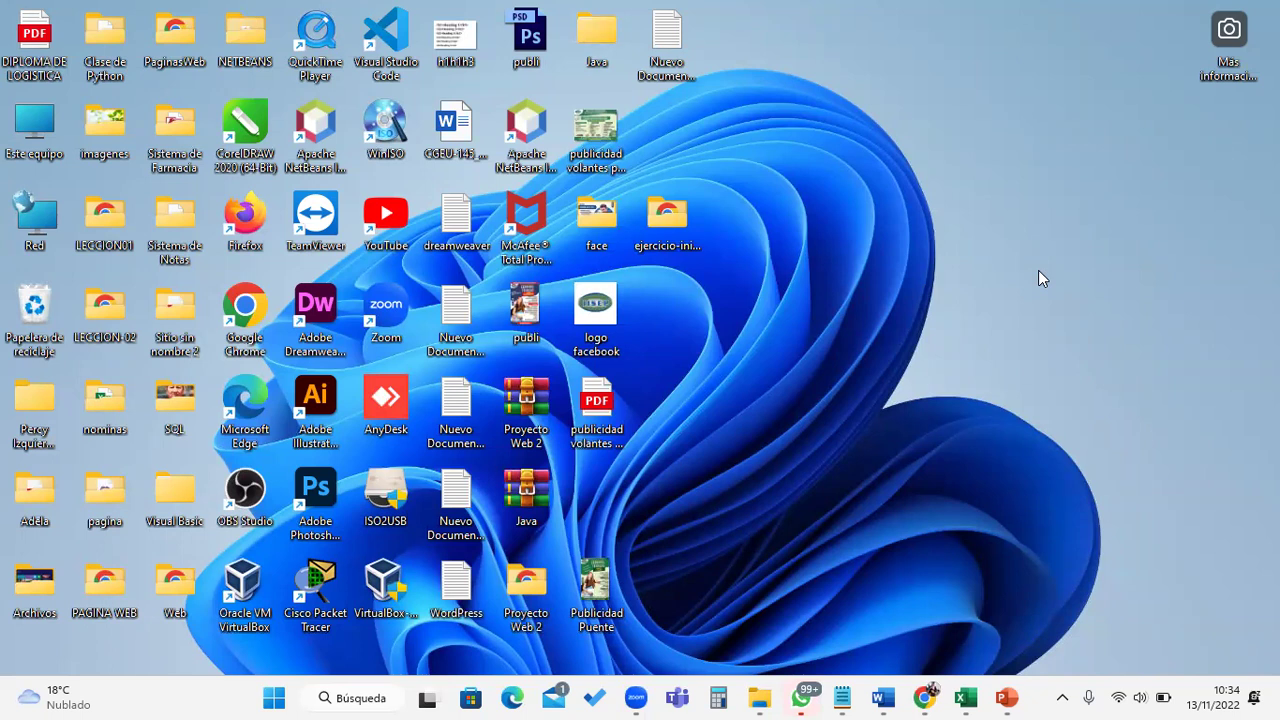
- Return to the Fondo page of the desktop's personalization settings and change the background type to Imagen
right_click(978, 163)
left_click(1048, 388)
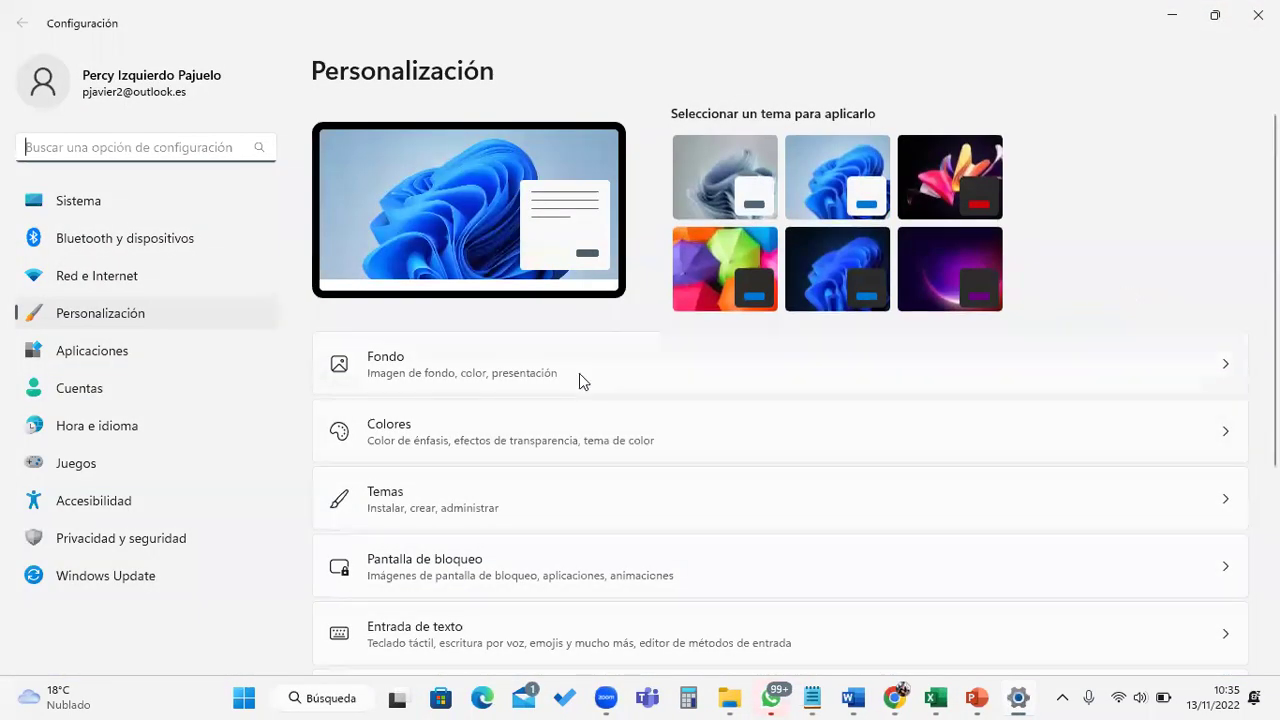
left_click(581, 373)
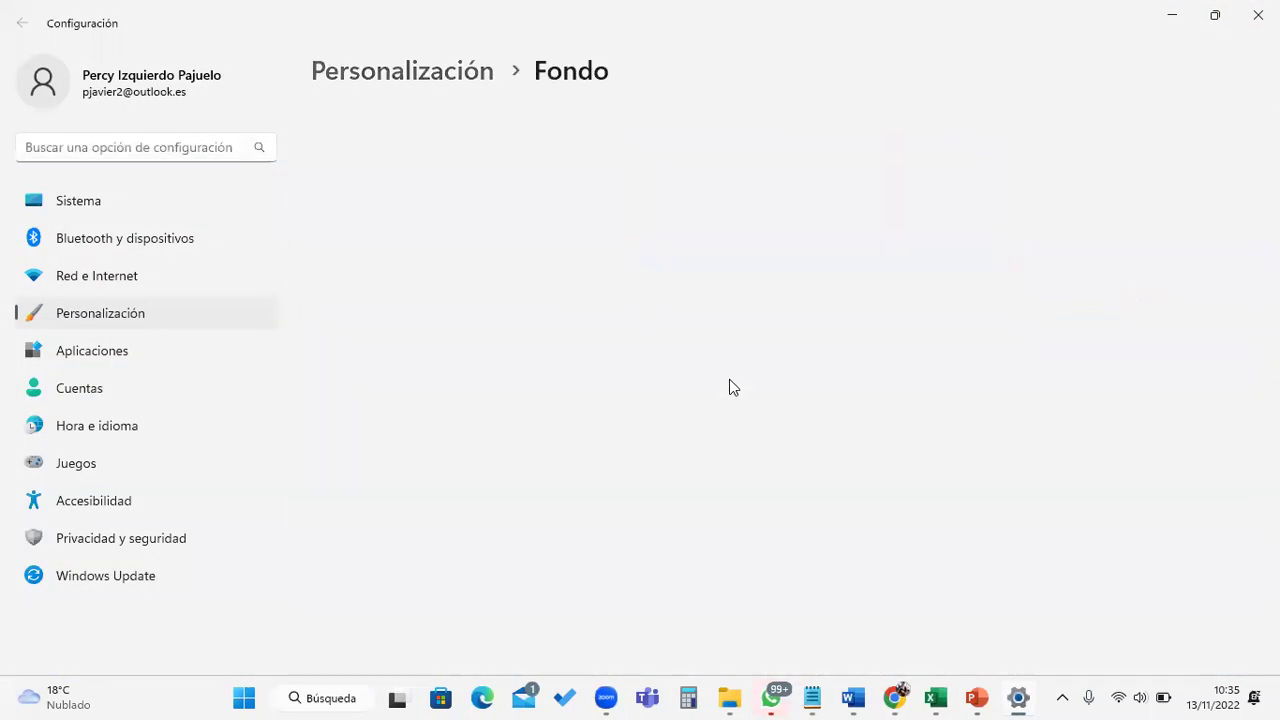
left_click(1177, 336)
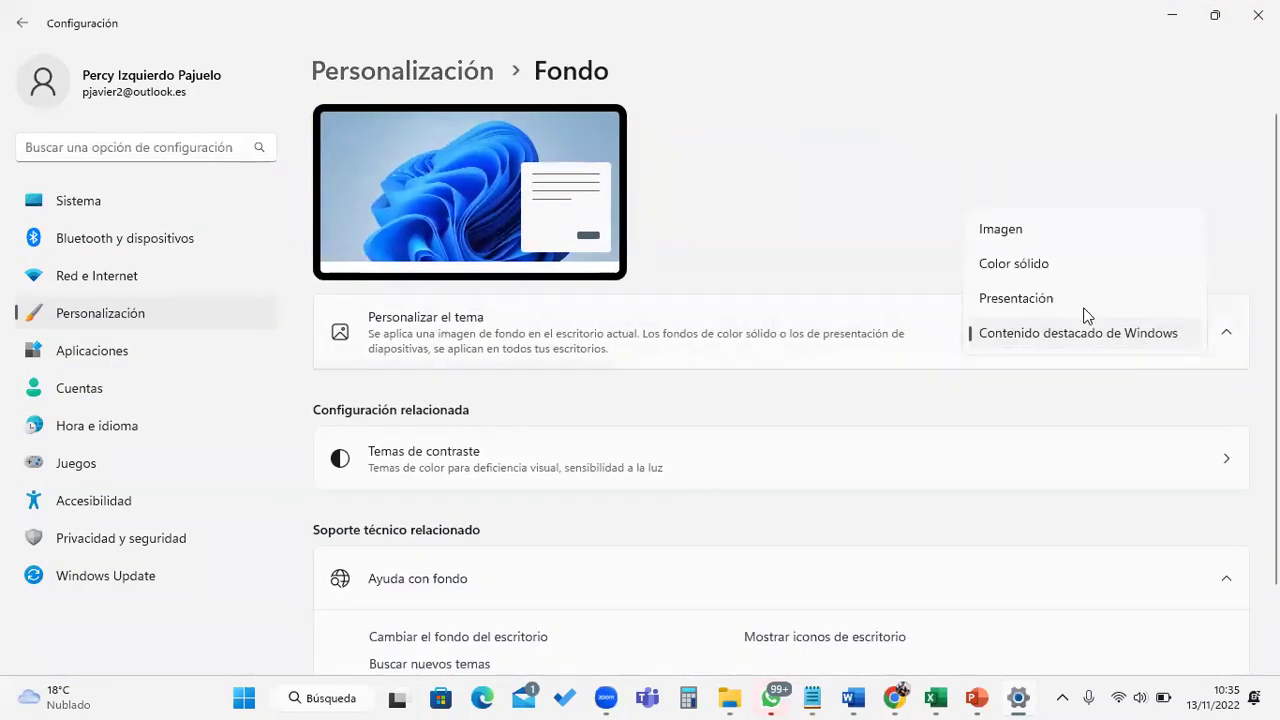
left_click(1009, 236)
- Try several recent images as the background, settle on the lake landscape, and close Settings
left_click(697, 459)
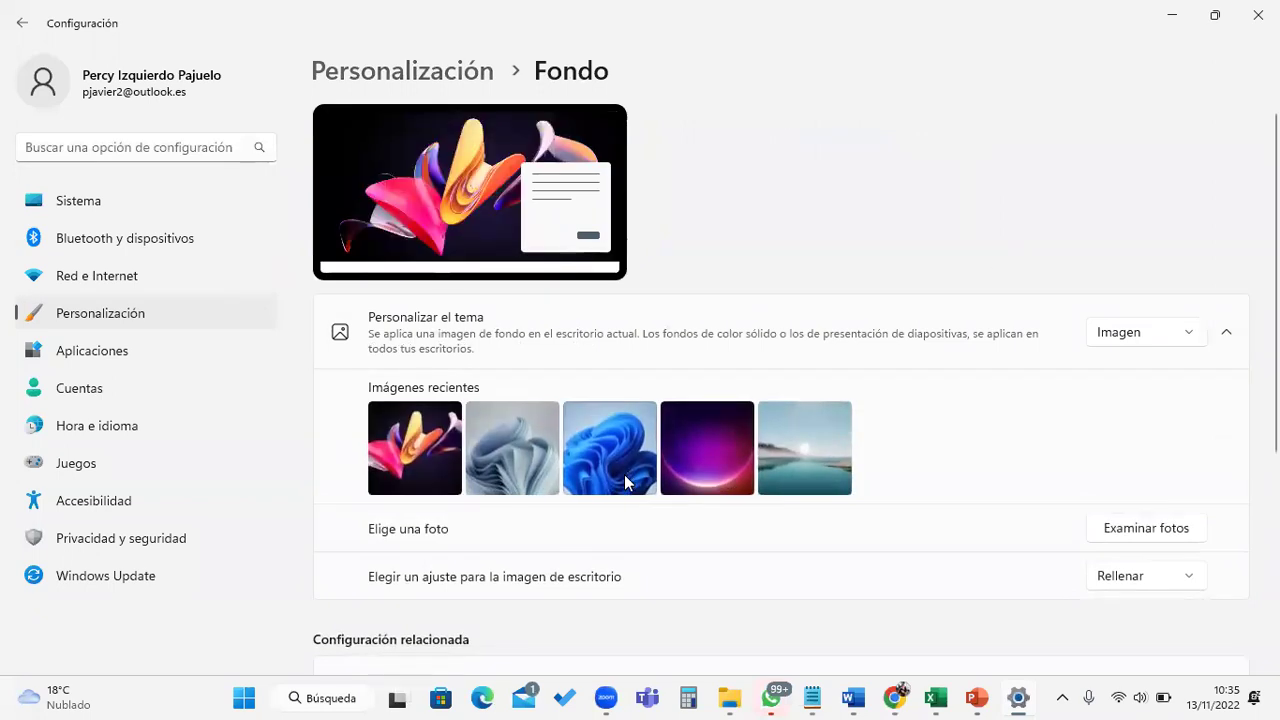
left_click(588, 478)
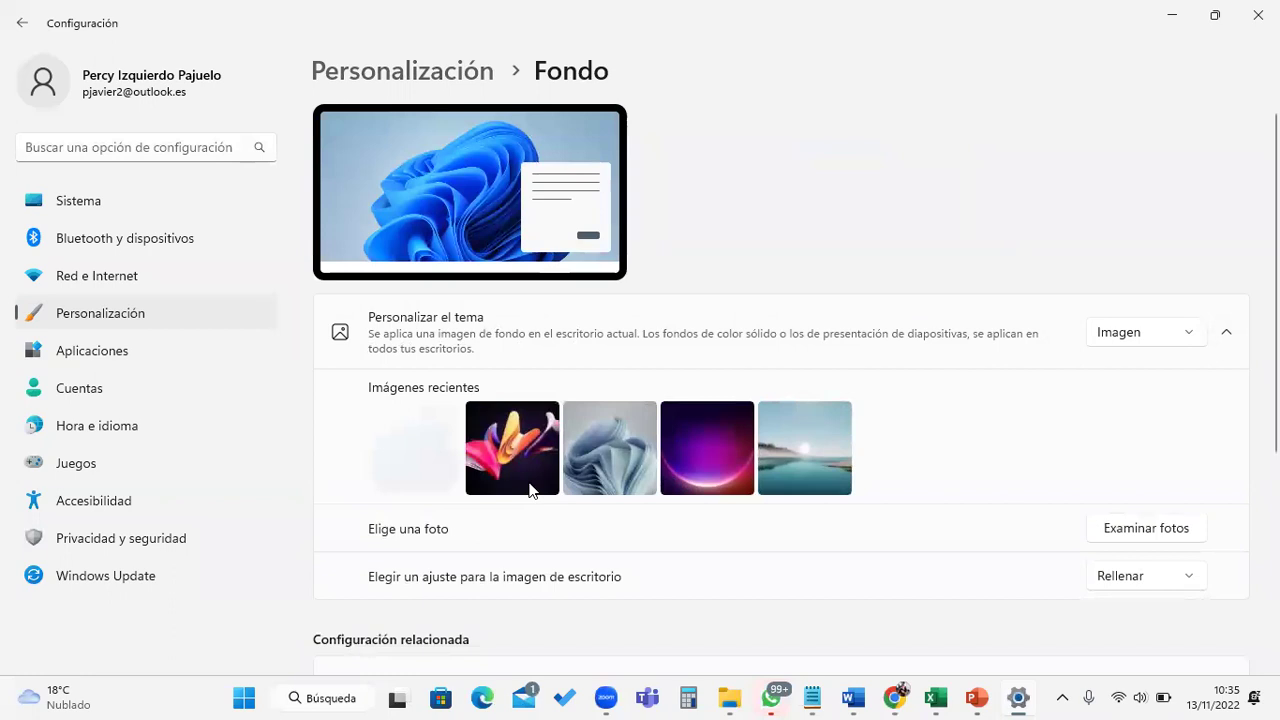
left_click(527, 488)
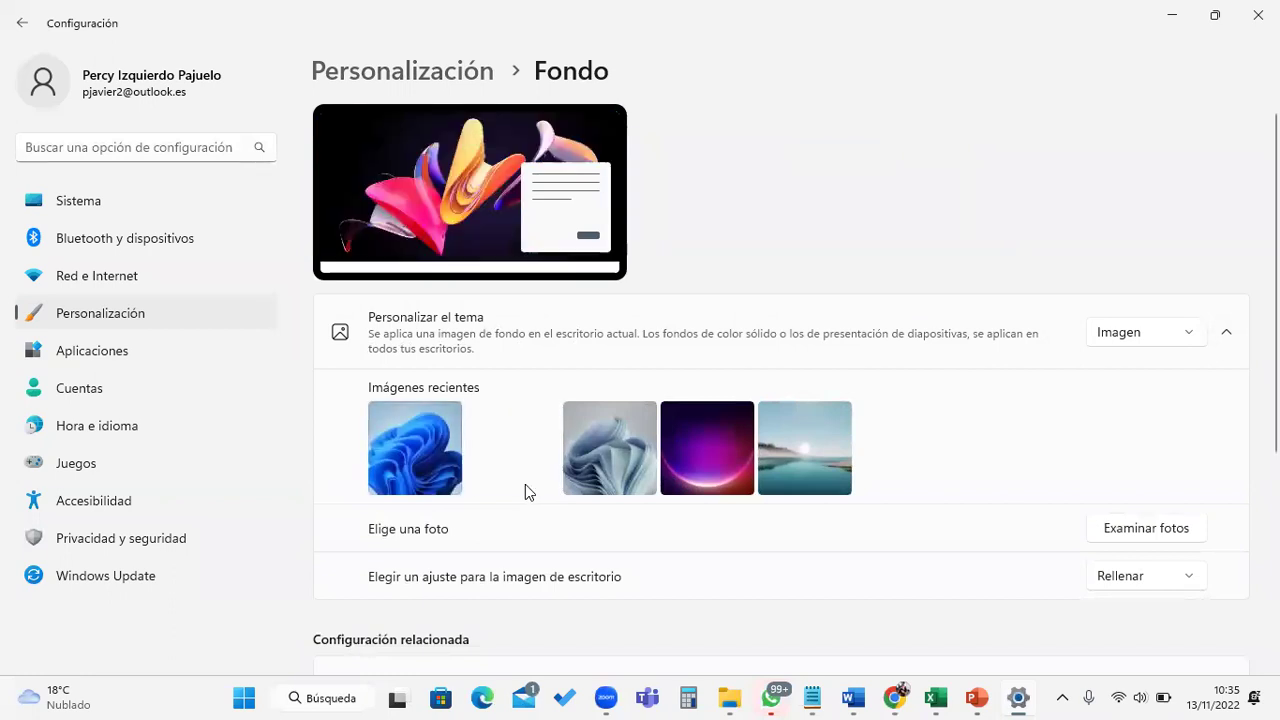
left_click(773, 480)
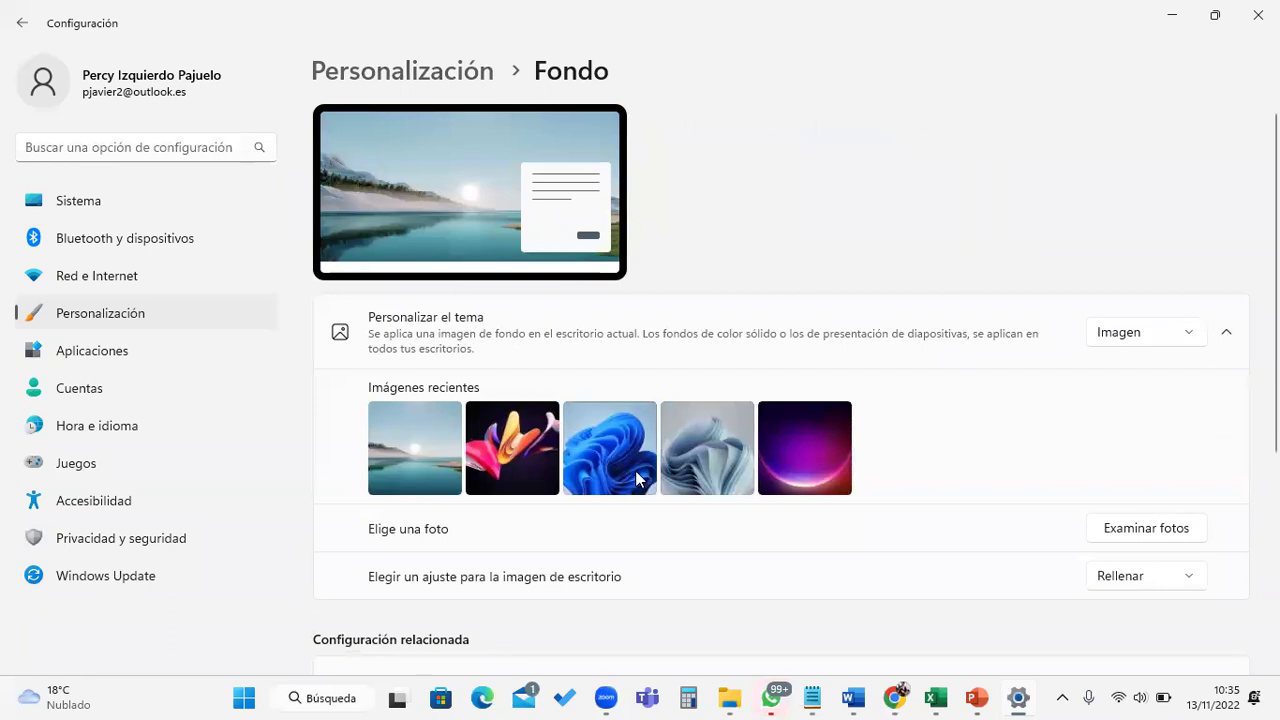
left_click(418, 473)
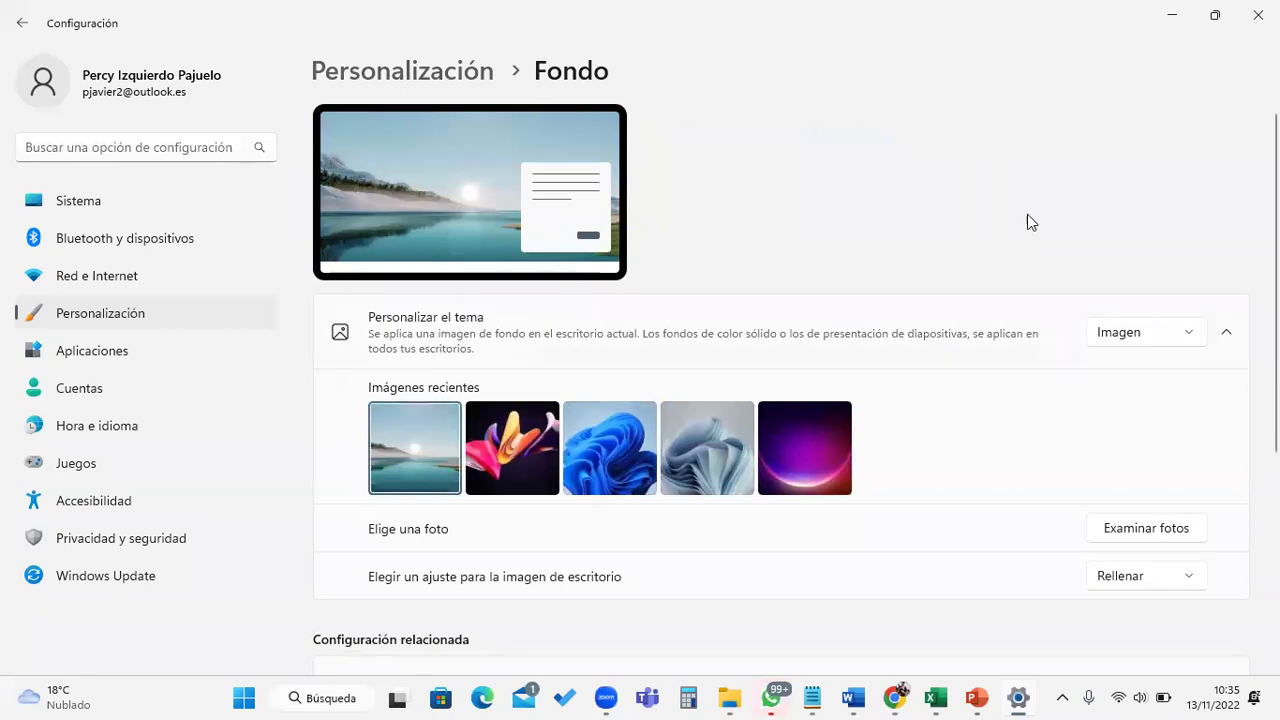
left_click(1258, 15)
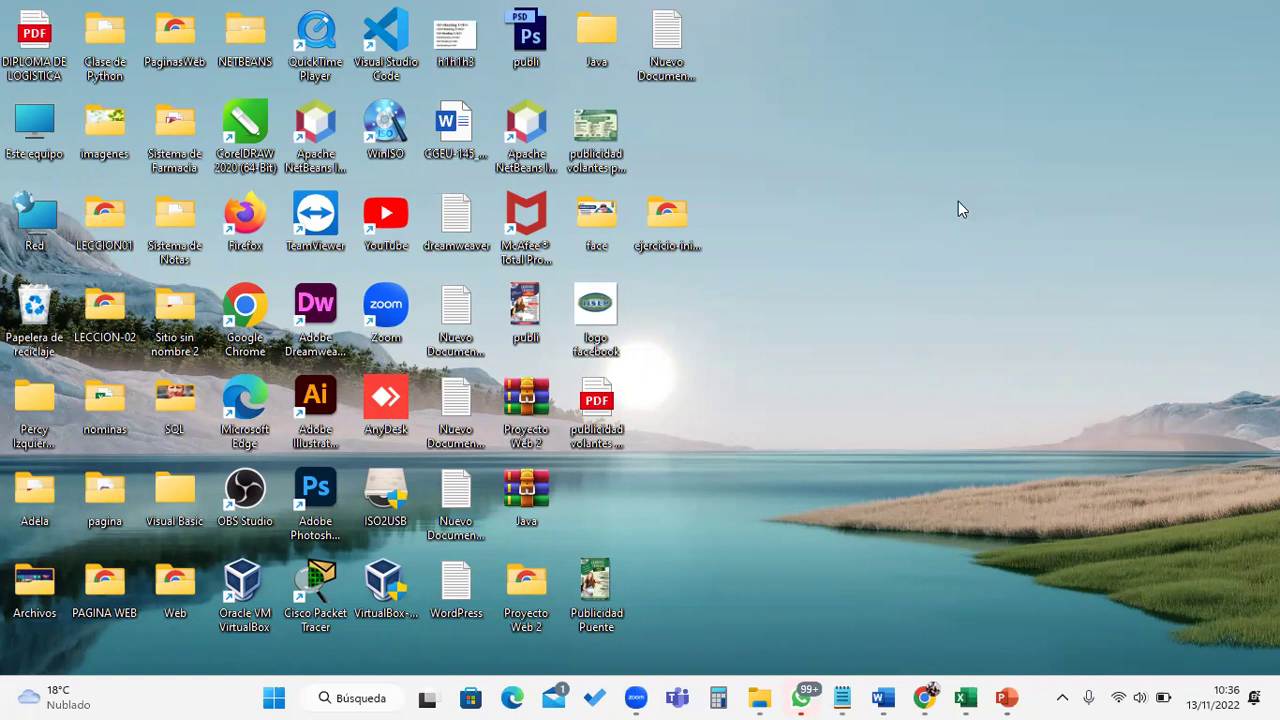
- Open Personalizar from the desktop, go to the Fondo page and choose Imagen as the background type
right_click(955, 93)
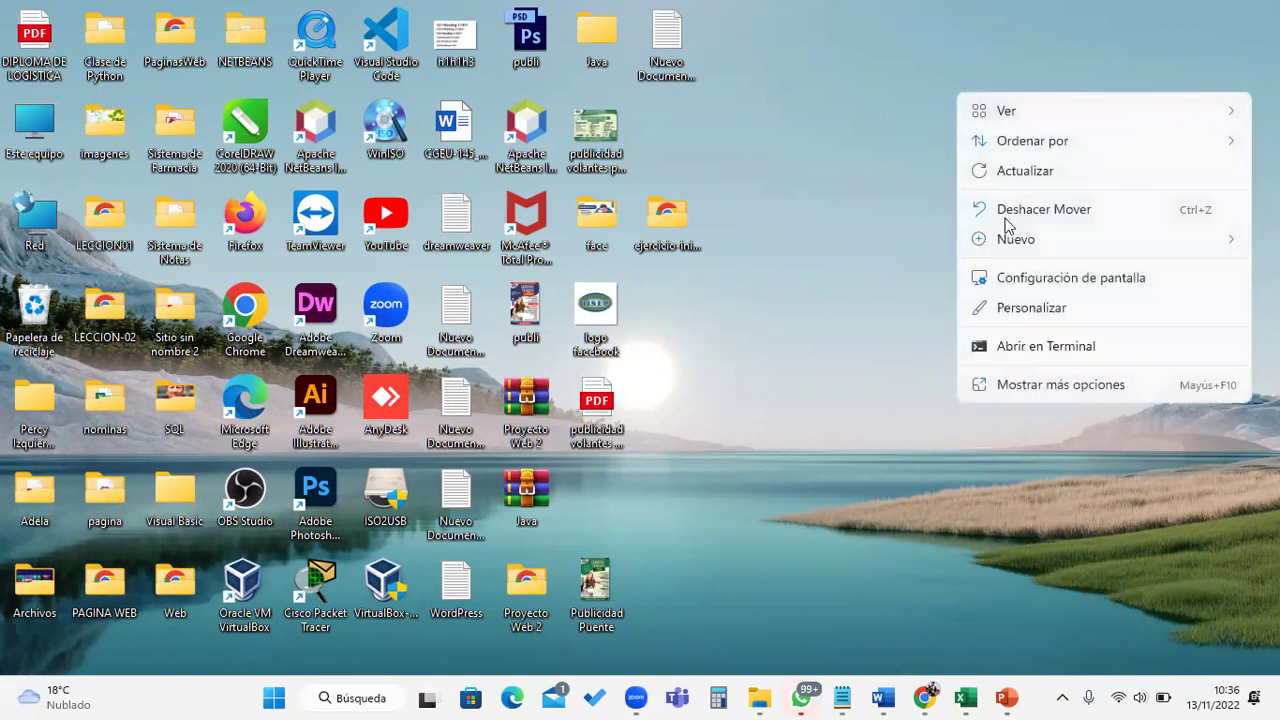
left_click(1012, 308)
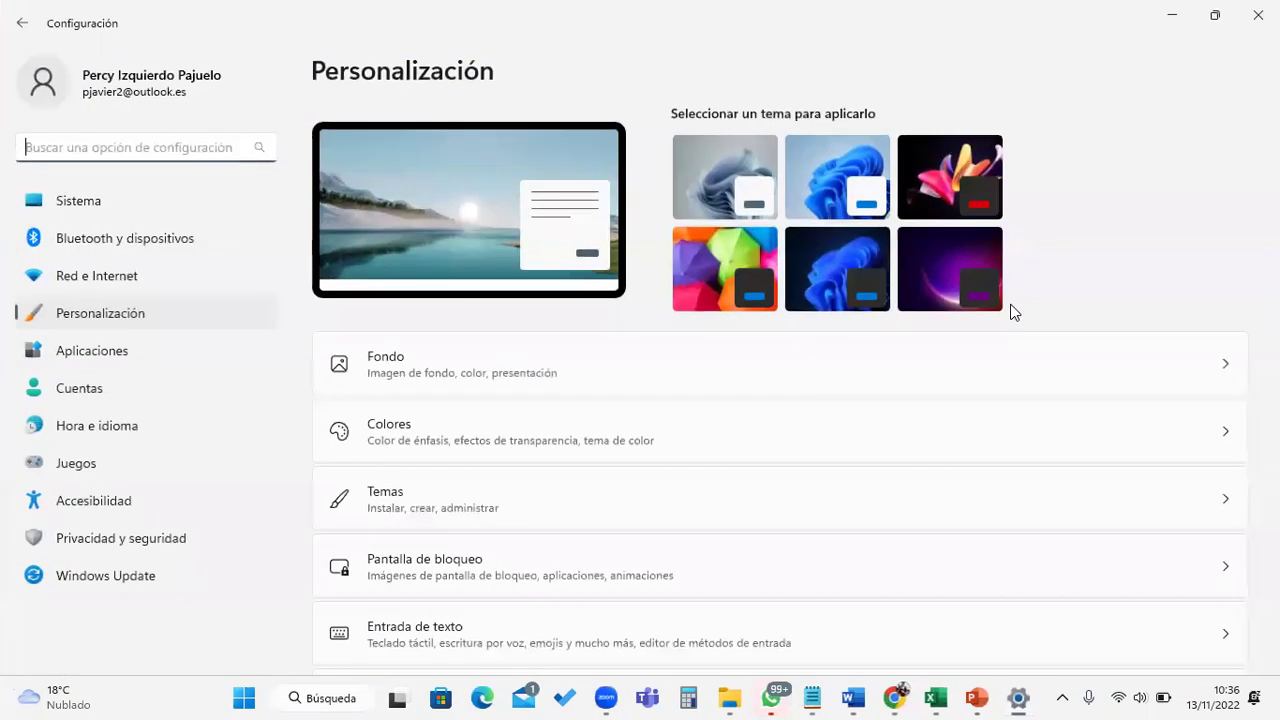
left_click(532, 388)
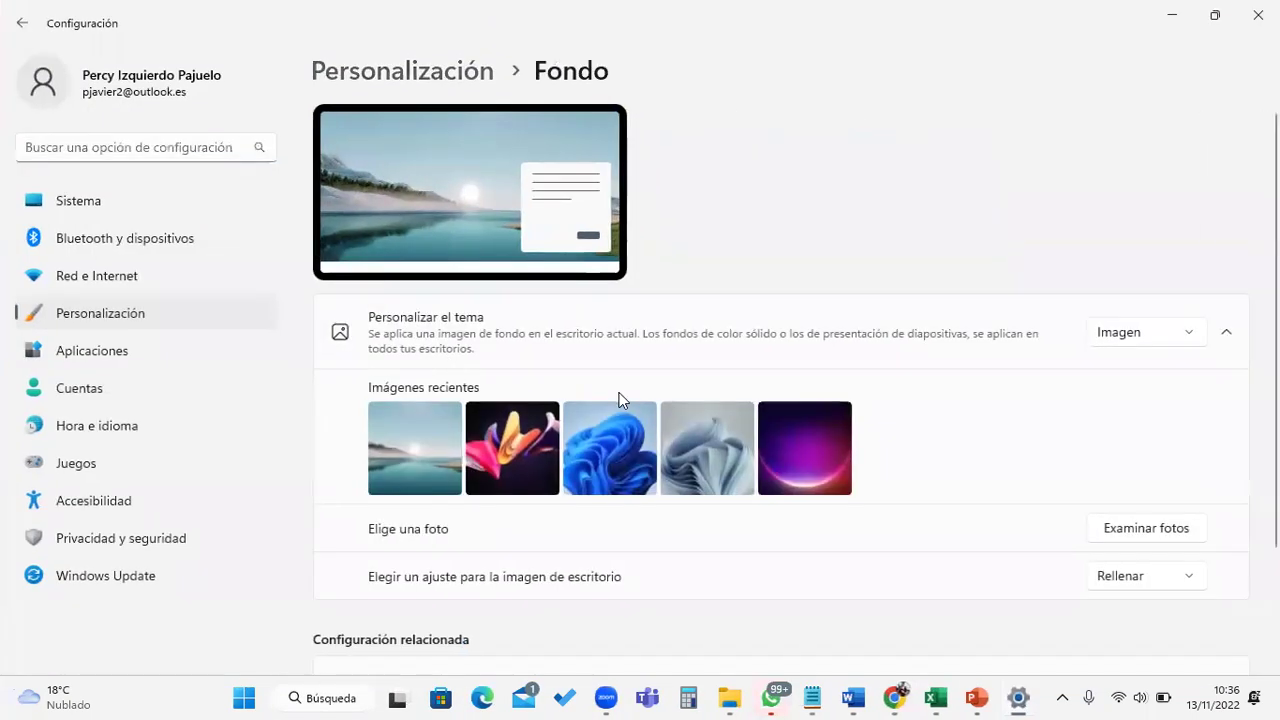
left_click(1130, 336)
left_click(1131, 337)
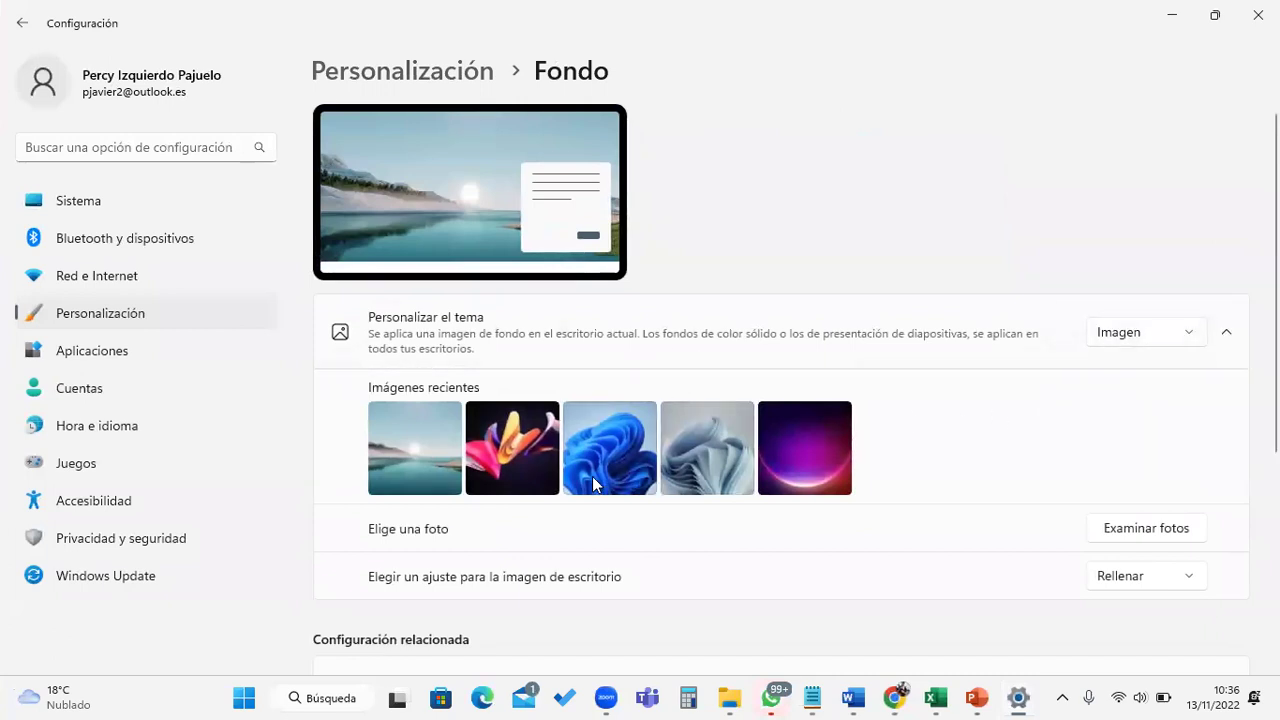
- Try the colourful ribbon image, apply the purple glowing arc image as the background, and close Settings
left_click(522, 487)
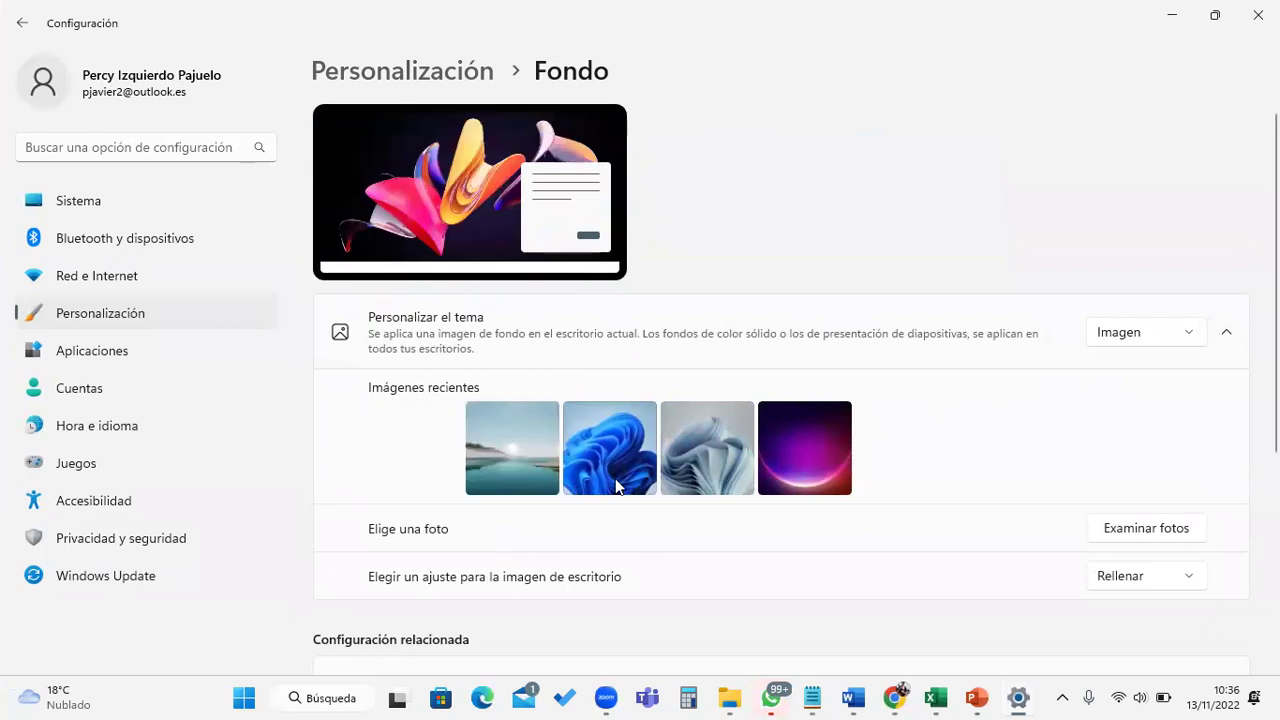
left_click(812, 448)
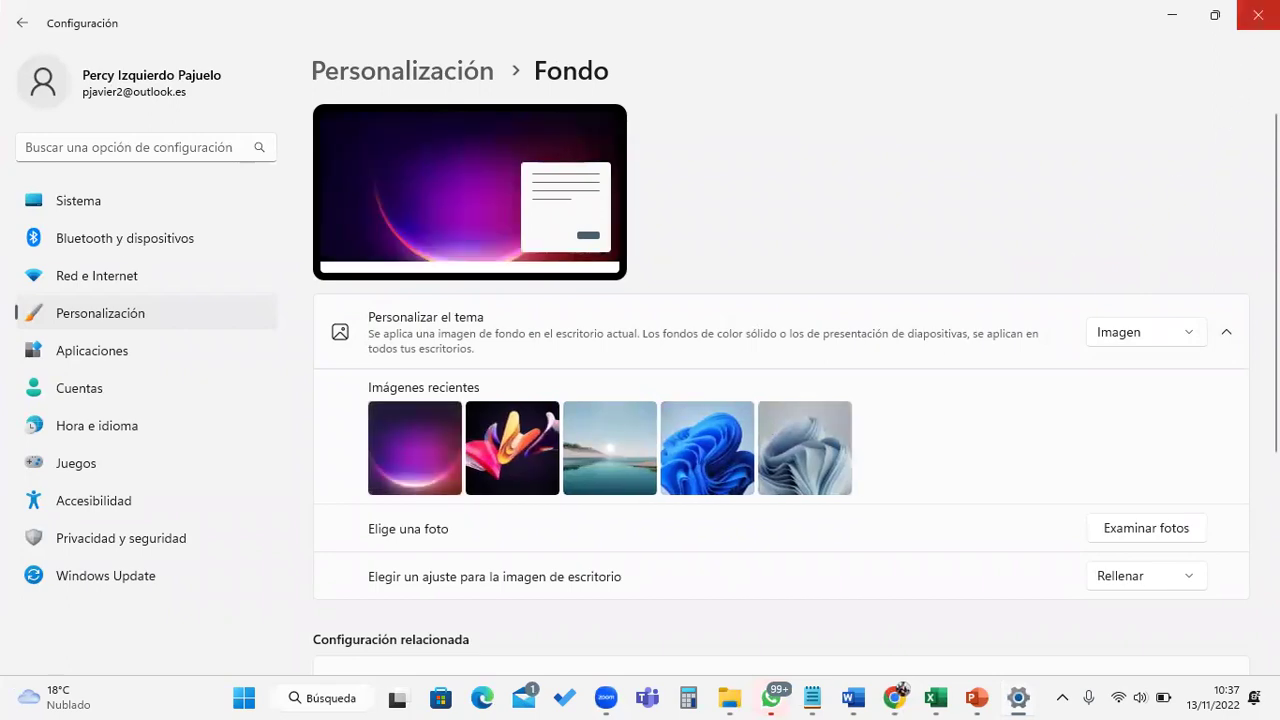
left_click(1258, 15)
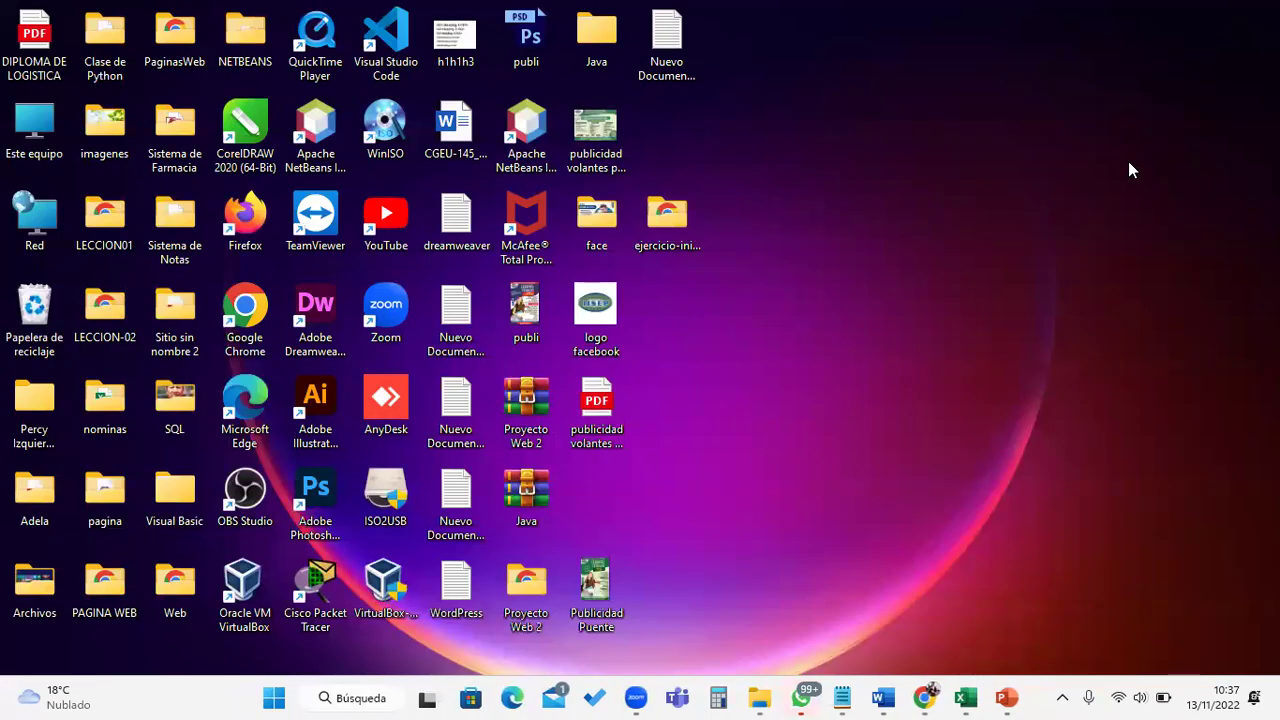